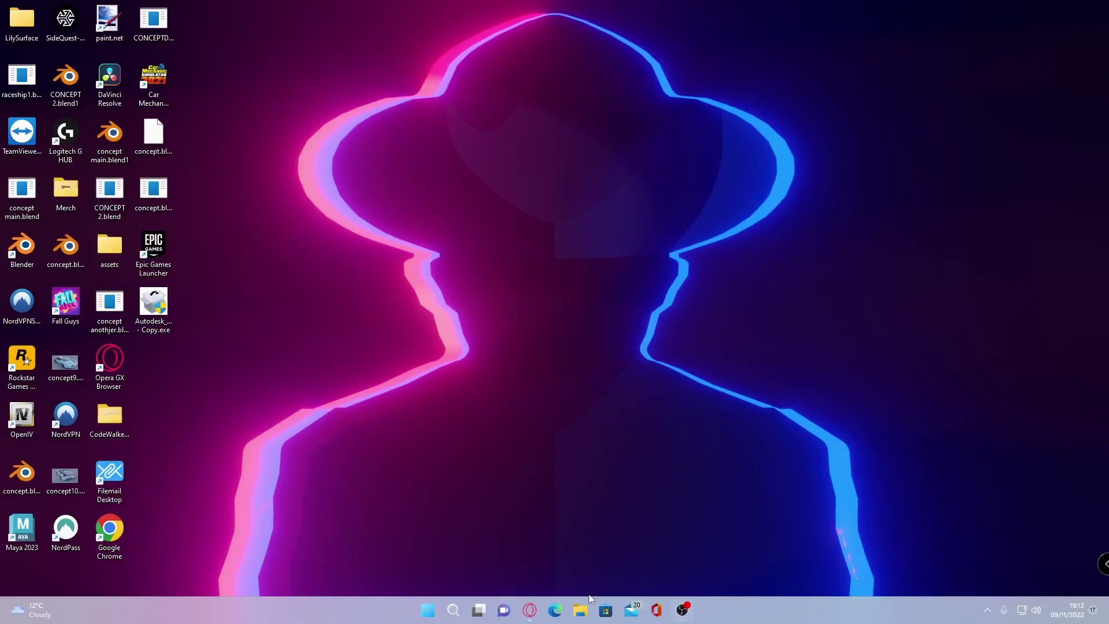
Open a File Explorer window, show the contents of the Windows (C:) drive, and move the window nearer the desktop's centre
{"action": "left_click", "coordinate": [586, 616]}
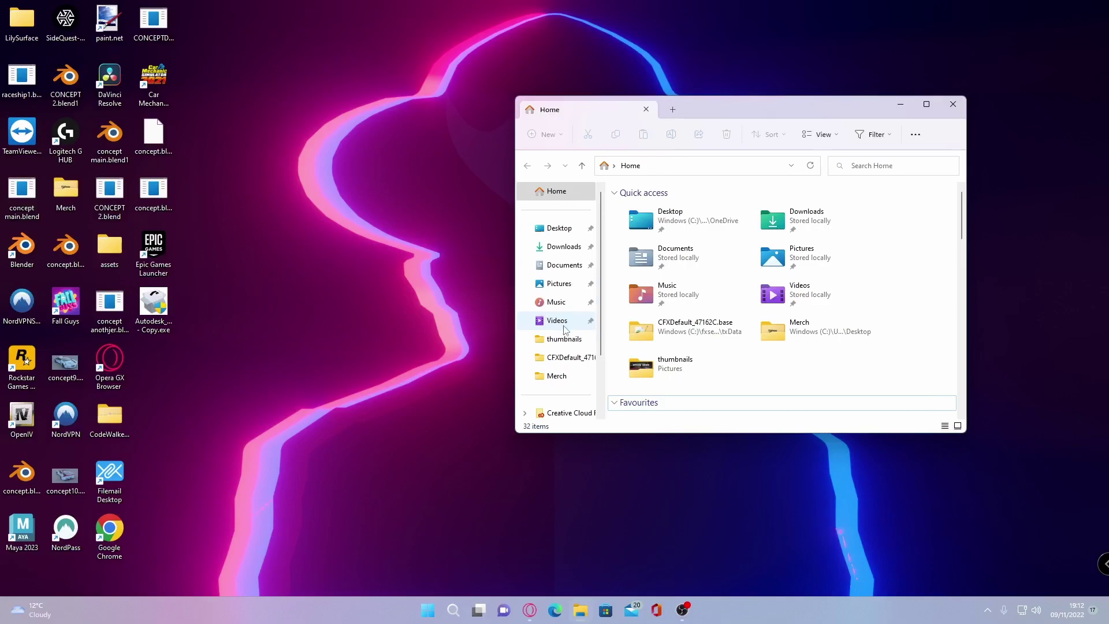
{"action": "scroll", "coordinate": [564, 329], "scroll_direction": "down", "scroll_amount": 2}
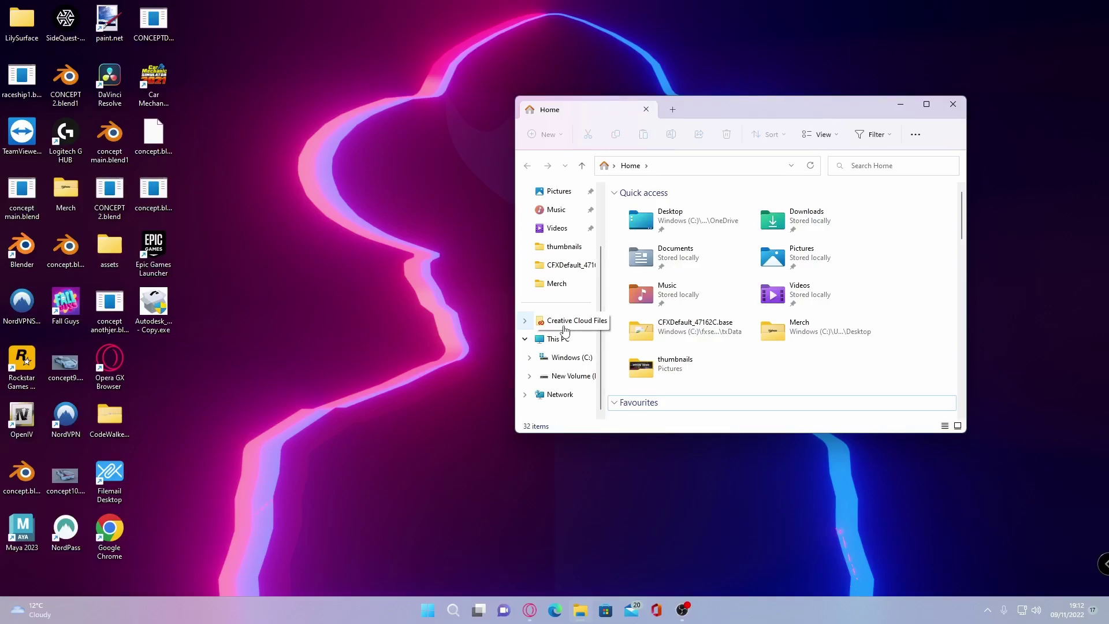
{"action": "left_click", "coordinate": [563, 357]}
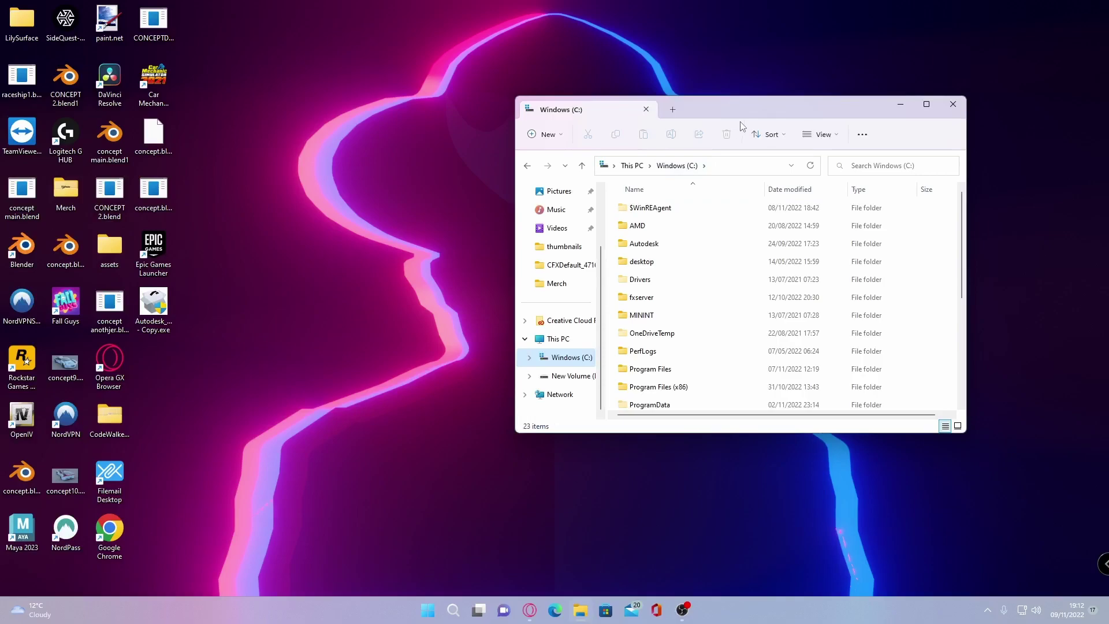
{"action": "left_click_drag", "start_coordinate": [742, 111], "coordinate": [494, 119]}
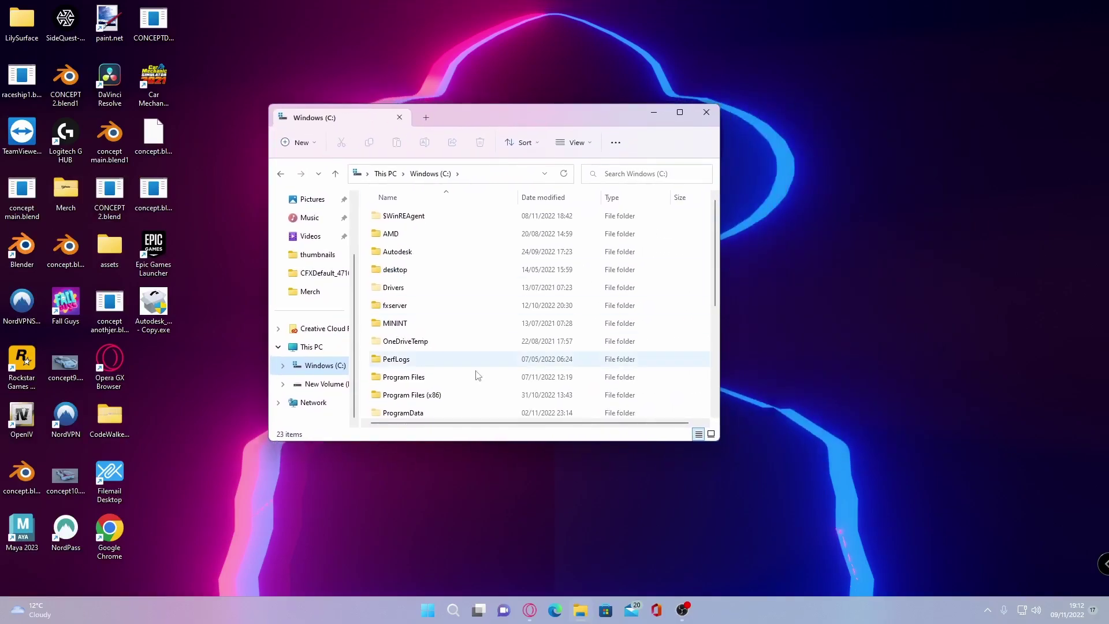
Browse from Program Files (x86) on the C: drive to Steam > steamapps > common and check the game folders there
{"action": "double_click", "coordinate": [458, 395]}
{"action": "scroll", "coordinate": [459, 393], "scroll_direction": "down", "scroll_amount": 5}
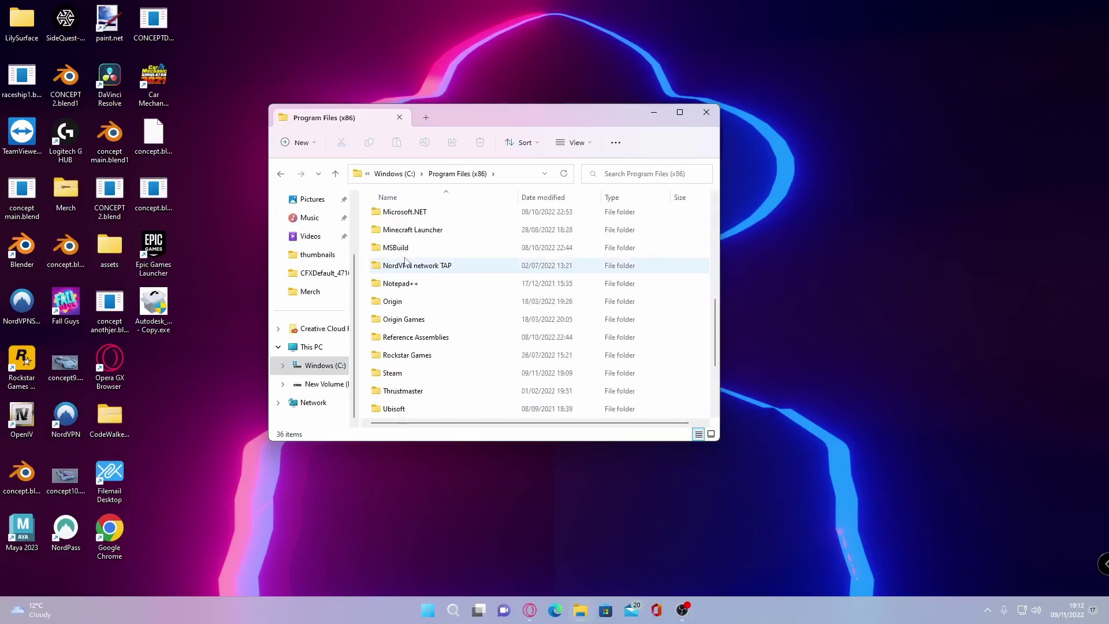
{"action": "double_click", "coordinate": [415, 373]}
{"action": "scroll", "coordinate": [422, 369], "scroll_direction": "down", "scroll_amount": 4}
{"action": "double_click", "coordinate": [404, 301]}
{"action": "scroll", "coordinate": [416, 398], "scroll_direction": "down", "scroll_amount": 6}
{"action": "double_click", "coordinate": [404, 410]}
{"action": "left_click_drag", "start_coordinate": [515, 372], "coordinate": [394, 226]}
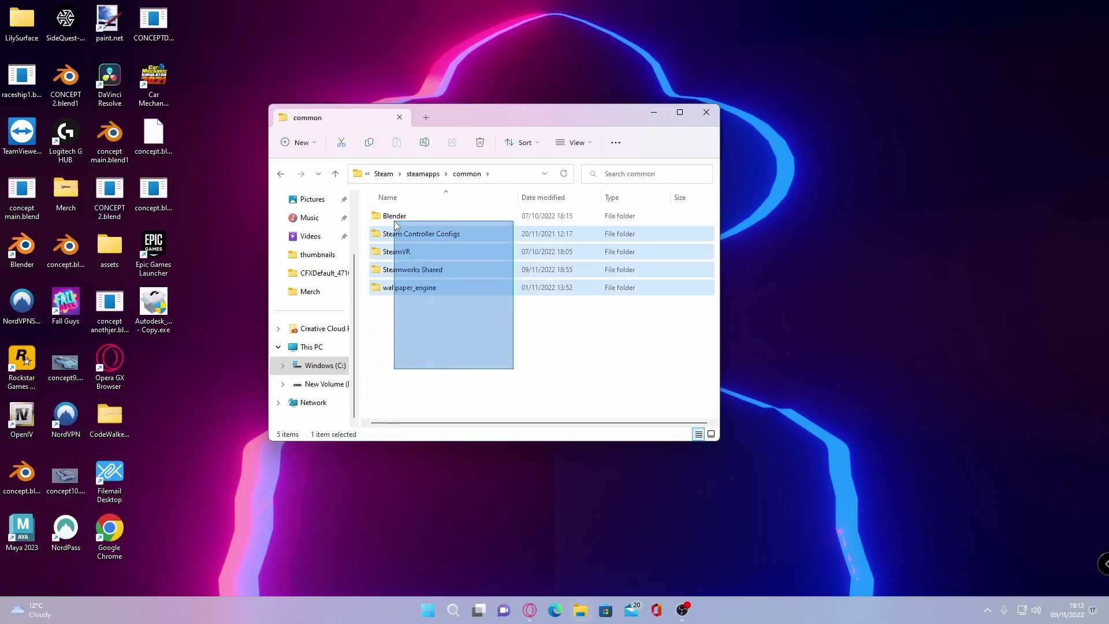
{"action": "left_click", "coordinate": [472, 380]}
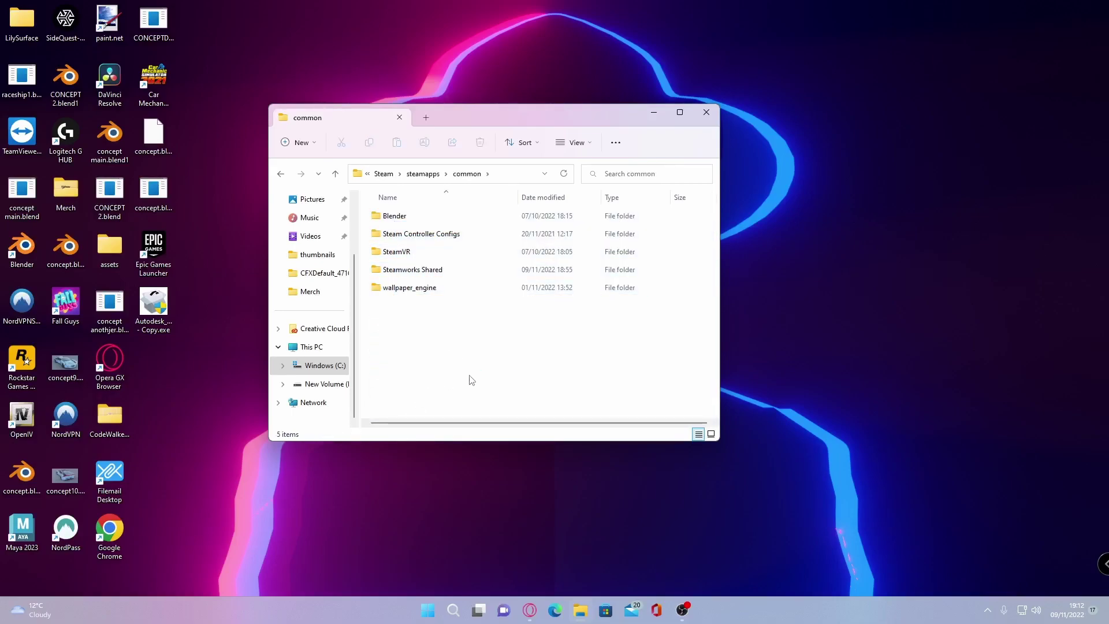
Open the Grand Theft Auto V folder under SteamLibrary > steamapps > common on the D: drive and look through its files
{"action": "left_click", "coordinate": [341, 385]}
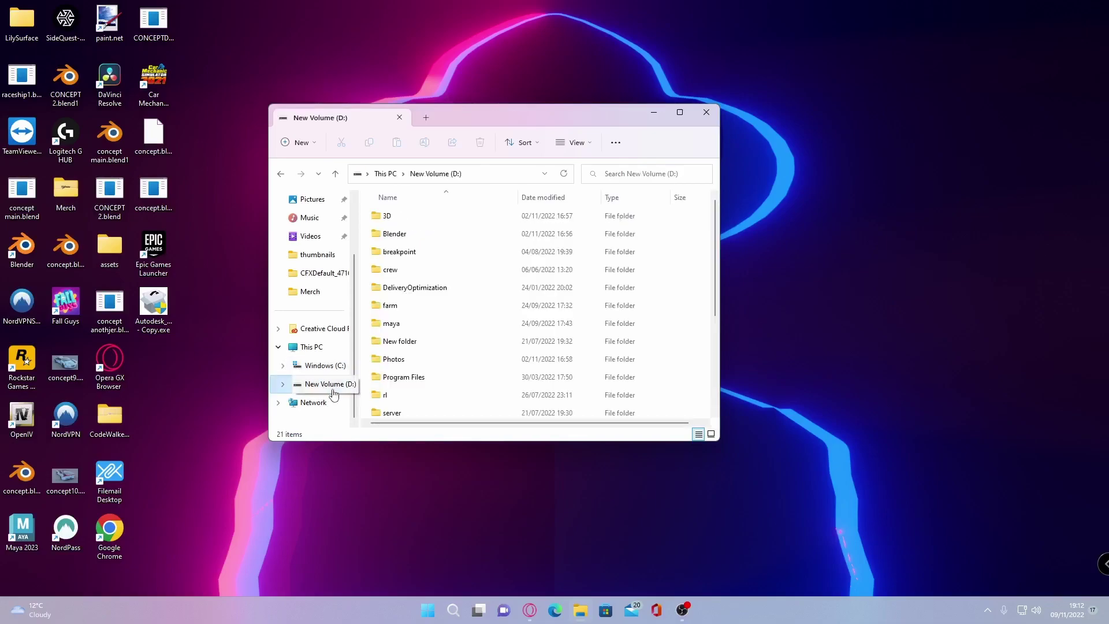
{"action": "scroll", "coordinate": [487, 308], "scroll_direction": "down", "scroll_amount": 3}
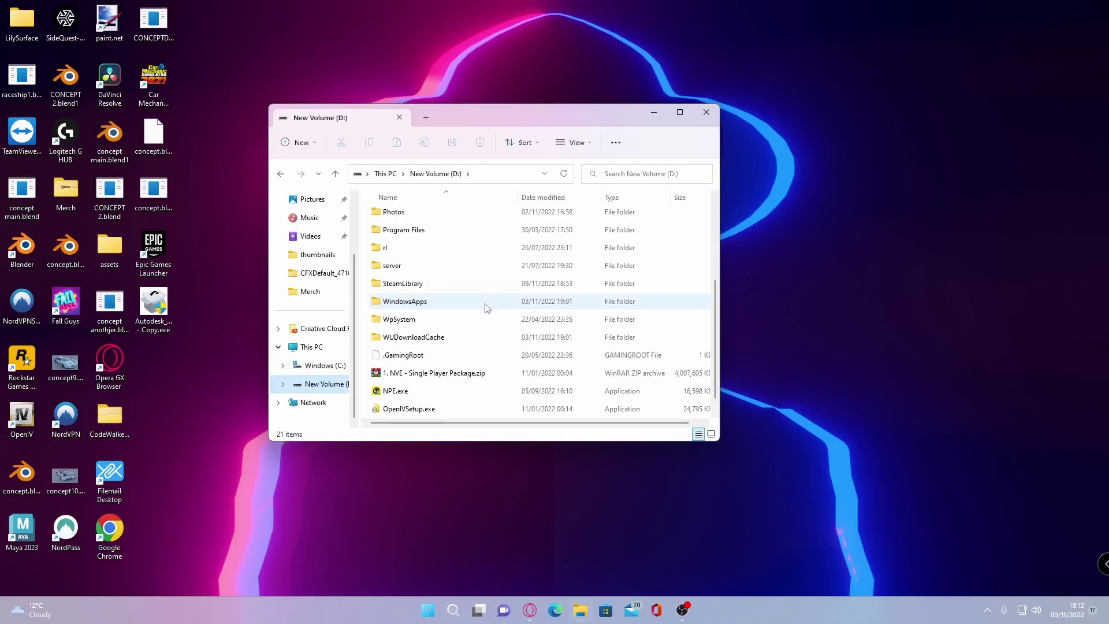
{"action": "double_click", "coordinate": [411, 292]}
{"action": "double_click", "coordinate": [410, 254]}
{"action": "left_click", "coordinate": [412, 256]}
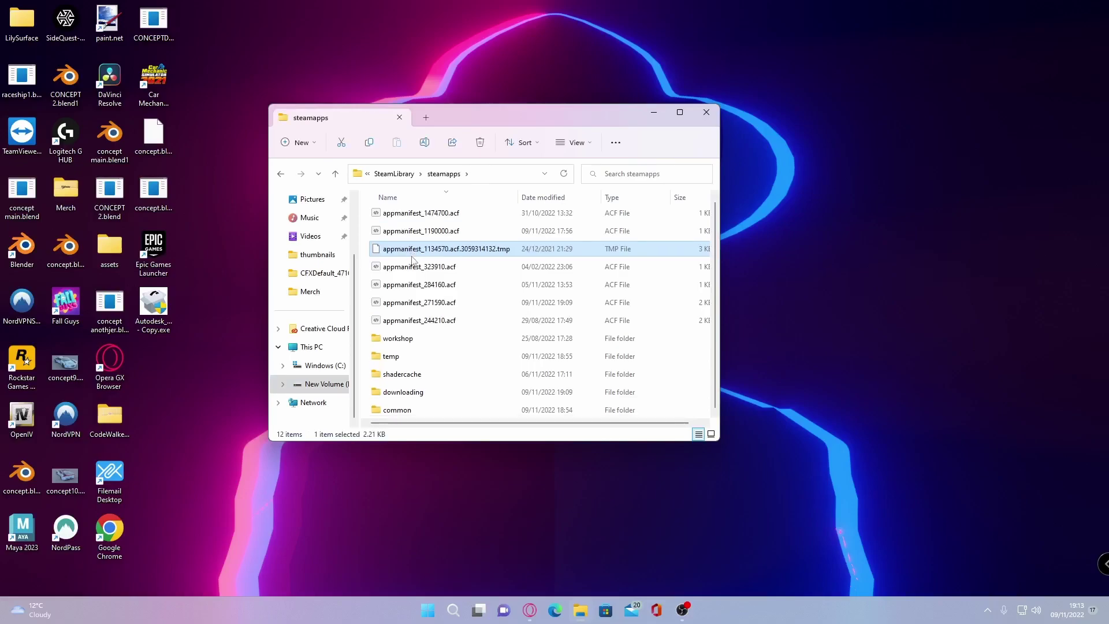
{"action": "double_click", "coordinate": [420, 409]}
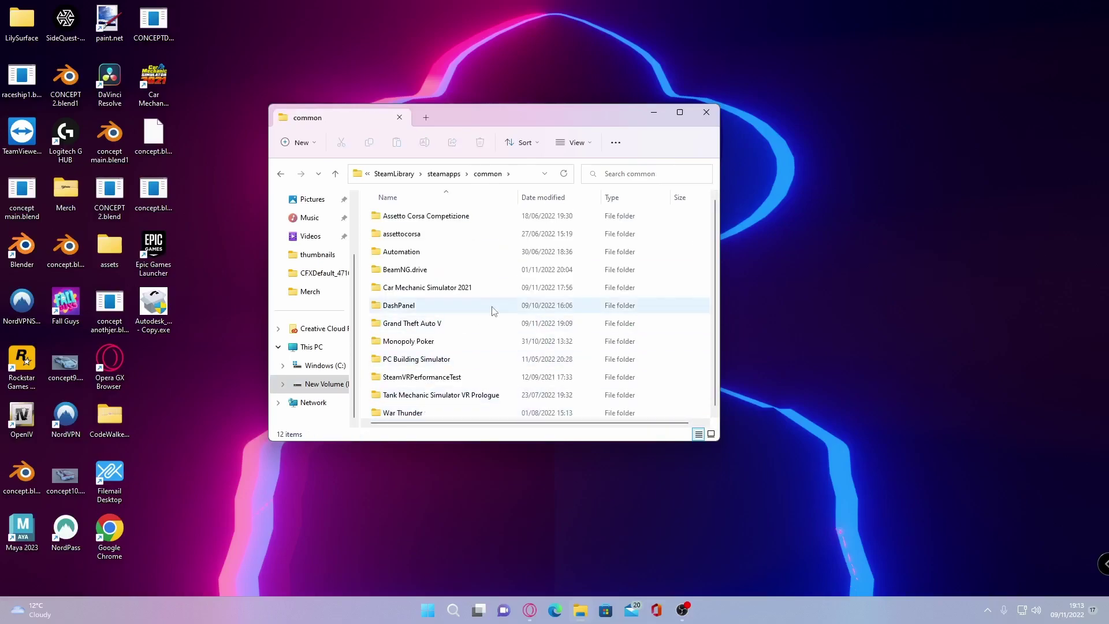
{"action": "double_click", "coordinate": [451, 323]}
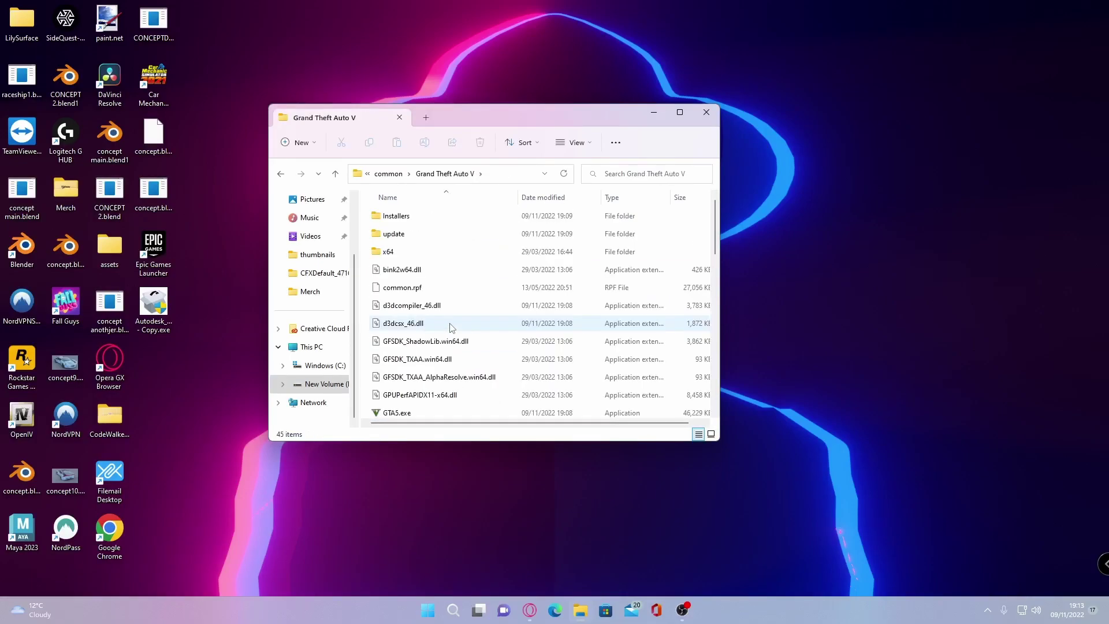
{"action": "scroll", "coordinate": [450, 327], "scroll_direction": "down", "scroll_amount": 10}
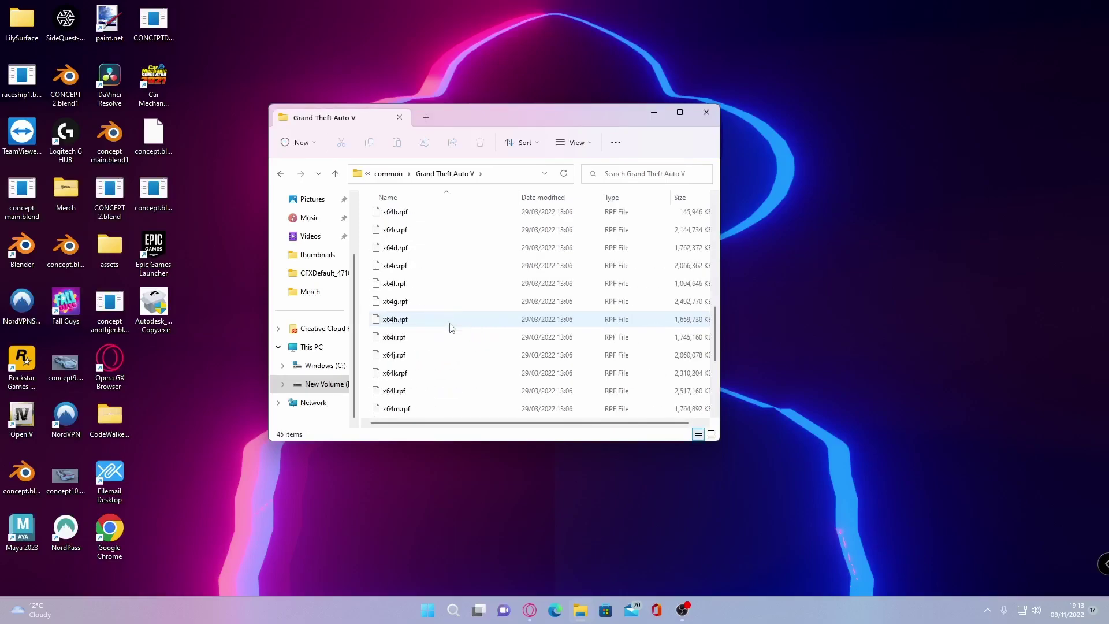
{"action": "scroll", "coordinate": [460, 334], "scroll_direction": "up", "scroll_amount": 10}
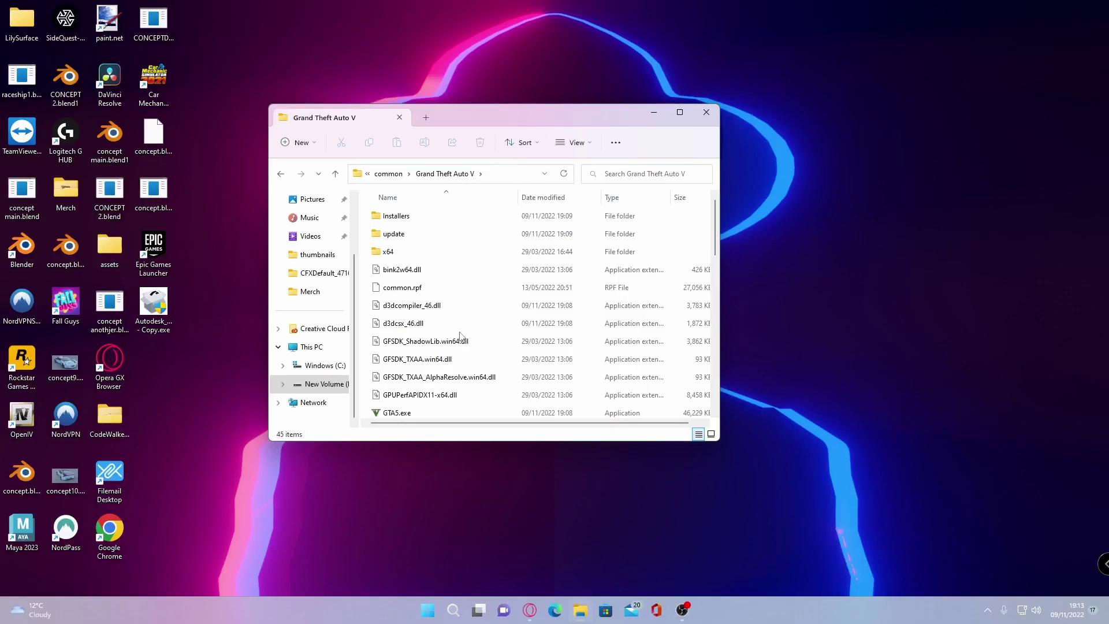
Duplicate the Grand Theft Auto V folder within the common folder and minimise the copy progress window
{"action": "key", "text": "alt+Left"}
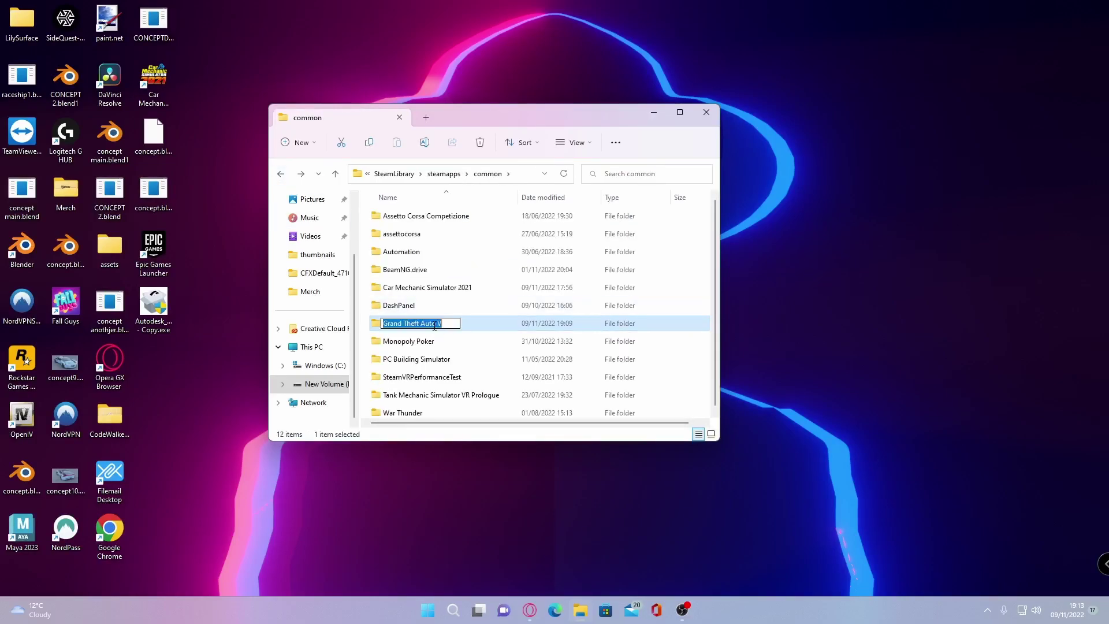
{"action": "left_click", "coordinate": [467, 320]}
{"action": "left_click", "coordinate": [662, 324]}
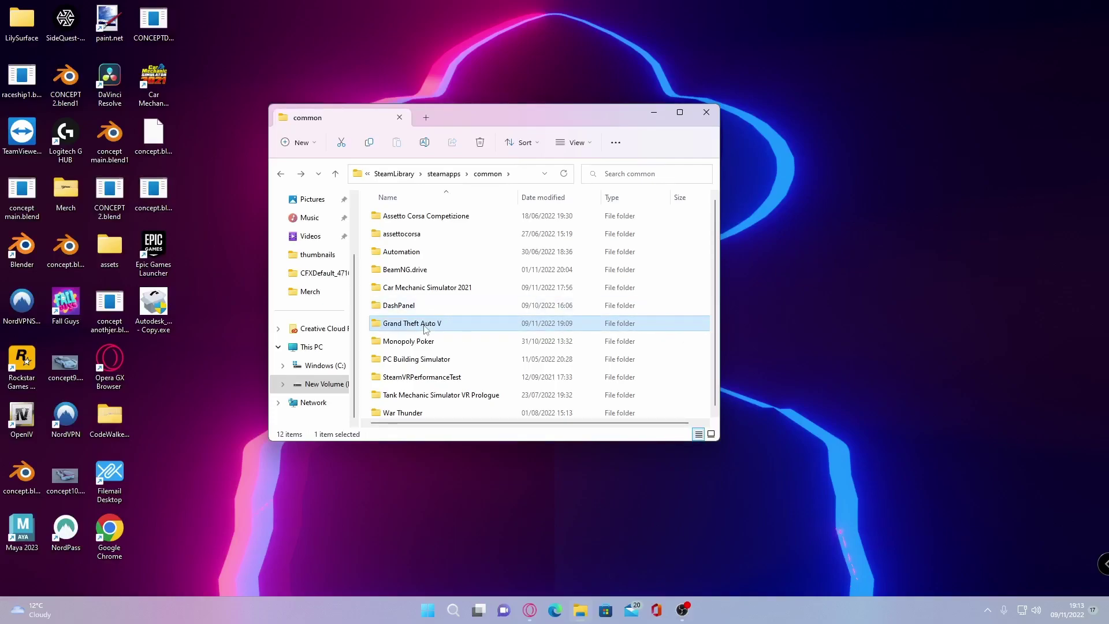
{"action": "mouse_move", "coordinate": [590, 318]}
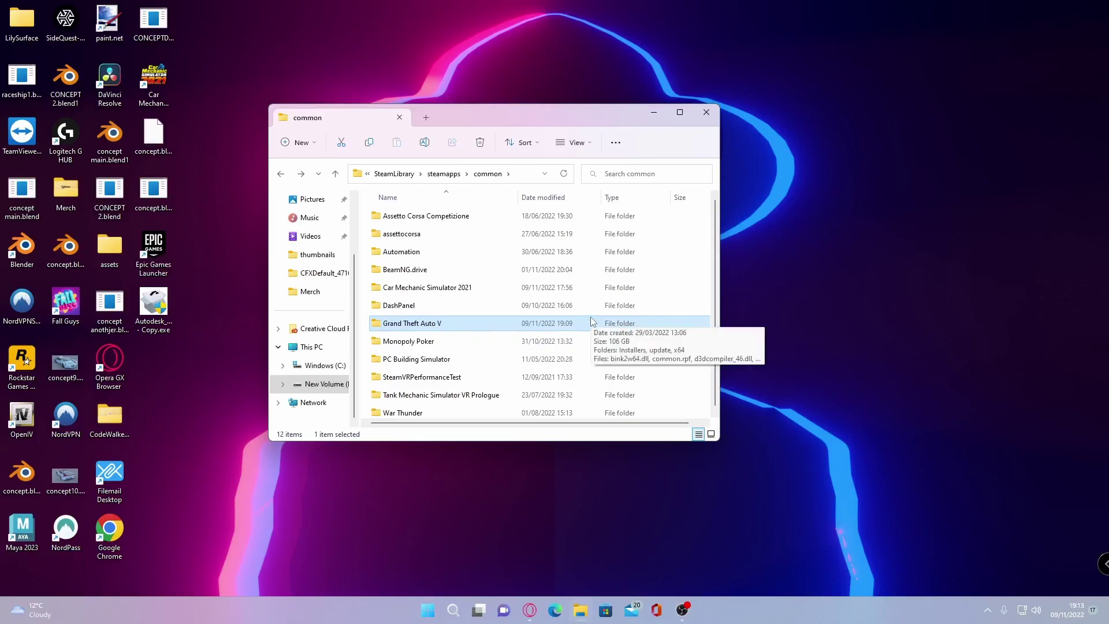
{"action": "key", "text": "ctrl+c"}
{"action": "key", "text": "ctrl+v"}
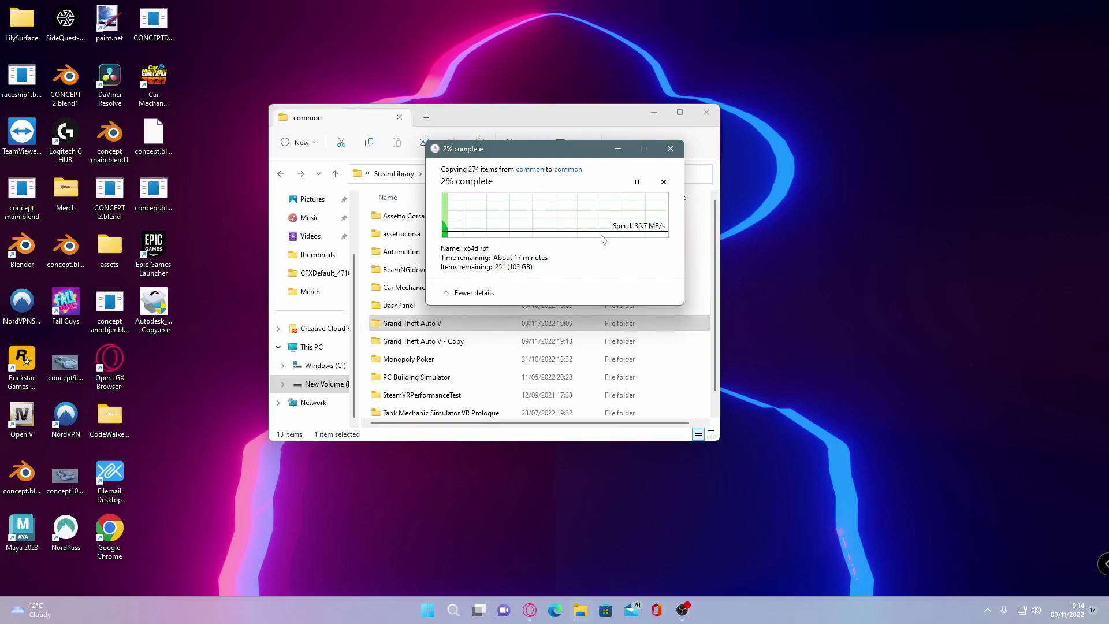
{"action": "left_click", "coordinate": [619, 153]}
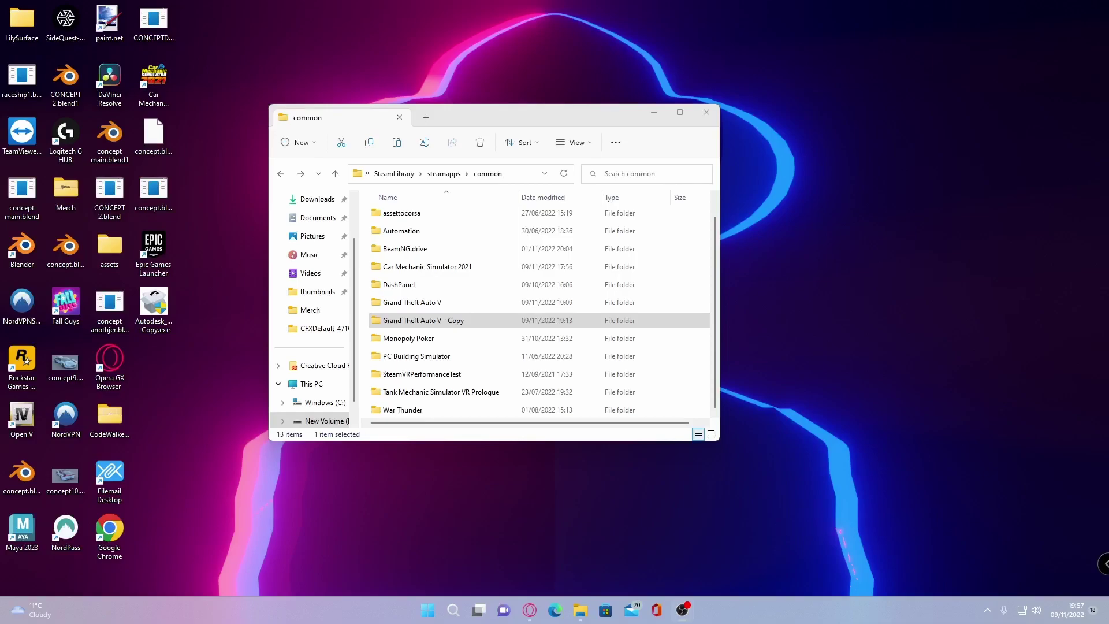
Check the contents of the Grand Theft Auto V - Copy folder and return to the common folder
{"action": "left_click", "coordinate": [447, 322]}
{"action": "double_click", "coordinate": [447, 322]}
{"action": "scroll", "coordinate": [501, 319], "scroll_direction": "down", "scroll_amount": 10}
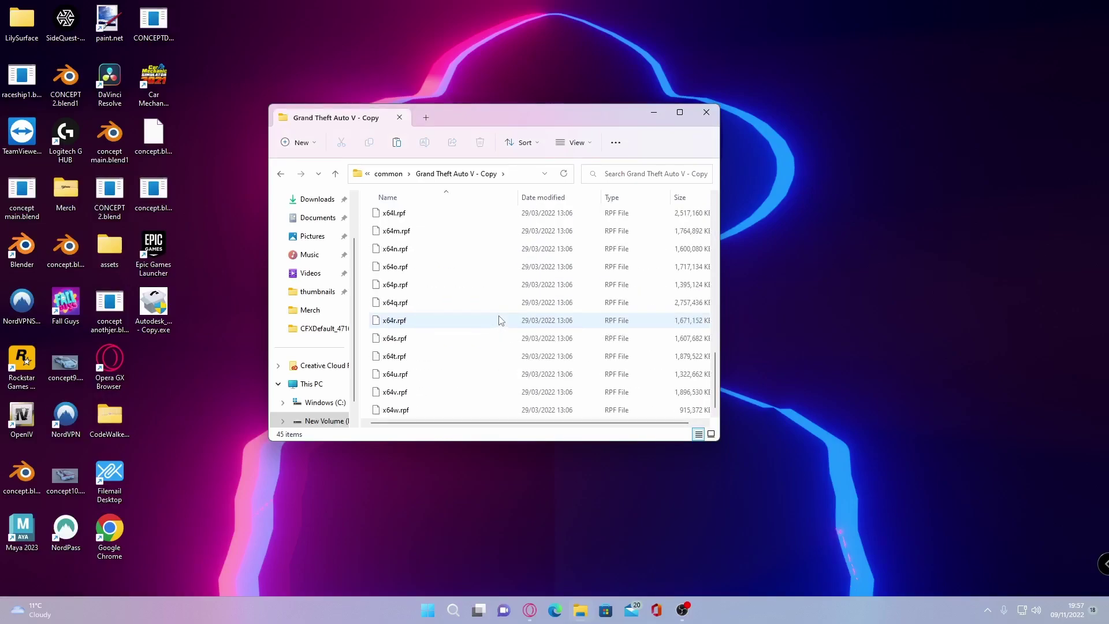
{"action": "scroll", "coordinate": [496, 317], "scroll_direction": "up", "scroll_amount": 10}
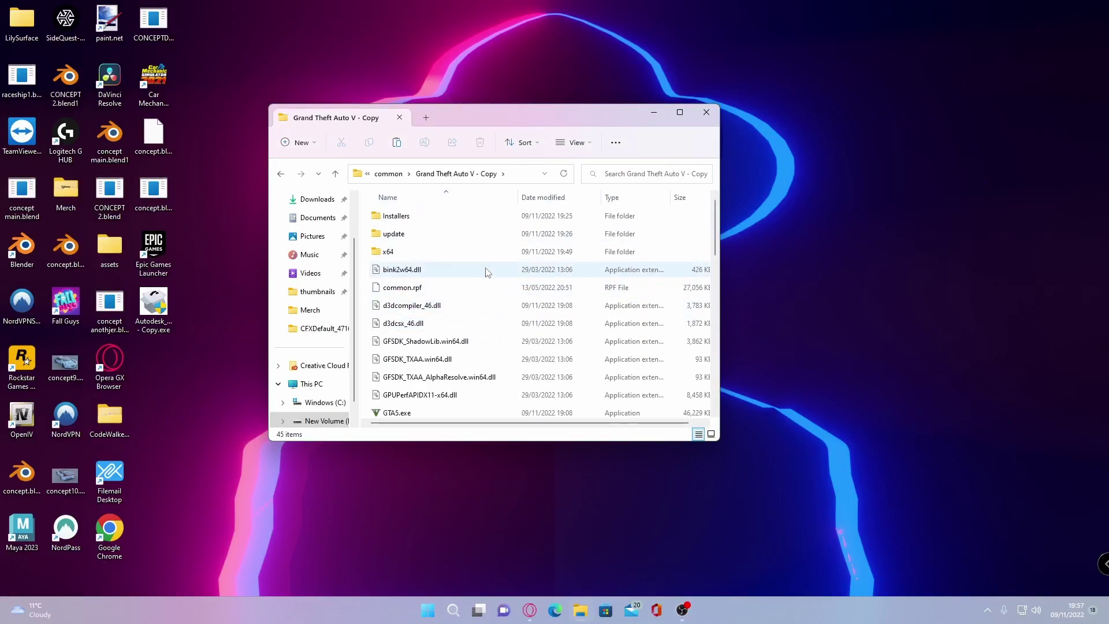
{"action": "left_click", "coordinate": [280, 173]}
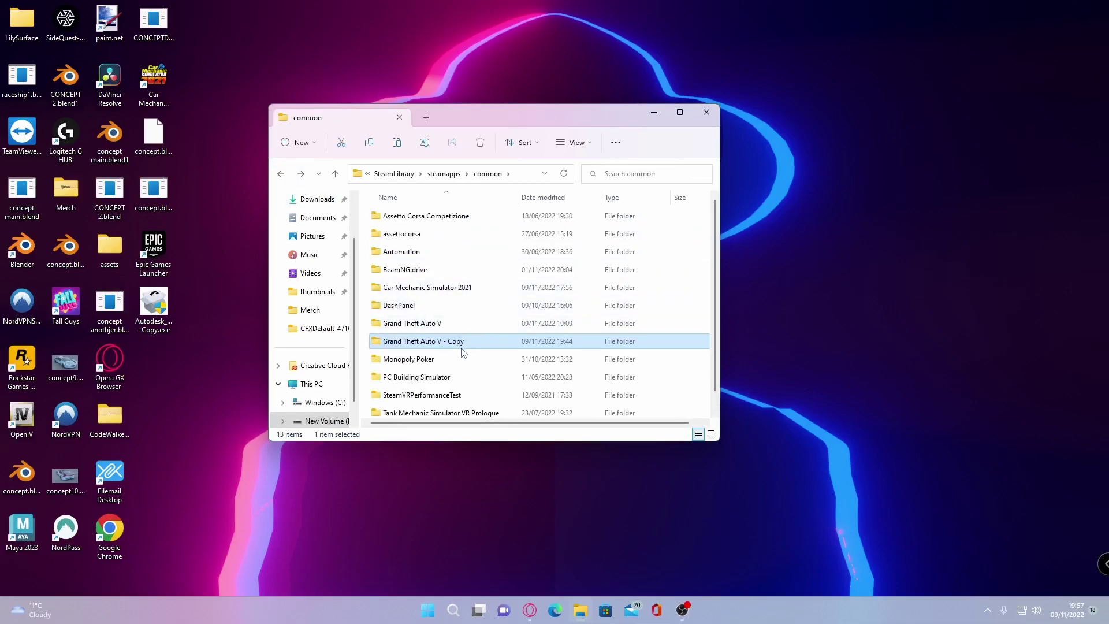
Rename the original Grand Theft Auto V folder as "Grand Theft Auto V clean"
{"action": "left_click", "coordinate": [453, 327]}
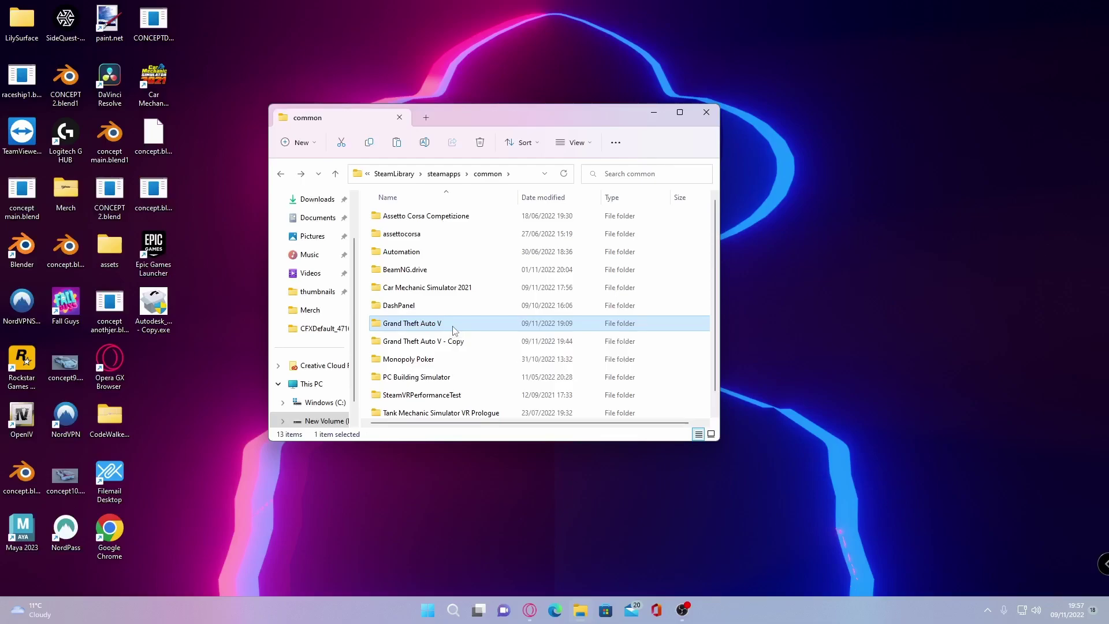
{"action": "key", "text": "F2"}
{"action": "left_click", "coordinate": [450, 325]}
{"action": "type", "text": "clea"}
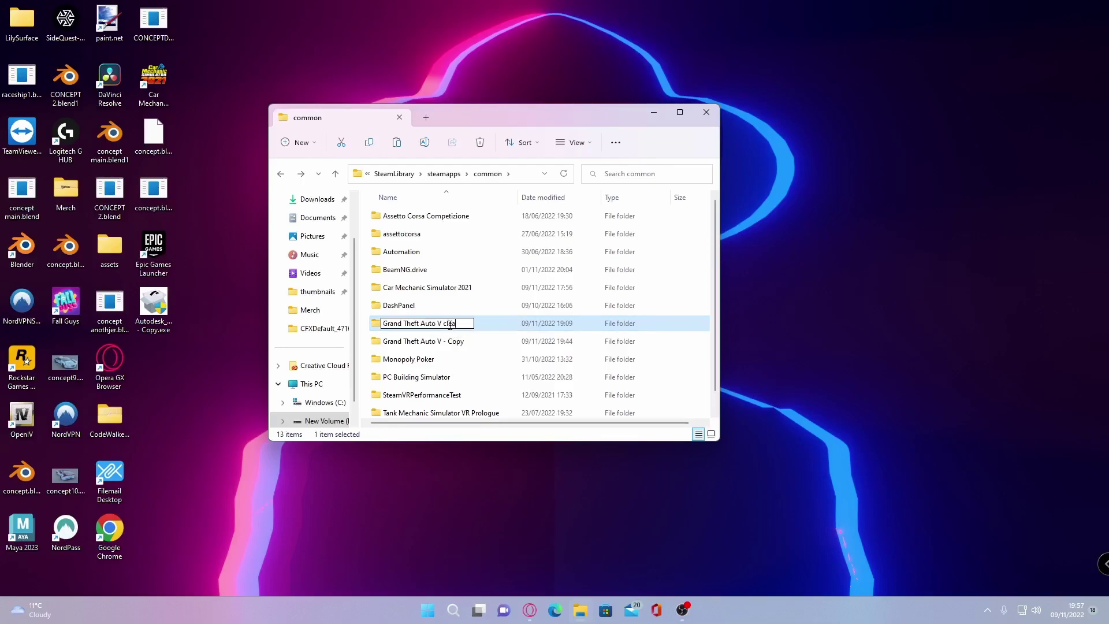
{"action": "type", "text": "n"}
{"action": "key", "text": "Return"}
Rename the Grand Theft Auto V - Copy folder as "Grand Theft Auto V"
{"action": "left_click", "coordinate": [472, 327]}
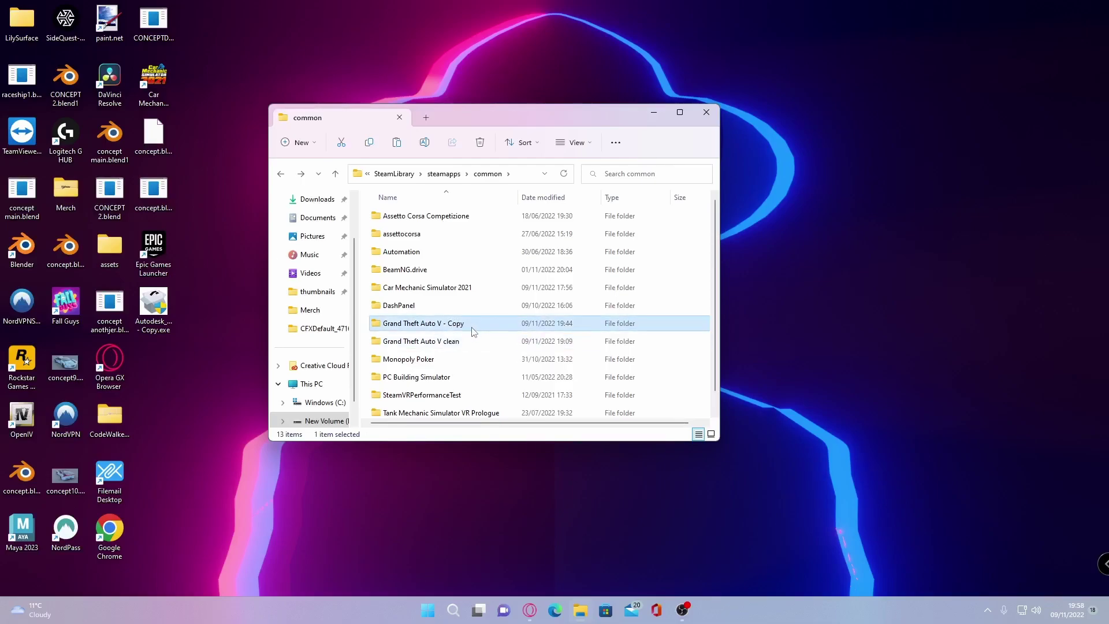
{"action": "key", "text": "F2"}
{"action": "left_click_drag", "start_coordinate": [471, 325], "coordinate": [440, 330]}
{"action": "key", "text": "BackSpace"}
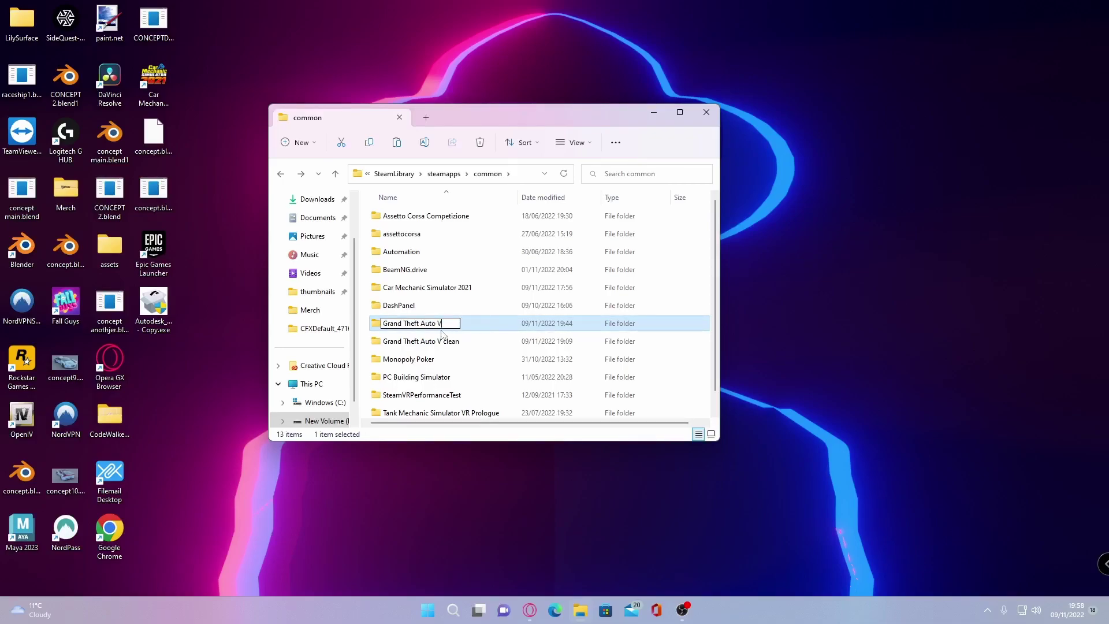
{"action": "key", "text": "Return"}
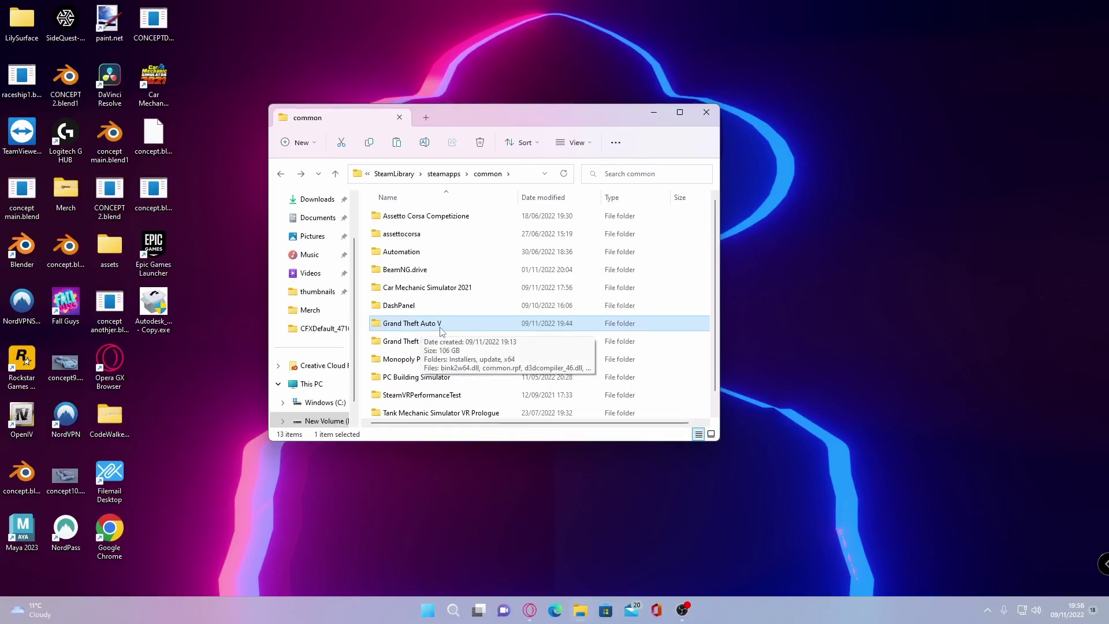
{"action": "mouse_move", "coordinate": [450, 348]}
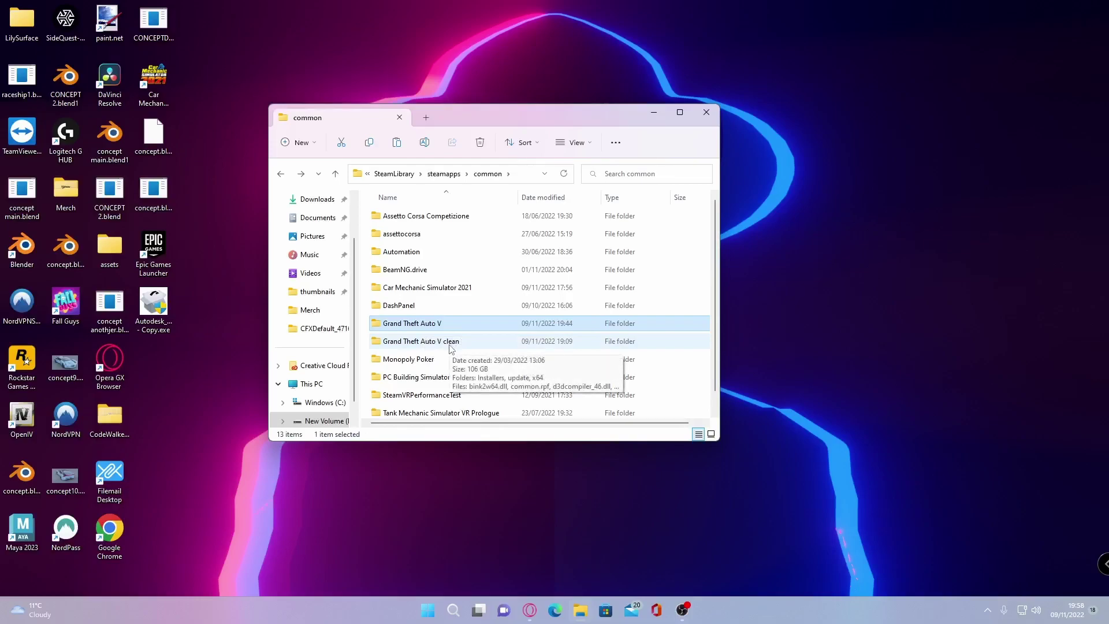
Create a new folder named "mods" inside the Grand Theft Auto V folder
{"action": "mouse_move", "coordinate": [429, 329]}
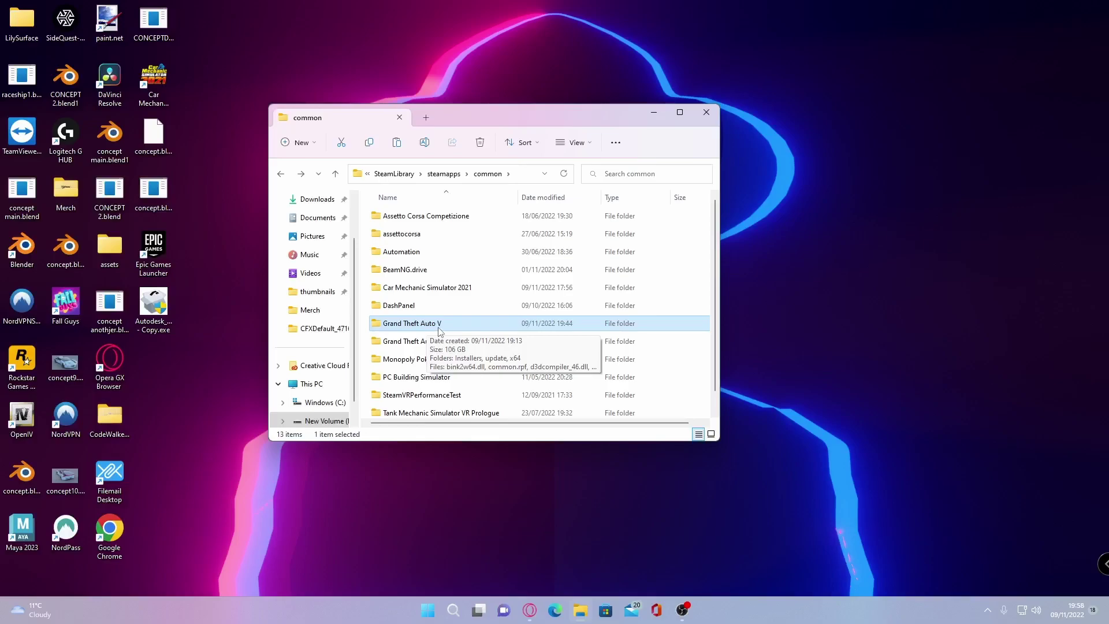
{"action": "double_click", "coordinate": [439, 324]}
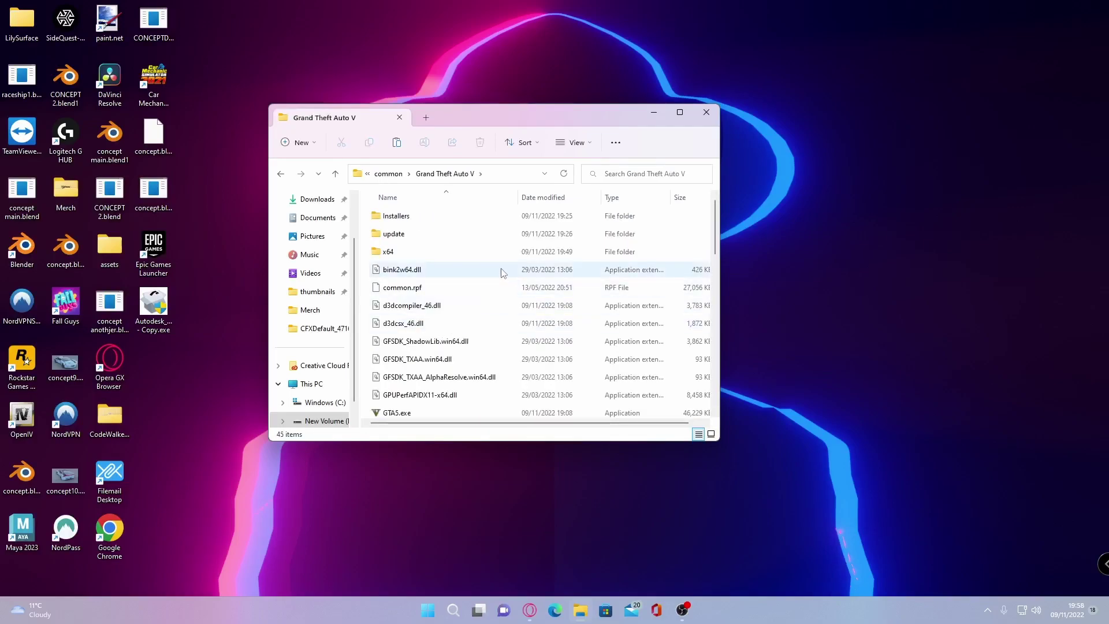
{"action": "right_click", "coordinate": [367, 326]}
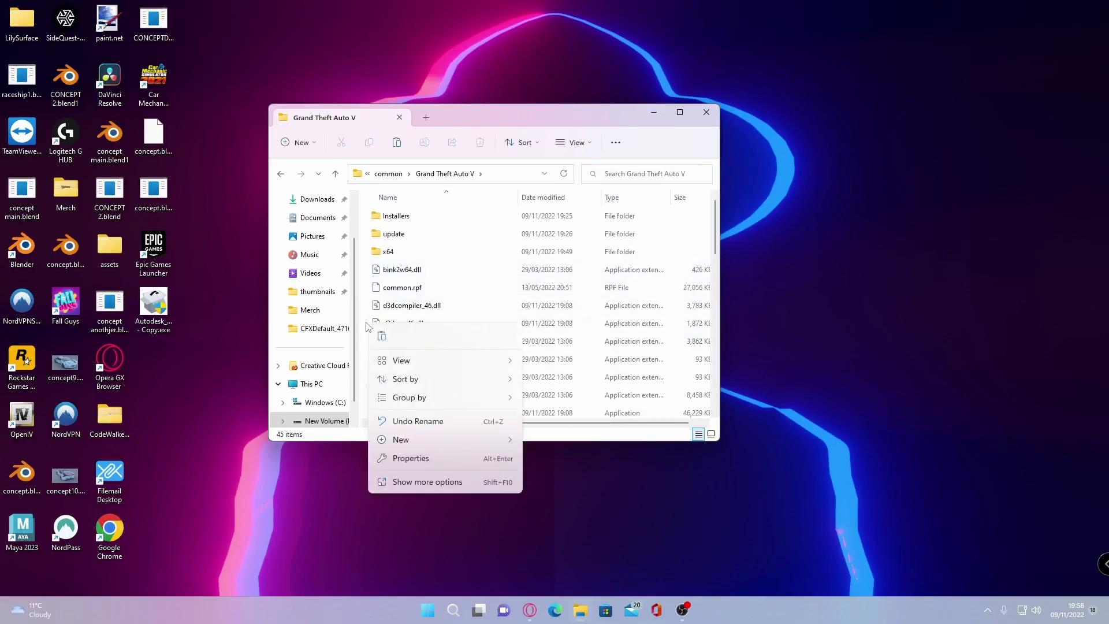
{"action": "mouse_move", "coordinate": [414, 444]}
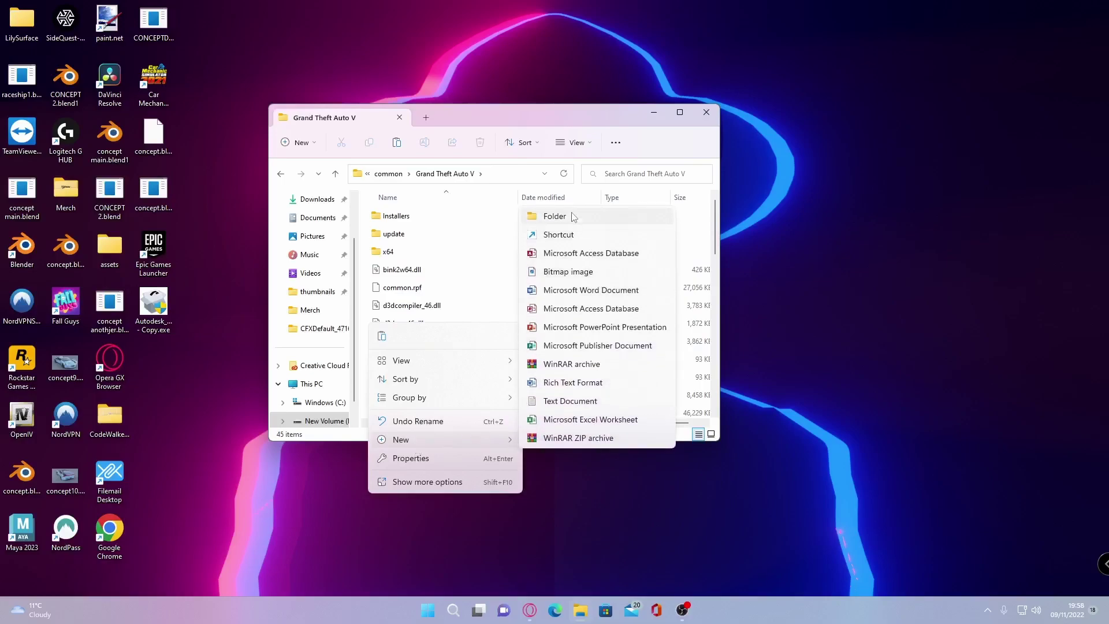
{"action": "left_click", "coordinate": [556, 216]}
{"action": "type", "text": "mods"}
{"action": "key", "text": "Return"}
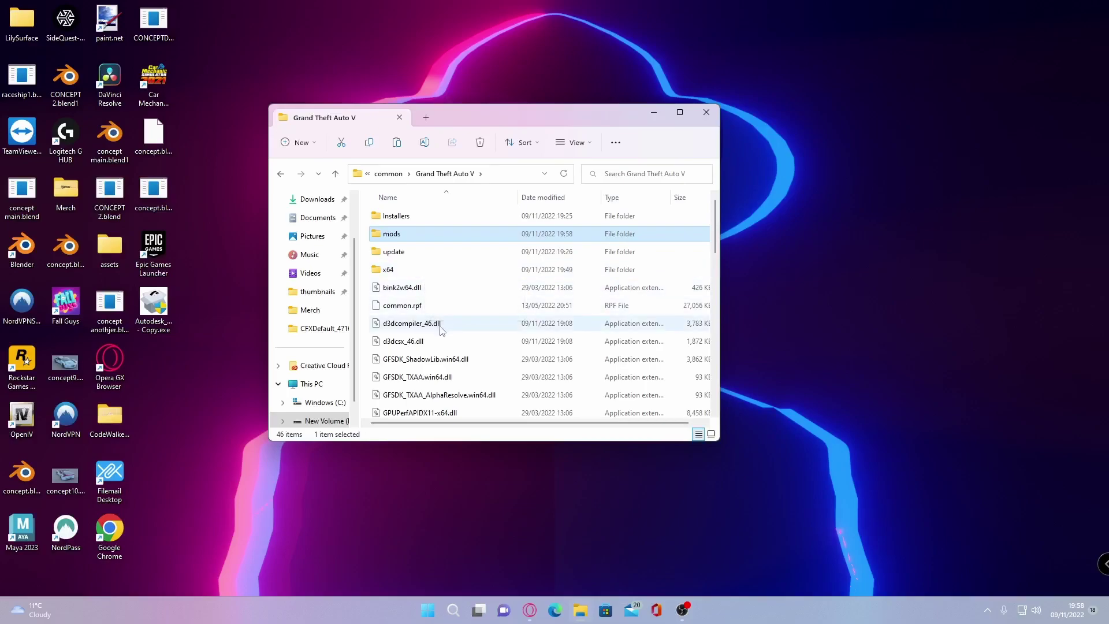
{"action": "scroll", "coordinate": [442, 329], "scroll_direction": "down", "scroll_amount": 2}
{"action": "scroll", "coordinate": [502, 341], "scroll_direction": "up", "scroll_amount": 2}
{"action": "scroll", "coordinate": [453, 340], "scroll_direction": "down", "scroll_amount": 3}
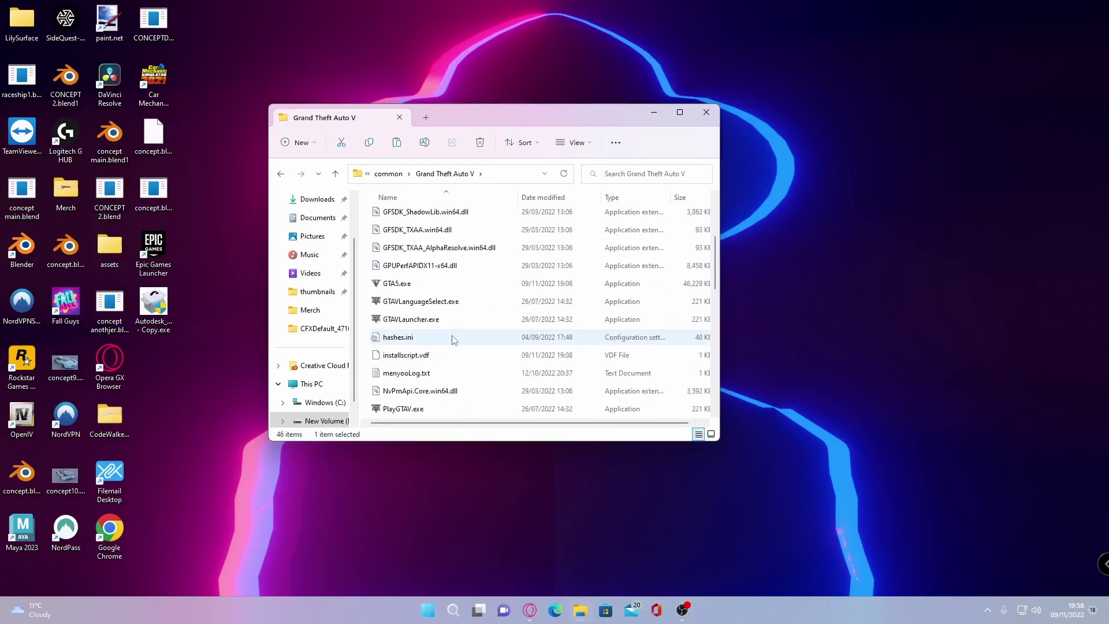
{"action": "scroll", "coordinate": [500, 349], "scroll_direction": "up", "scroll_amount": 3}
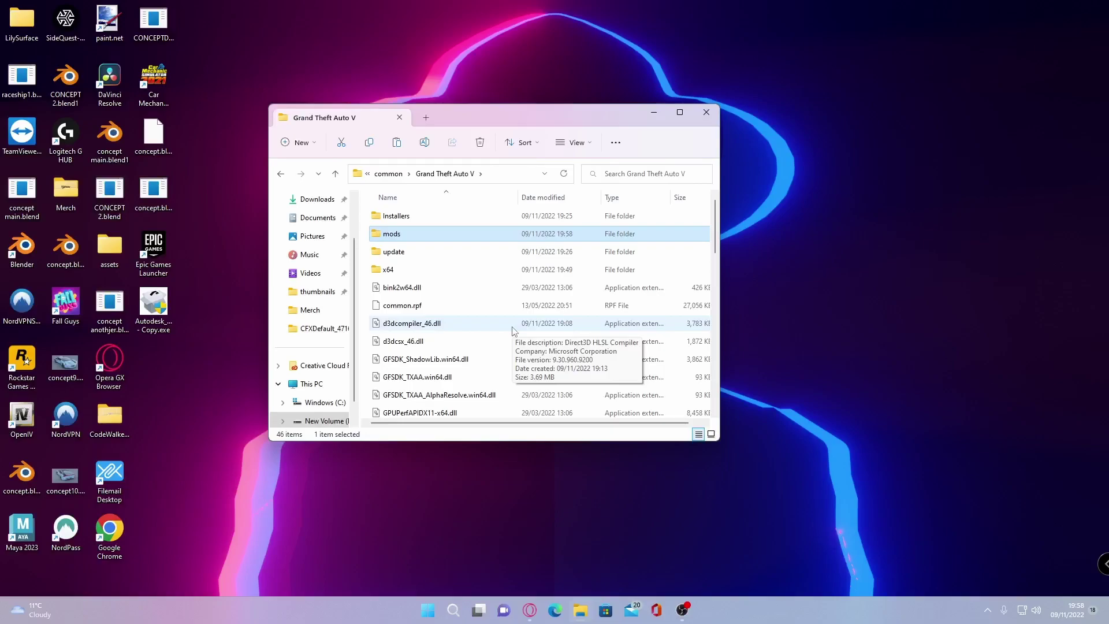
Copy the update and x64 folders into the mods folder, and check the mods folder once the copy is complete
{"action": "left_click", "coordinate": [413, 270]}
{"action": "key", "text": "shift+Up"}
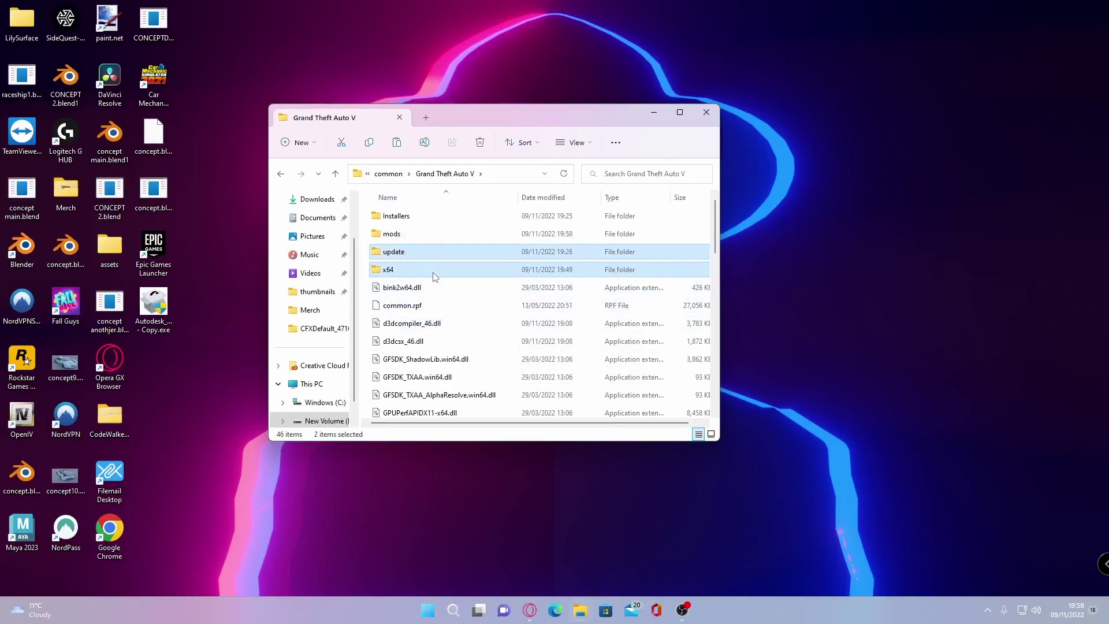
{"action": "double_click", "coordinate": [400, 234]}
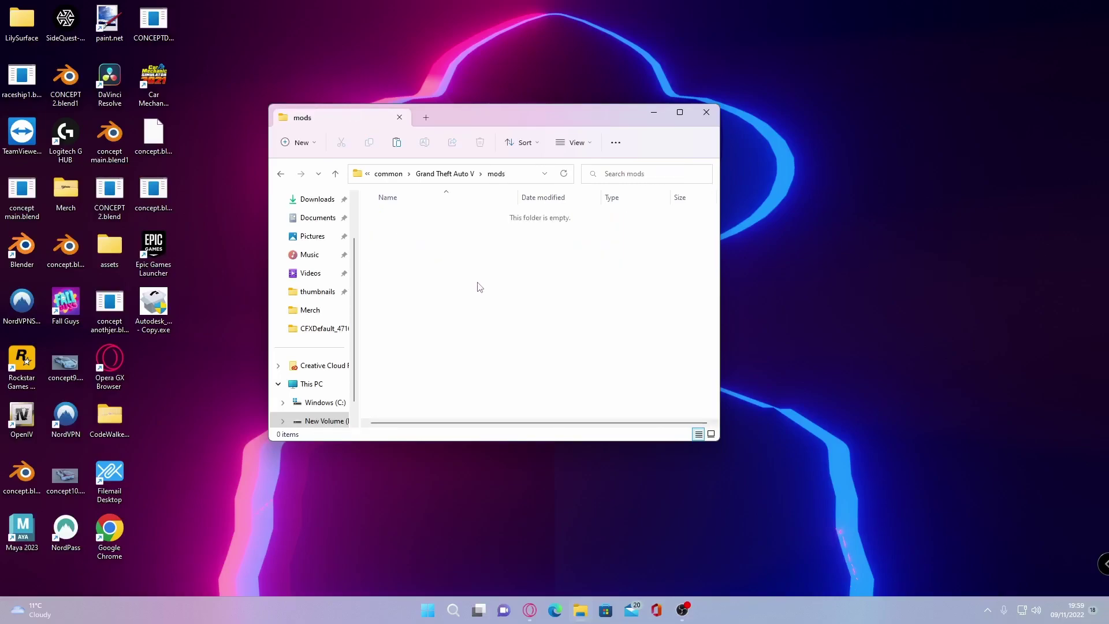
{"action": "key", "text": "ctrl+v"}
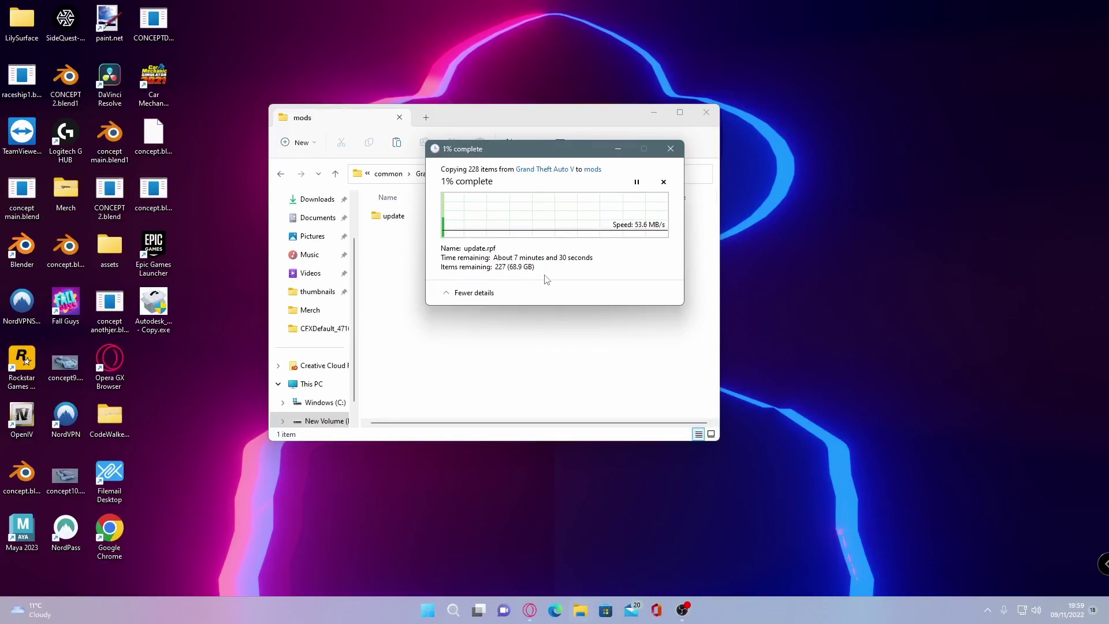
{"action": "left_click", "coordinate": [616, 150]}
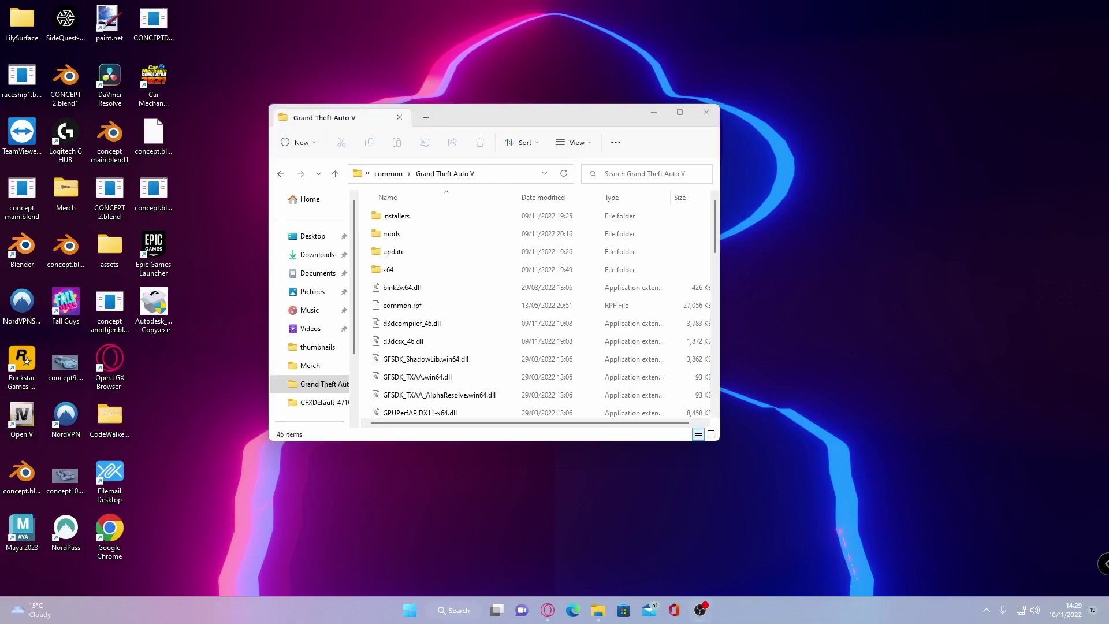
{"action": "double_click", "coordinate": [457, 234]}
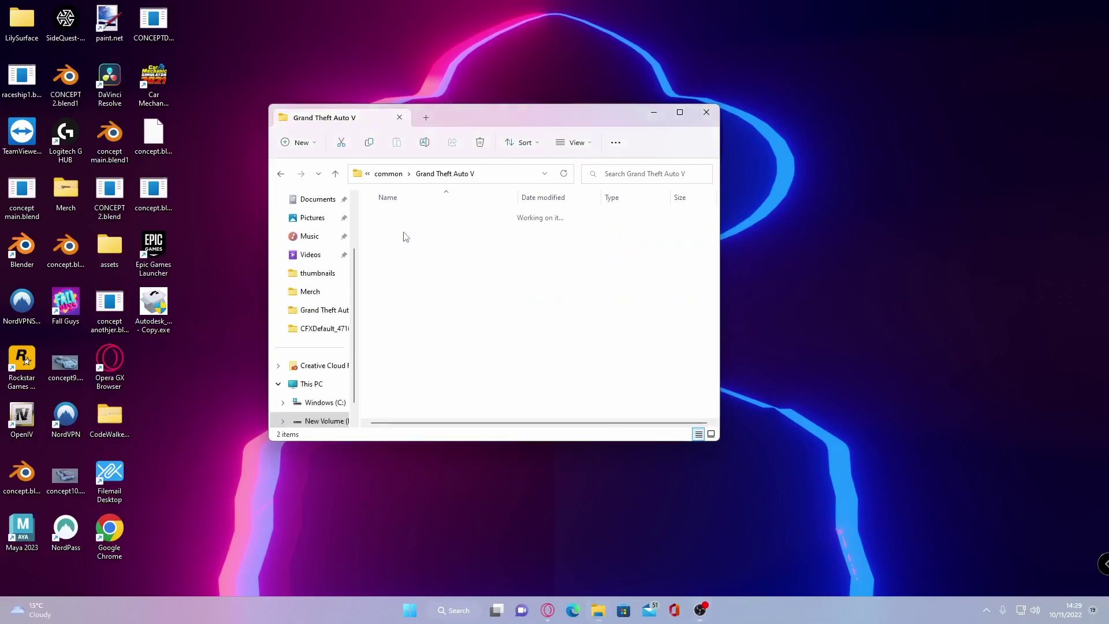
{"action": "left_click", "coordinate": [281, 173]}
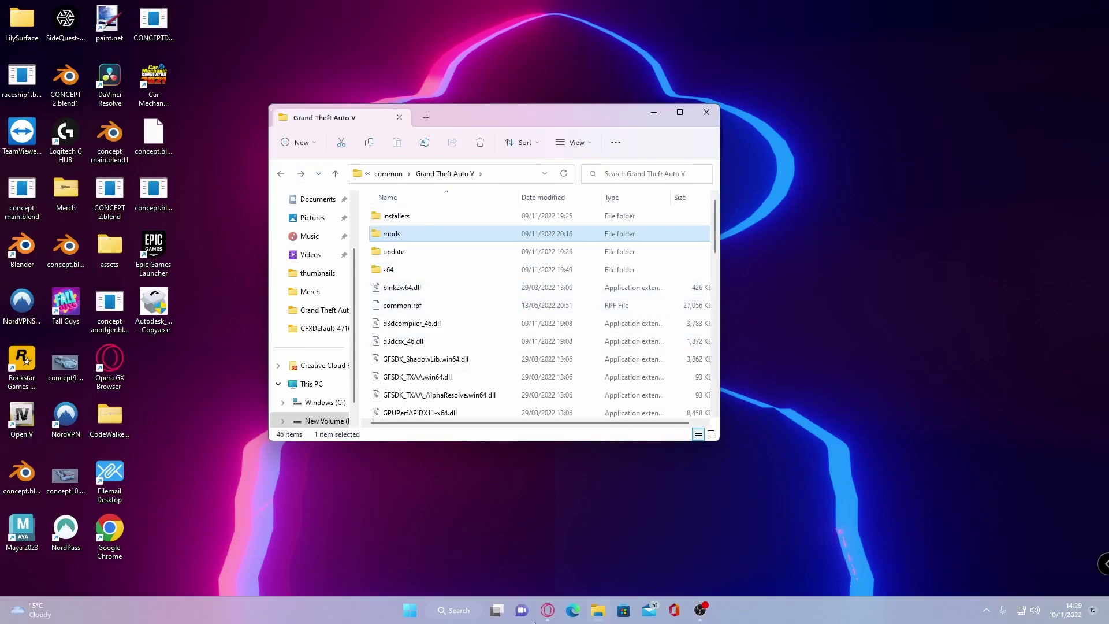
Switch to the browser and download LSPDFR_049_8334_Manual_Install_2.zip from the LSPD First Response page
{"action": "key", "text": "alt+Tab"}
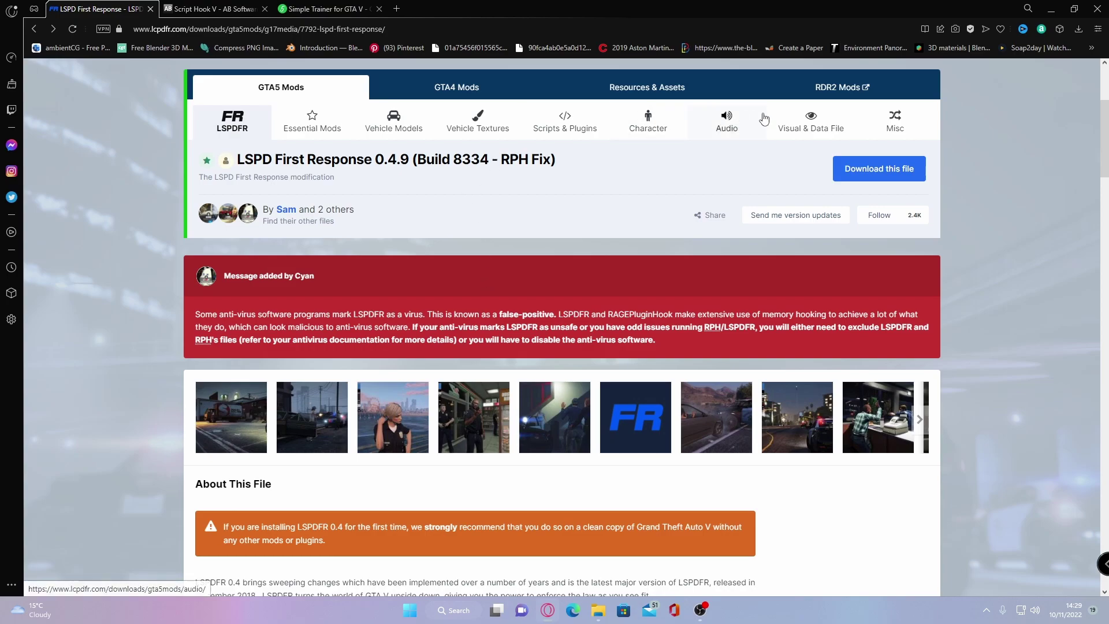
{"action": "left_click", "coordinate": [878, 169]}
{"action": "scroll", "coordinate": [591, 250], "scroll_direction": "down", "scroll_amount": 5}
{"action": "scroll", "coordinate": [591, 251], "scroll_direction": "down", "scroll_amount": 10}
{"action": "left_click", "coordinate": [878, 304]}
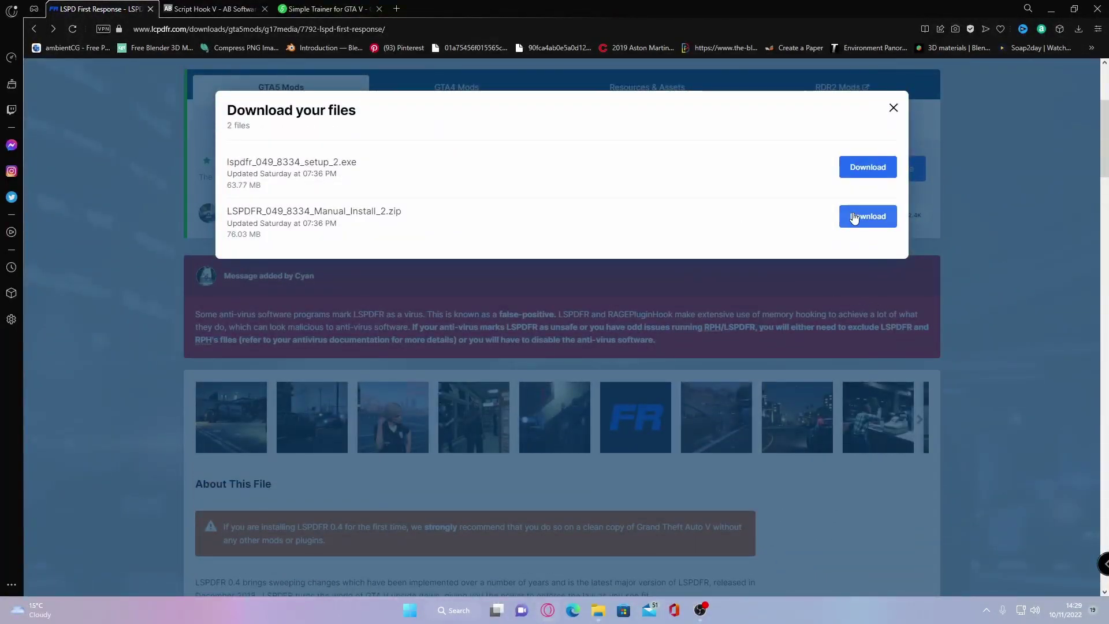
{"action": "left_click", "coordinate": [854, 217]}
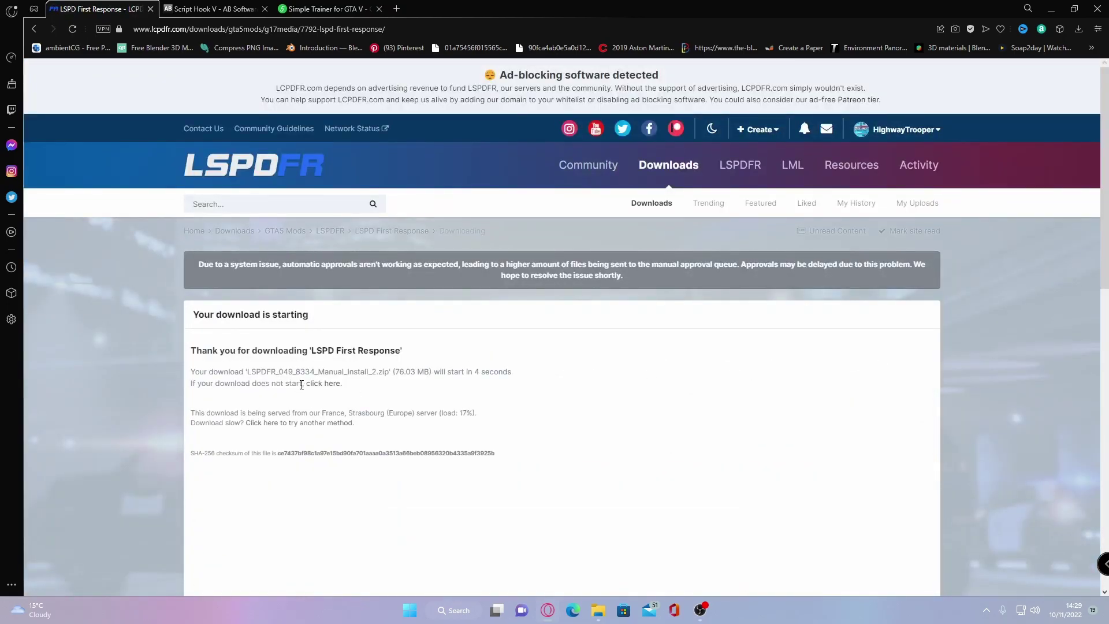
{"action": "left_click", "coordinate": [319, 384]}
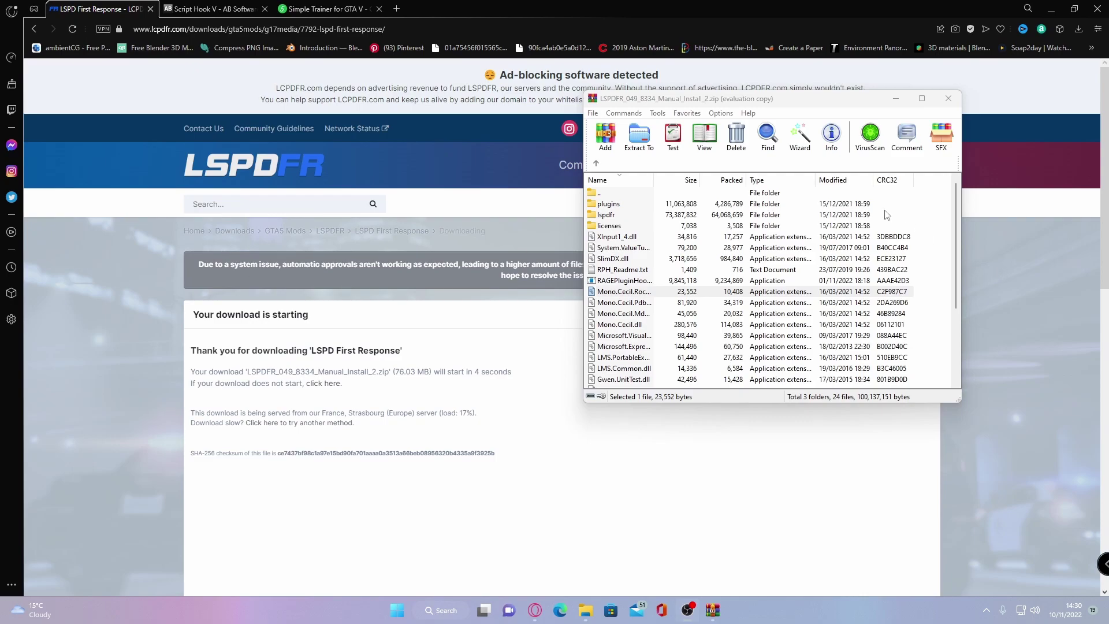
Minimise the browser and arrange the LSPDFR archive window beside the Grand Theft Auto V folder window
{"action": "left_click_drag", "start_coordinate": [665, 102], "coordinate": [535, 107]}
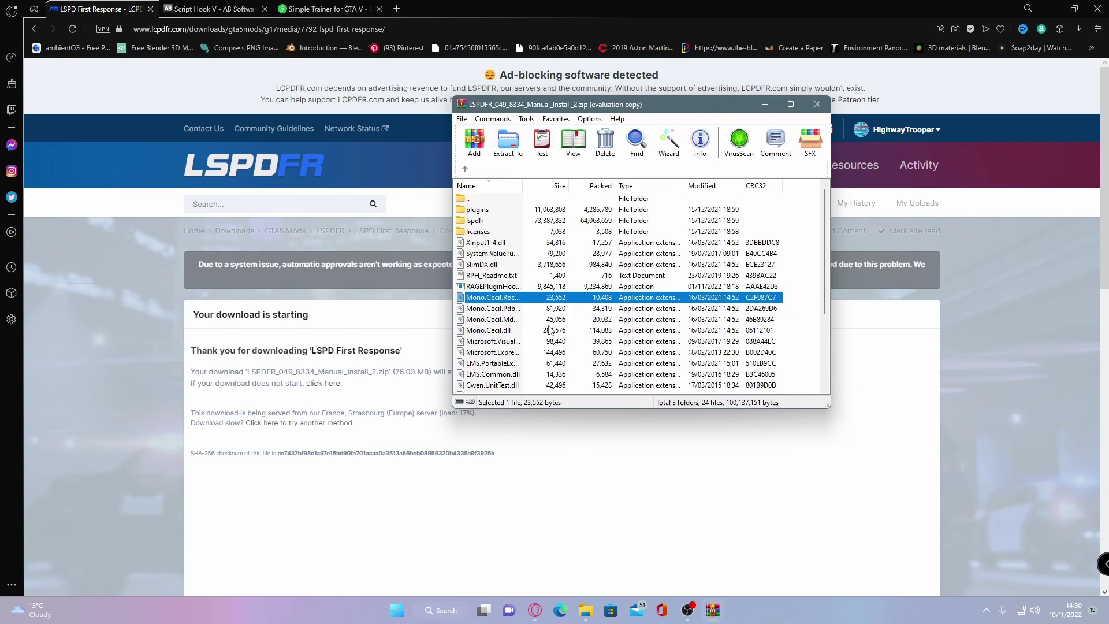
{"action": "left_click", "coordinate": [1051, 9]}
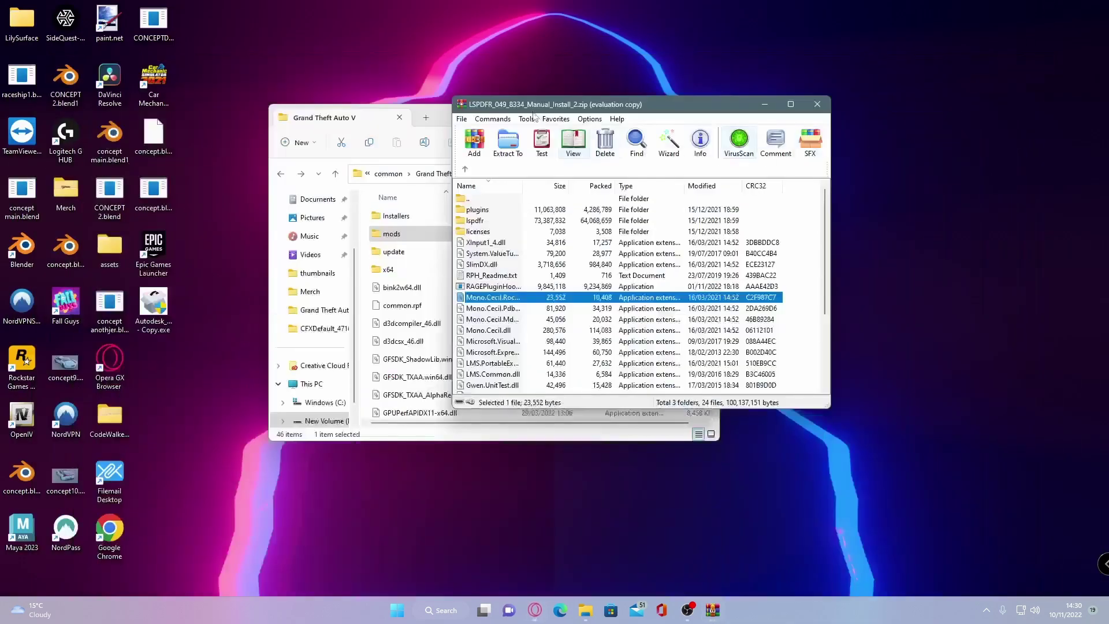
{"action": "left_click_drag", "start_coordinate": [526, 107], "coordinate": [810, 119]}
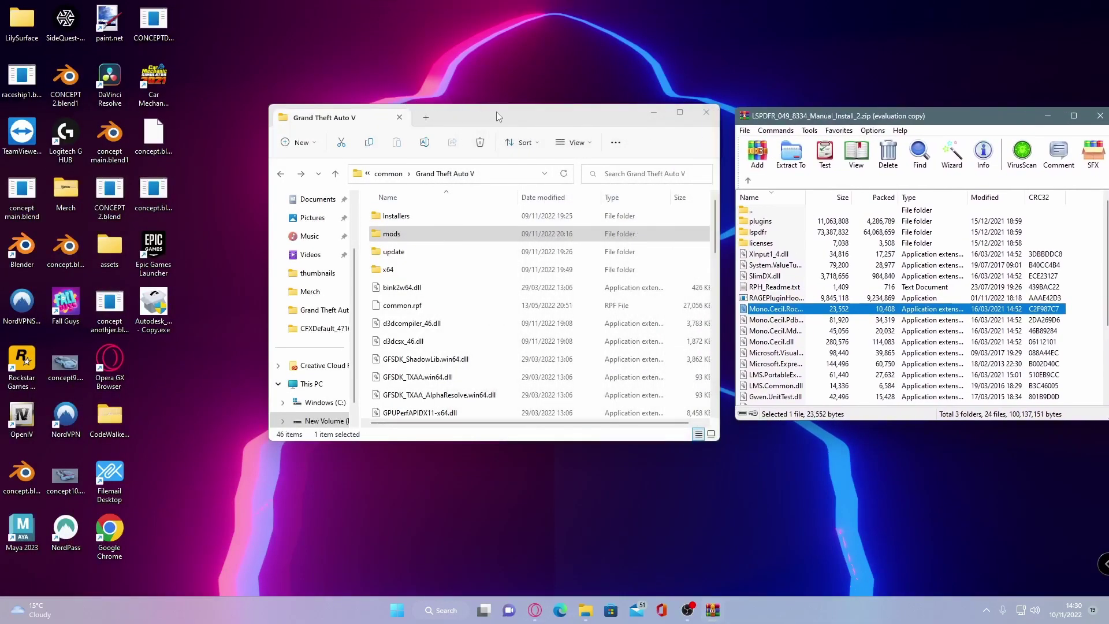
{"action": "left_click_drag", "start_coordinate": [510, 116], "coordinate": [373, 98]}
{"action": "left_click_drag", "start_coordinate": [846, 120], "coordinate": [752, 105]}
{"action": "key", "text": "ctrl+s"}
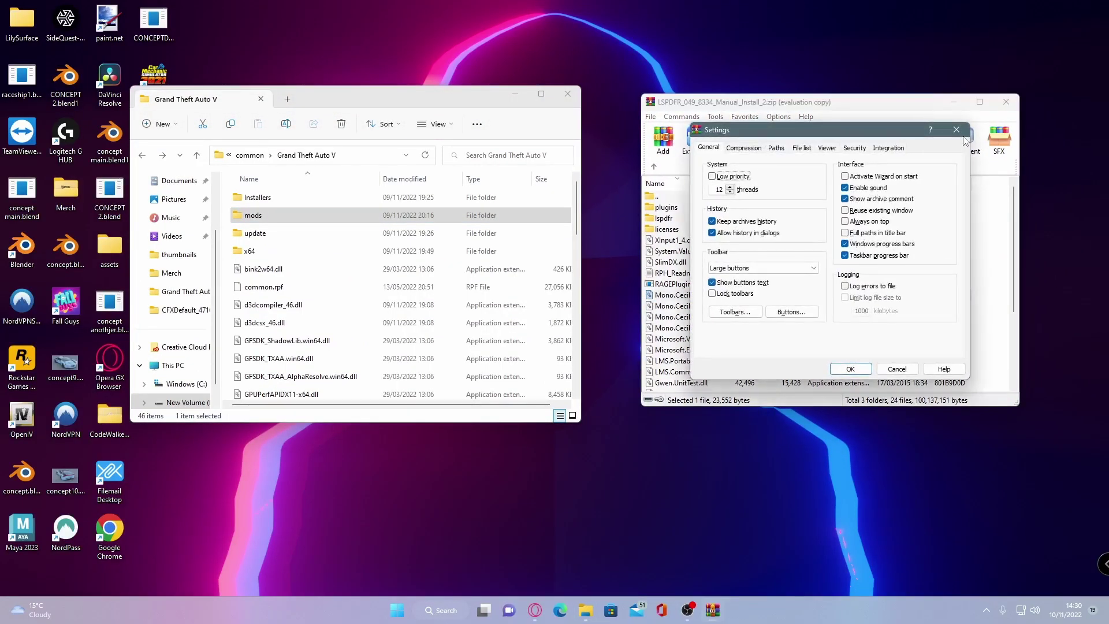
{"action": "left_click", "coordinate": [956, 130]}
Extract everything except the licenses folder from the LSPDFR archive into the Grand Theft Auto V folder, and close the archive
{"action": "key", "text": "ctrl+a"}
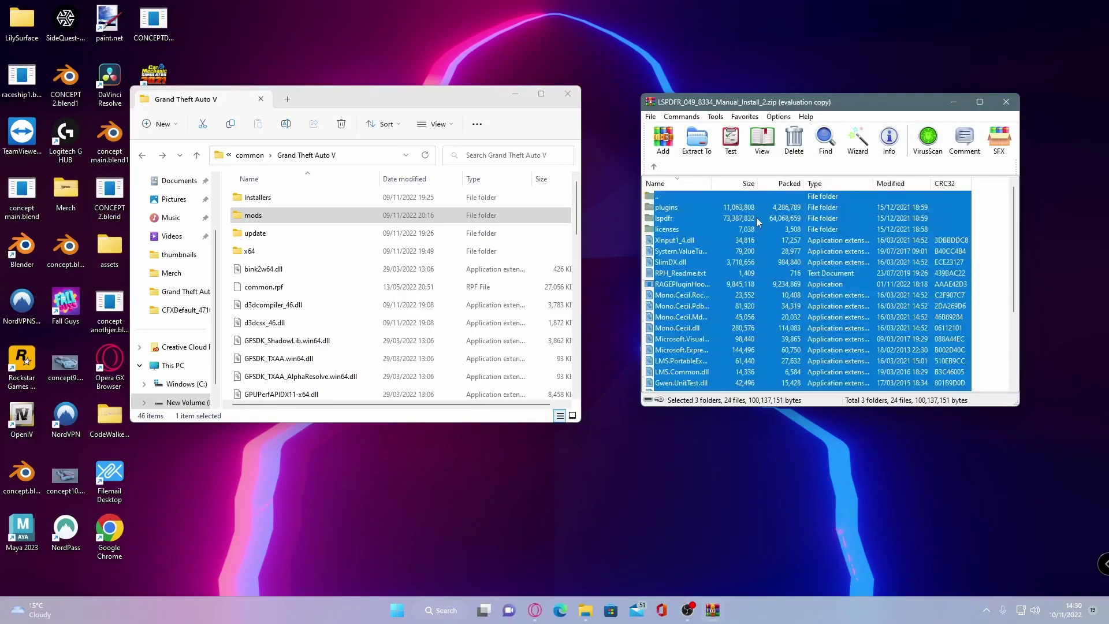
{"action": "left_click", "coordinate": [668, 229], "text": "ctrl"}
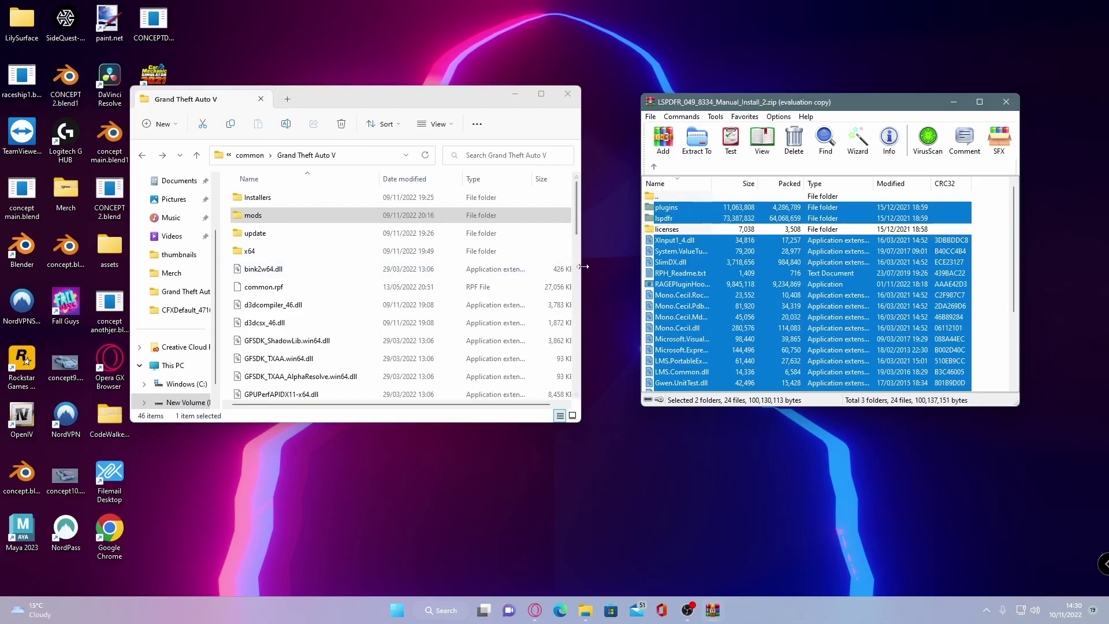
{"action": "left_click_drag", "start_coordinate": [584, 267], "coordinate": [612, 266]}
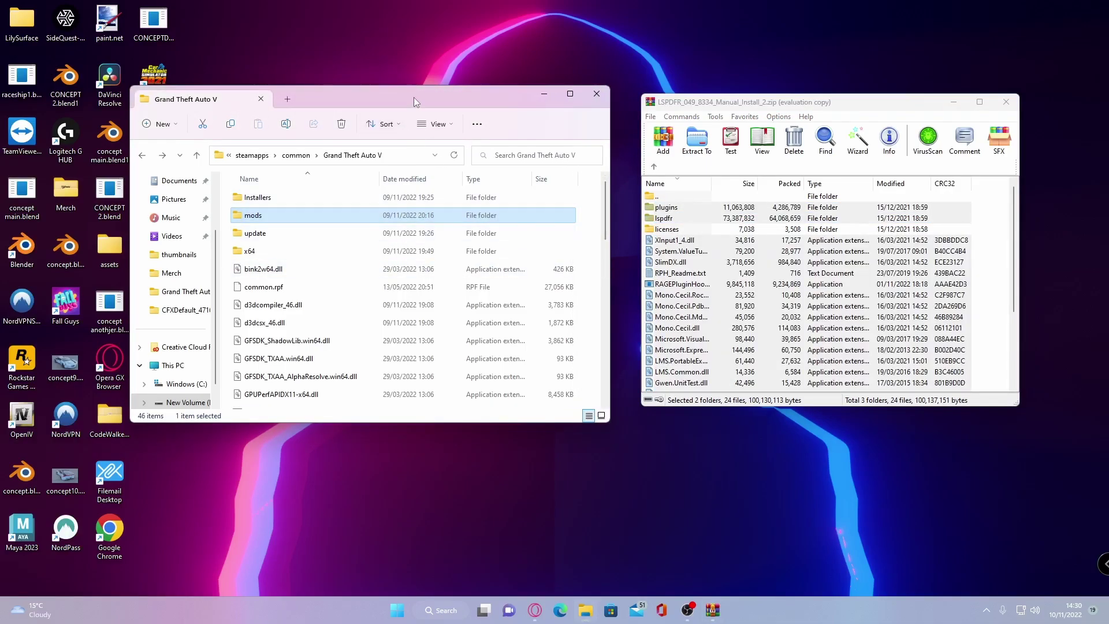
{"action": "left_click_drag", "start_coordinate": [413, 97], "coordinate": [357, 94]}
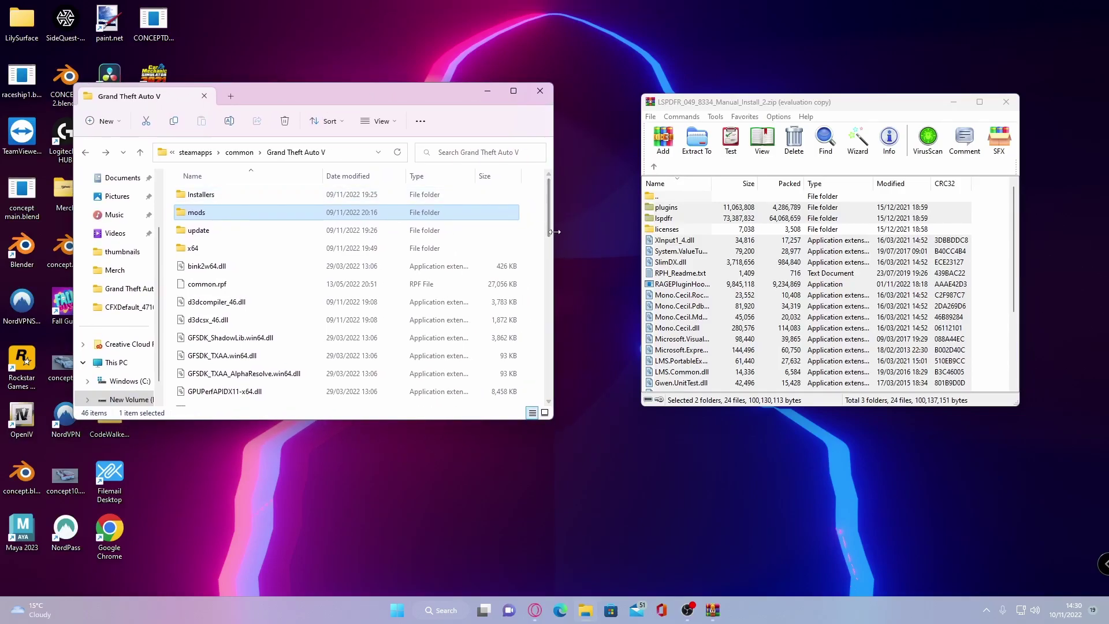
{"action": "left_click_drag", "start_coordinate": [553, 231], "coordinate": [587, 231]}
{"action": "left_click_drag", "start_coordinate": [892, 301], "coordinate": [555, 280]}
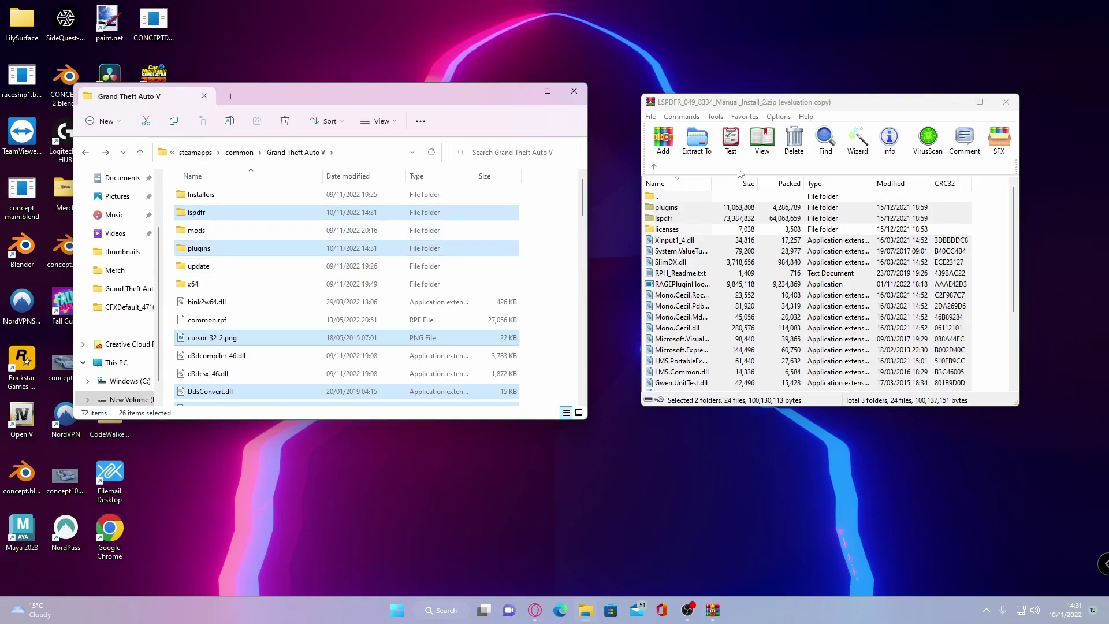
{"action": "left_click_drag", "start_coordinate": [778, 96], "coordinate": [655, 107]}
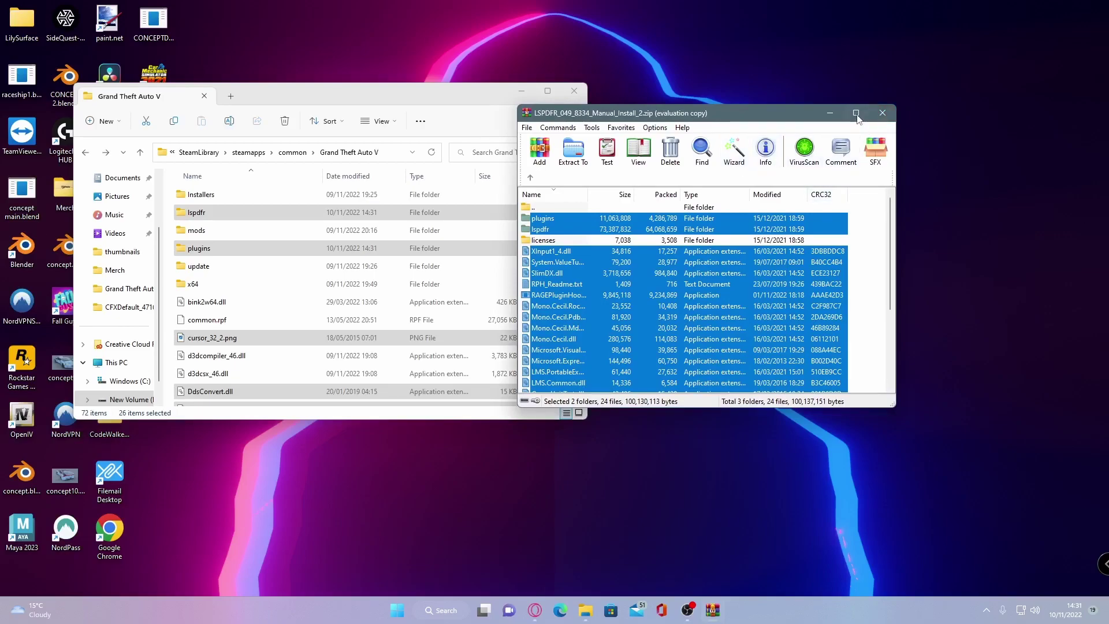
{"action": "left_click", "coordinate": [882, 115]}
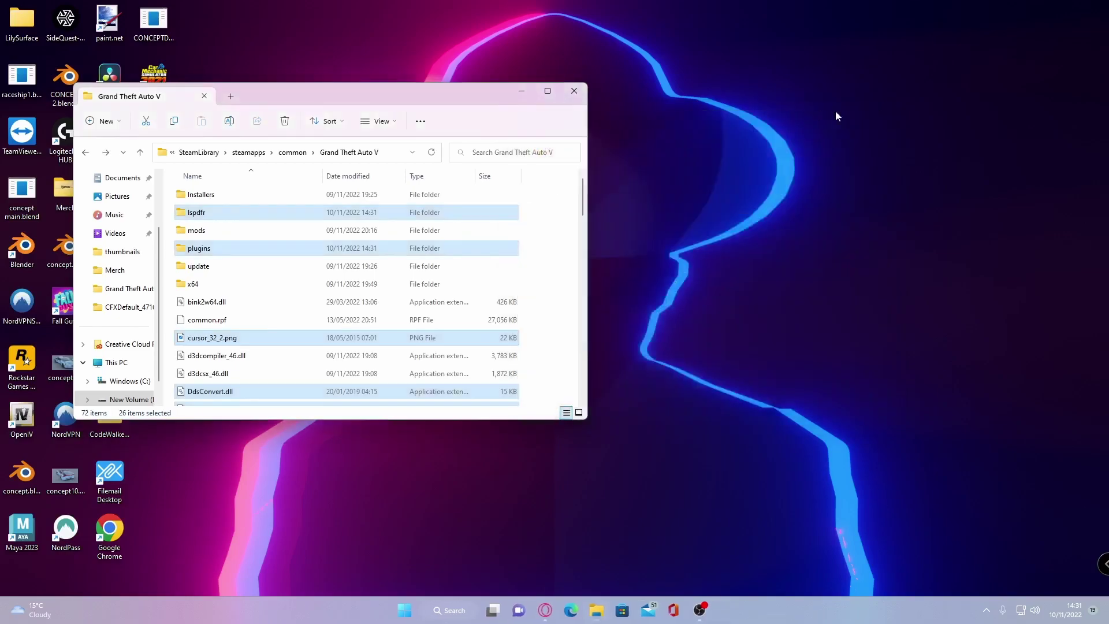
Switch to the browser, download ScriptHookV_1.0.2699.16.zip from the Script Hook V page and open the archive
{"action": "left_click", "coordinate": [543, 612]}
{"action": "left_click", "coordinate": [212, 8]}
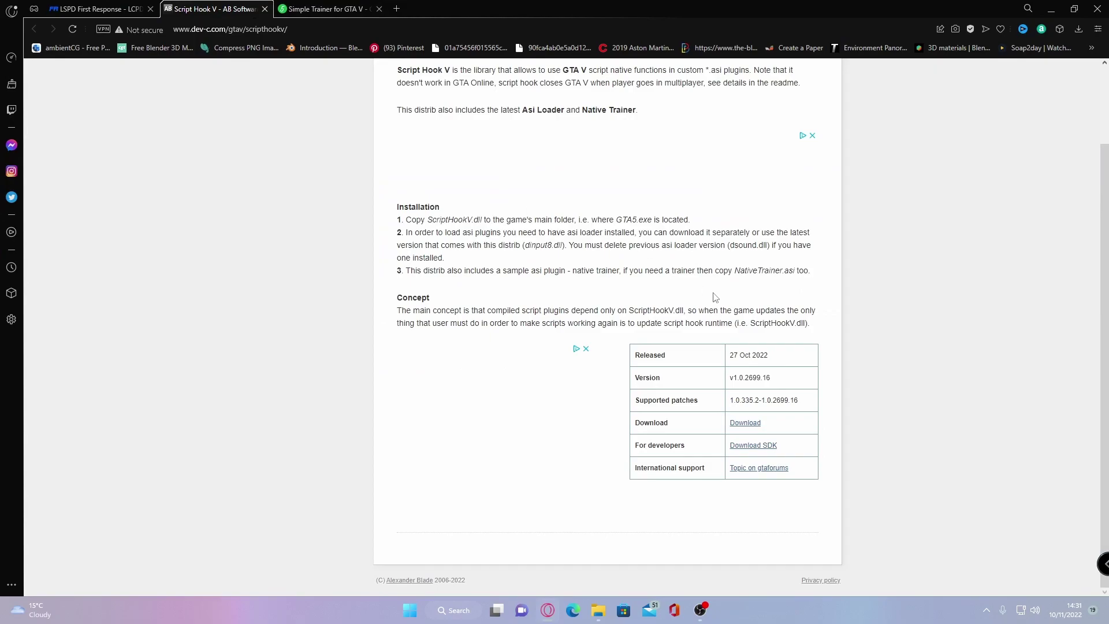
{"action": "scroll", "coordinate": [715, 297], "scroll_direction": "up", "scroll_amount": 1}
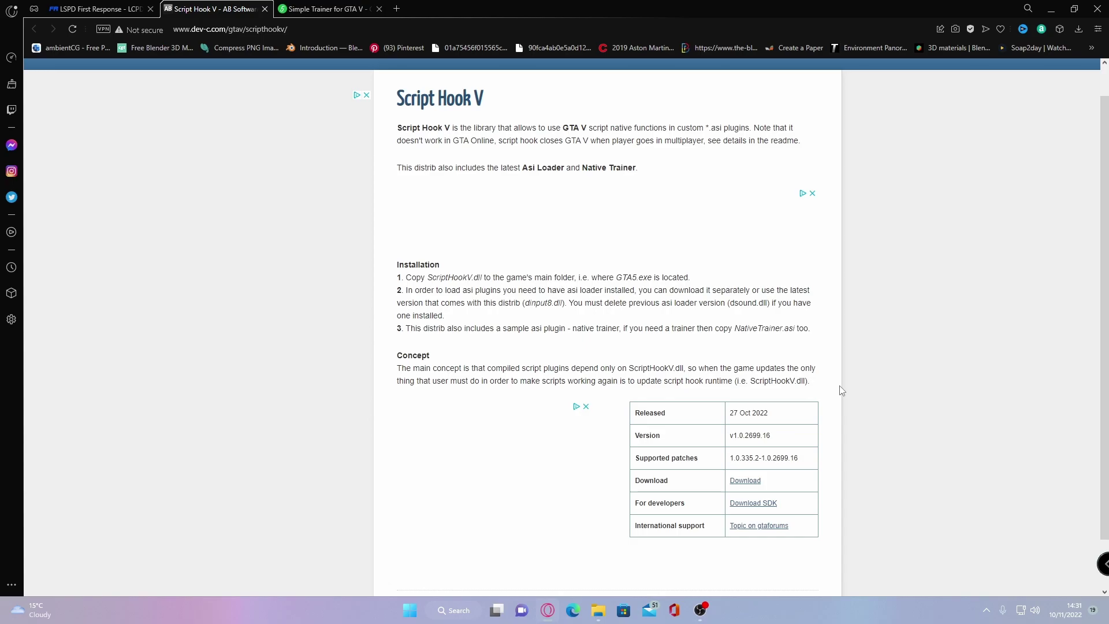
{"action": "scroll", "coordinate": [774, 398], "scroll_direction": "down", "scroll_amount": 1}
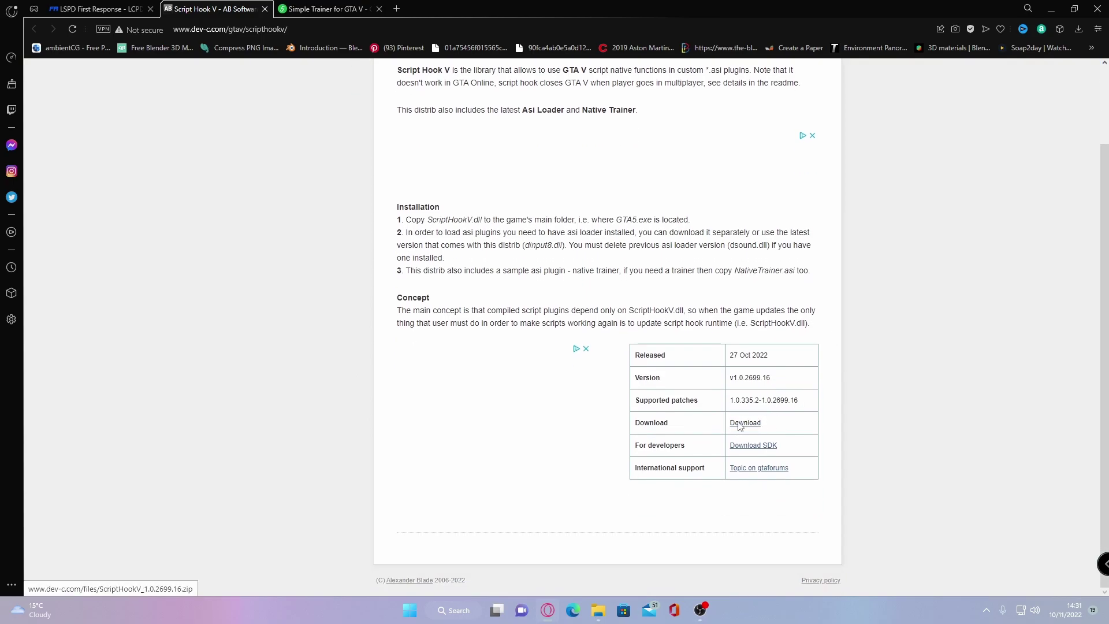
{"action": "left_click", "coordinate": [745, 423]}
{"action": "left_click", "coordinate": [989, 78]}
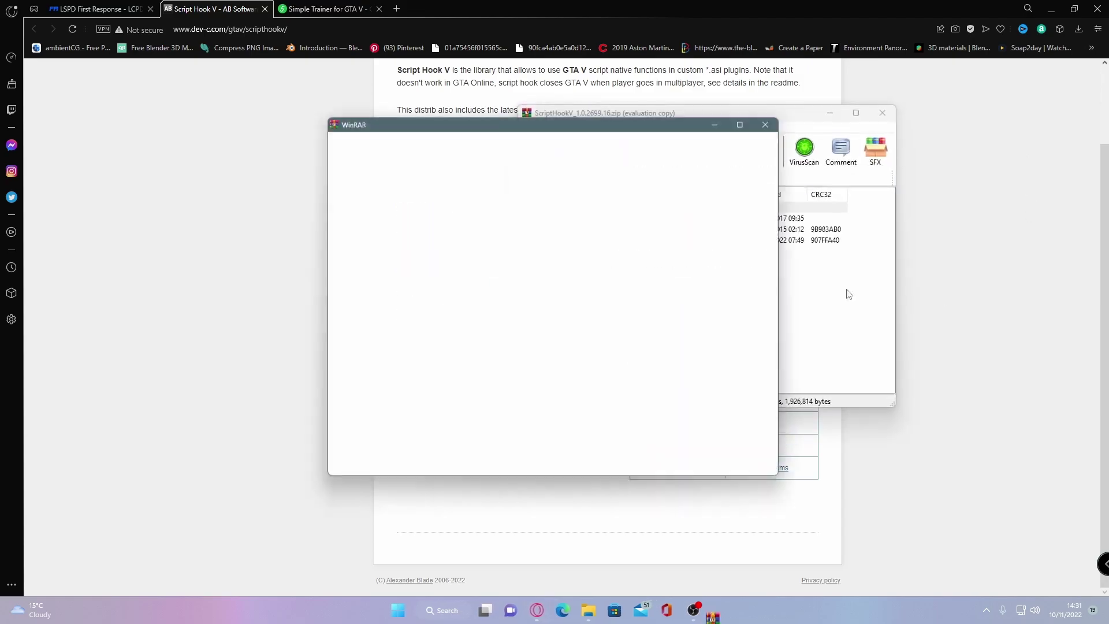
{"action": "left_click", "coordinate": [774, 119]}
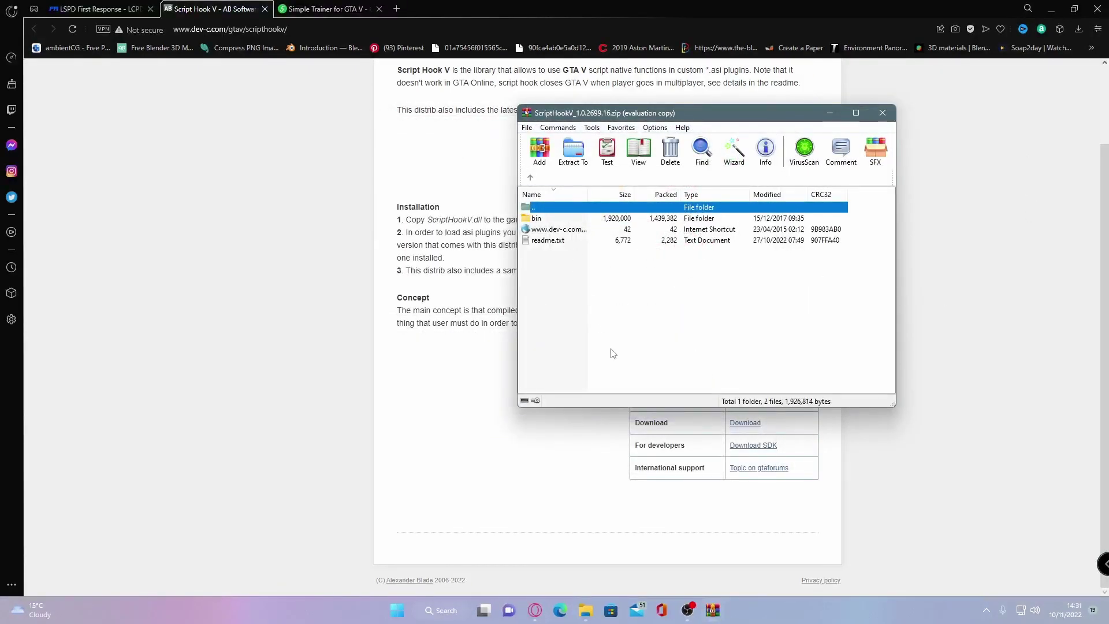
Open the Script Hook V archive's bin folder and place its window beside the Grand Theft Auto V folder window
{"action": "double_click", "coordinate": [541, 220]}
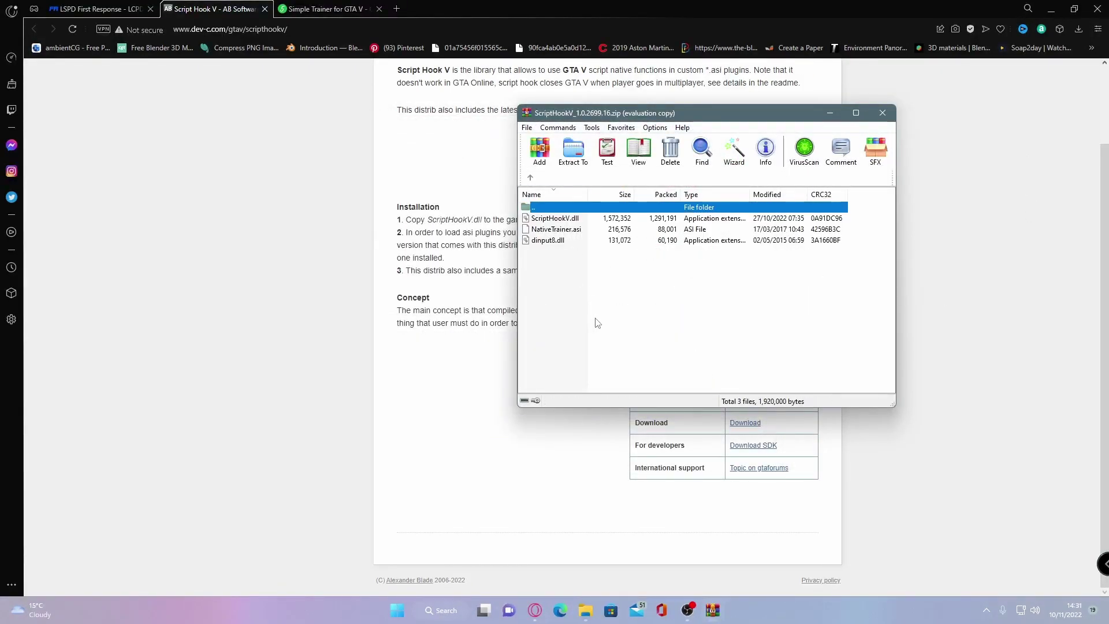
{"action": "left_click_drag", "start_coordinate": [598, 288], "coordinate": [623, 321]}
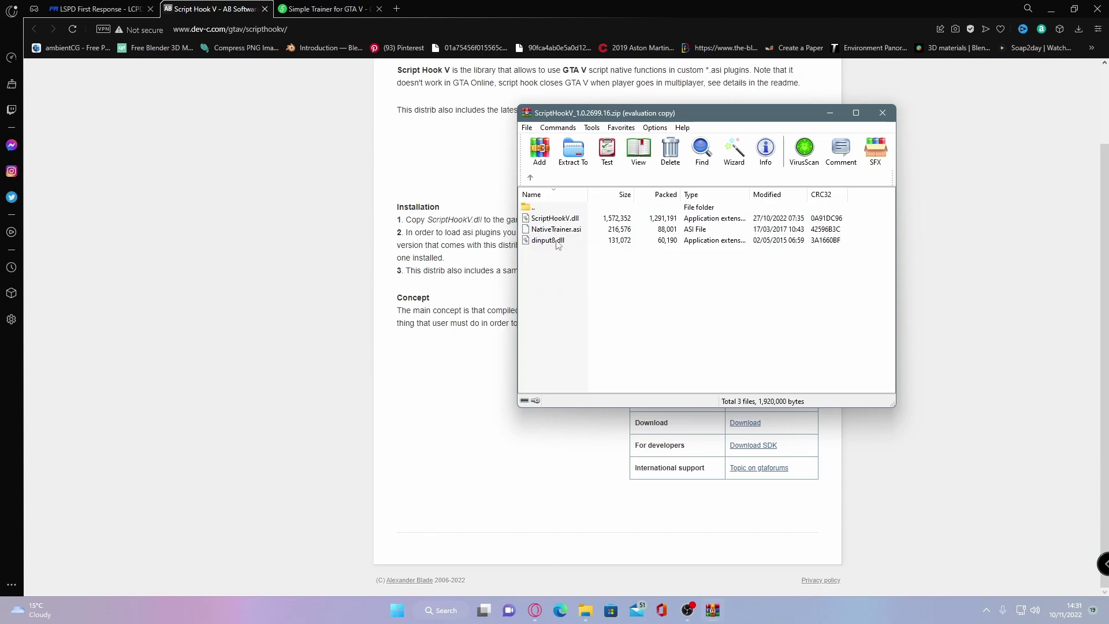
{"action": "left_click_drag", "start_coordinate": [552, 221], "coordinate": [604, 292]}
{"action": "left_click", "coordinate": [604, 292]}
{"action": "left_click", "coordinate": [1051, 8]}
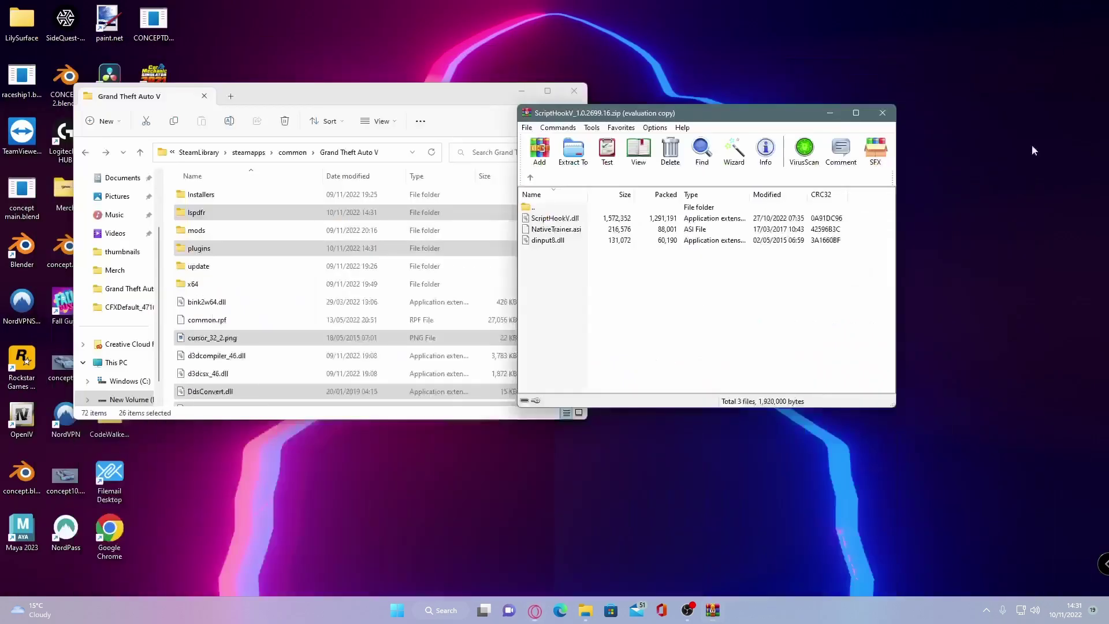
{"action": "left_click_drag", "start_coordinate": [618, 109], "coordinate": [773, 107]}
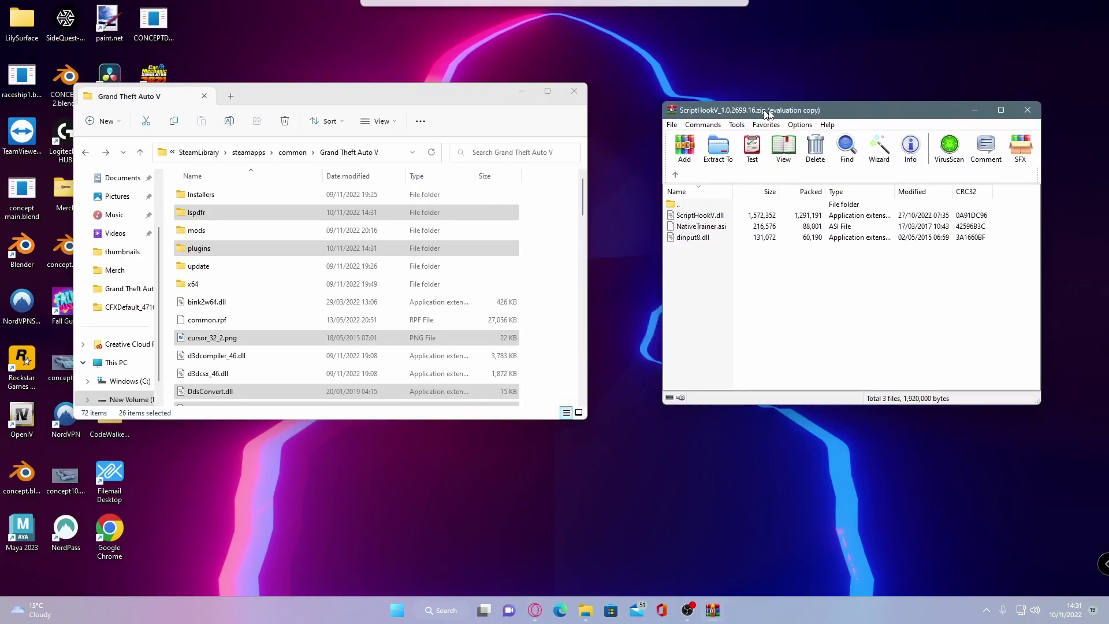
{"action": "left_click", "coordinate": [537, 285]}
{"action": "left_click", "coordinate": [760, 310]}
Extract dinput8.dll and ScriptHookV.dll into the Grand Theft Auto V folder, and close the Script Hook V archive
{"action": "left_click", "coordinate": [706, 237]}
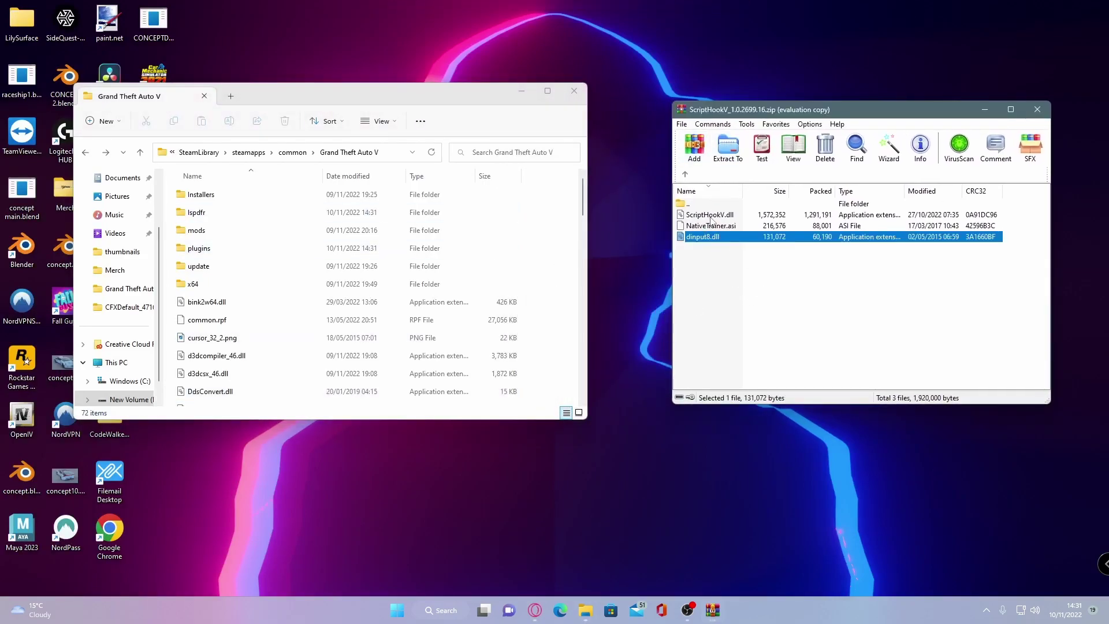
{"action": "left_click", "coordinate": [711, 215], "text": "ctrl"}
{"action": "left_click_drag", "start_coordinate": [872, 220], "coordinate": [554, 277]}
{"action": "scroll", "coordinate": [391, 281], "scroll_direction": "down", "scroll_amount": 4}
{"action": "scroll", "coordinate": [404, 312], "scroll_direction": "up", "scroll_amount": 5}
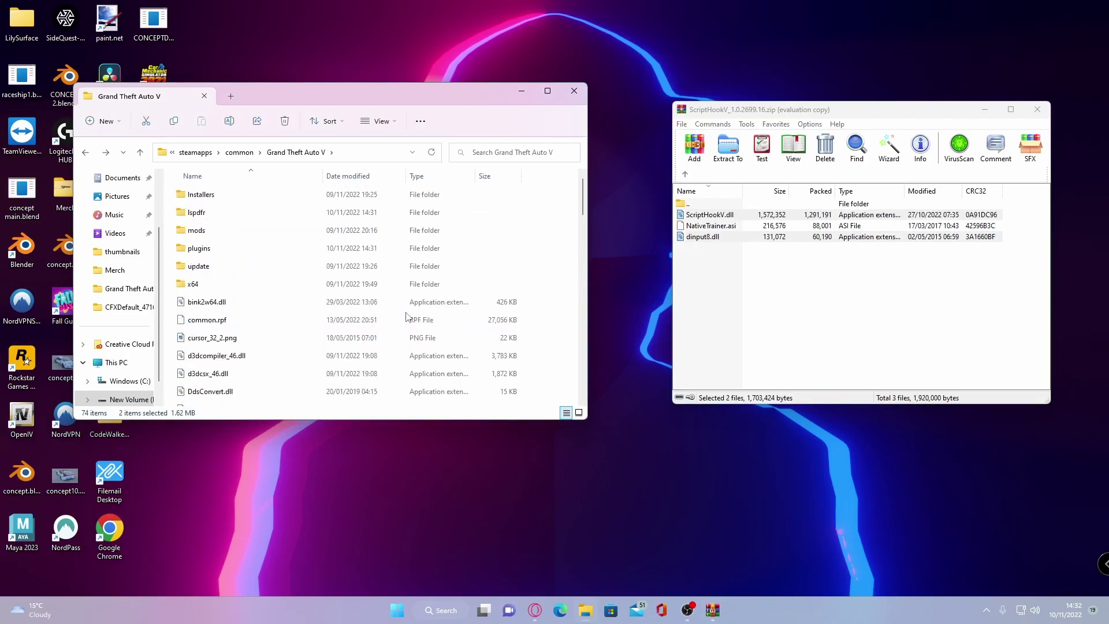
{"action": "left_click", "coordinate": [933, 337]}
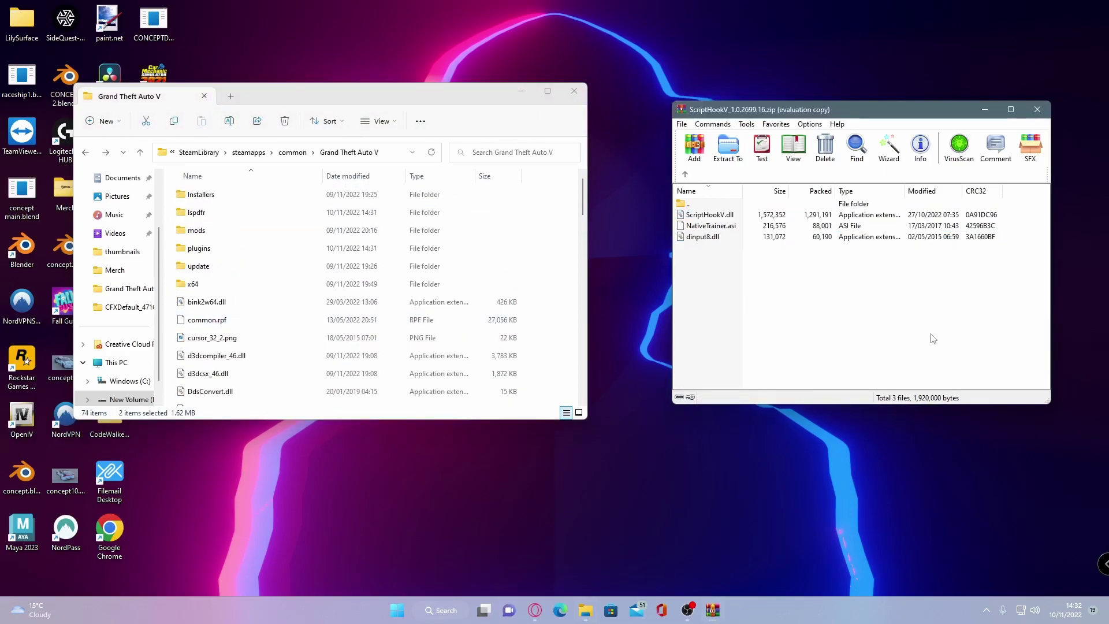
{"action": "left_click_drag", "start_coordinate": [793, 113], "coordinate": [627, 138]}
{"action": "left_click", "coordinate": [868, 134]}
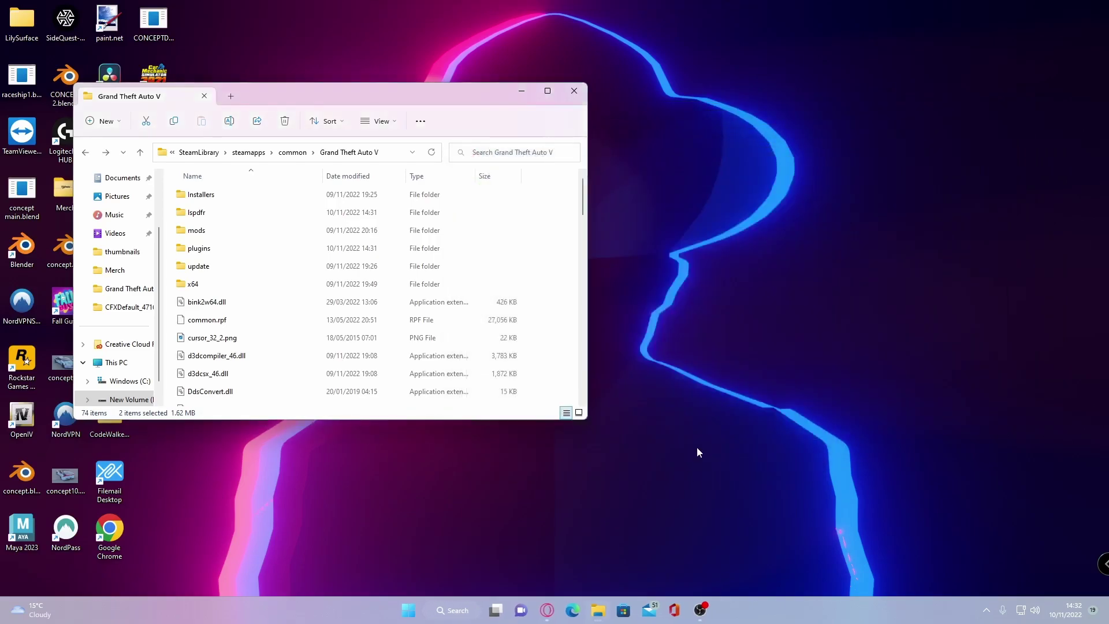
Switch to the browser and look through the Simple Trainer for GTA V page, including its description and enlarged options menu screenshot
{"action": "left_click", "coordinate": [547, 610]}
{"action": "left_click", "coordinate": [333, 8]}
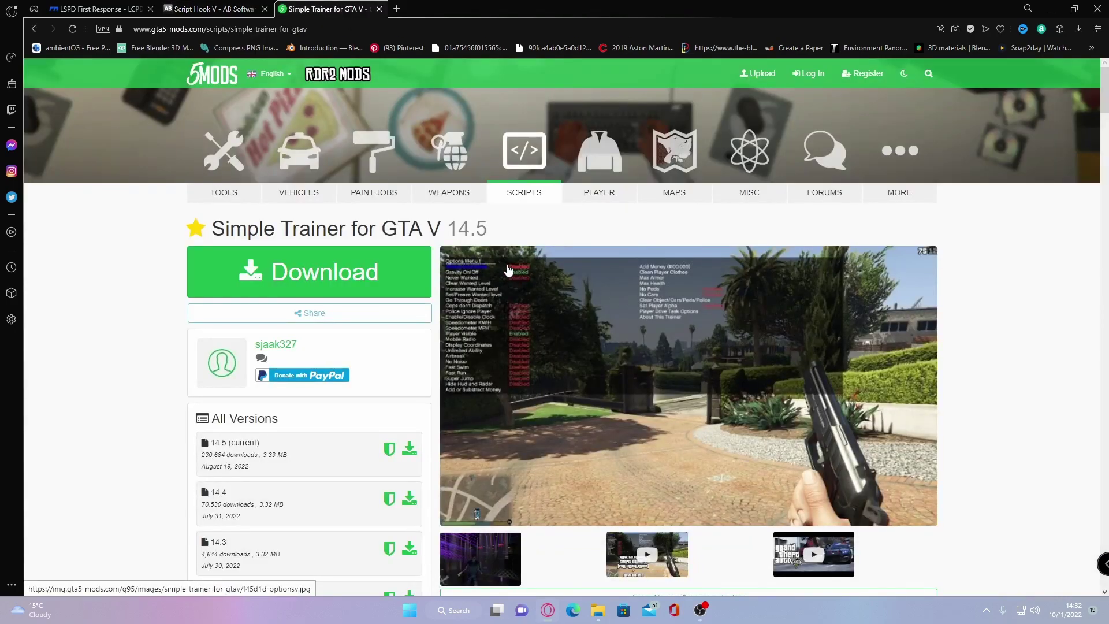
{"action": "scroll", "coordinate": [507, 269], "scroll_direction": "down", "scroll_amount": 1}
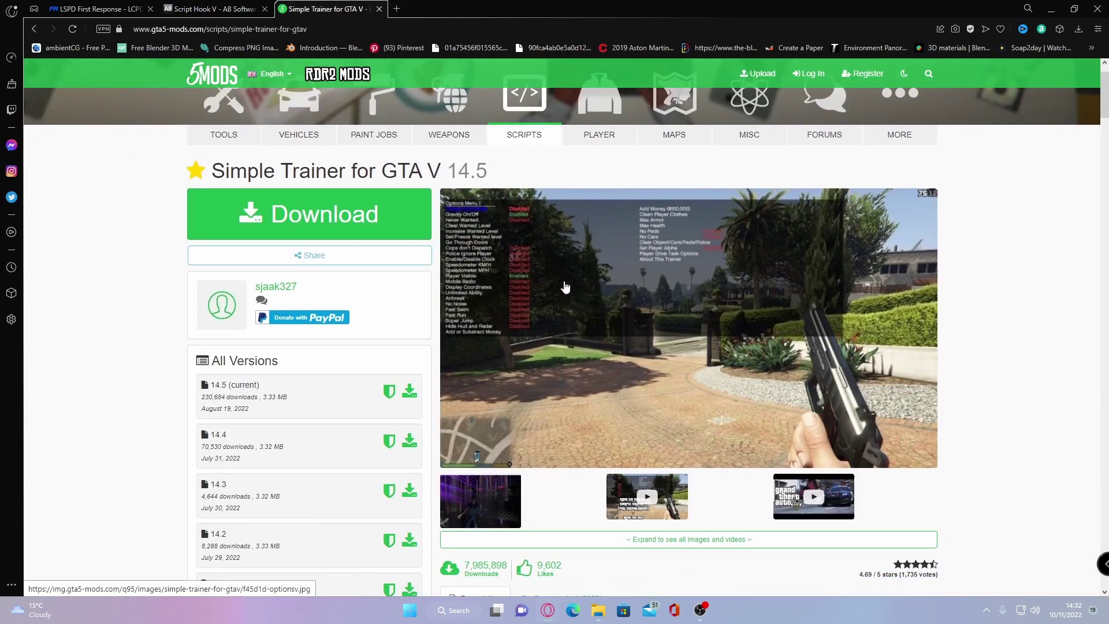
{"action": "scroll", "coordinate": [566, 288], "scroll_direction": "down", "scroll_amount": 2}
{"action": "scroll", "coordinate": [495, 243], "scroll_direction": "up", "scroll_amount": 1}
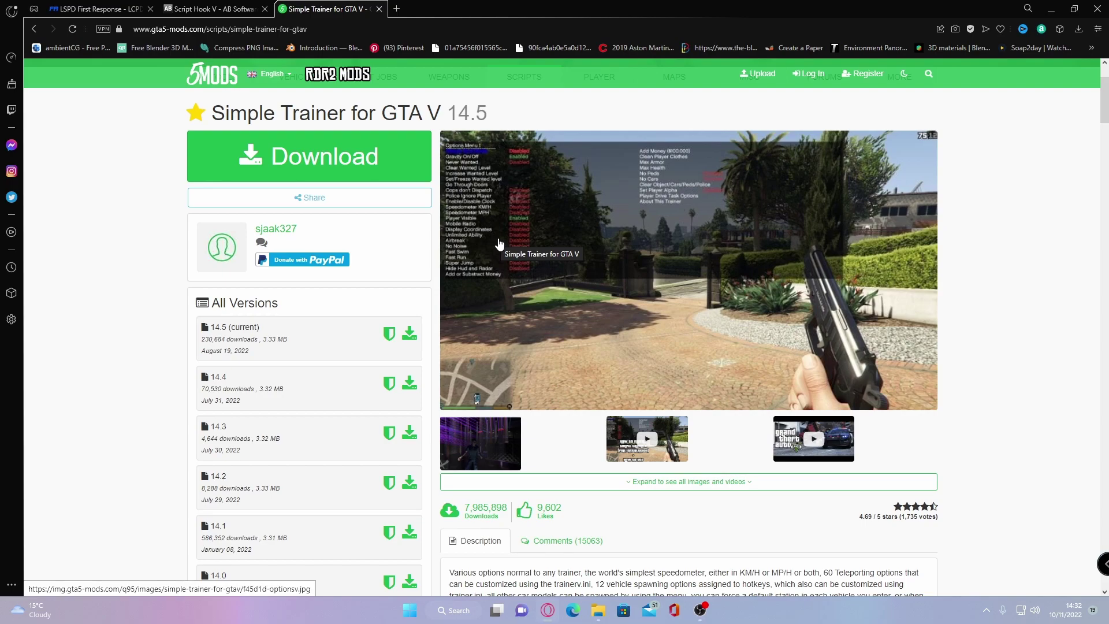
{"action": "scroll", "coordinate": [606, 284], "scroll_direction": "down", "scroll_amount": 7}
{"action": "scroll", "coordinate": [606, 284], "scroll_direction": "up", "scroll_amount": 7}
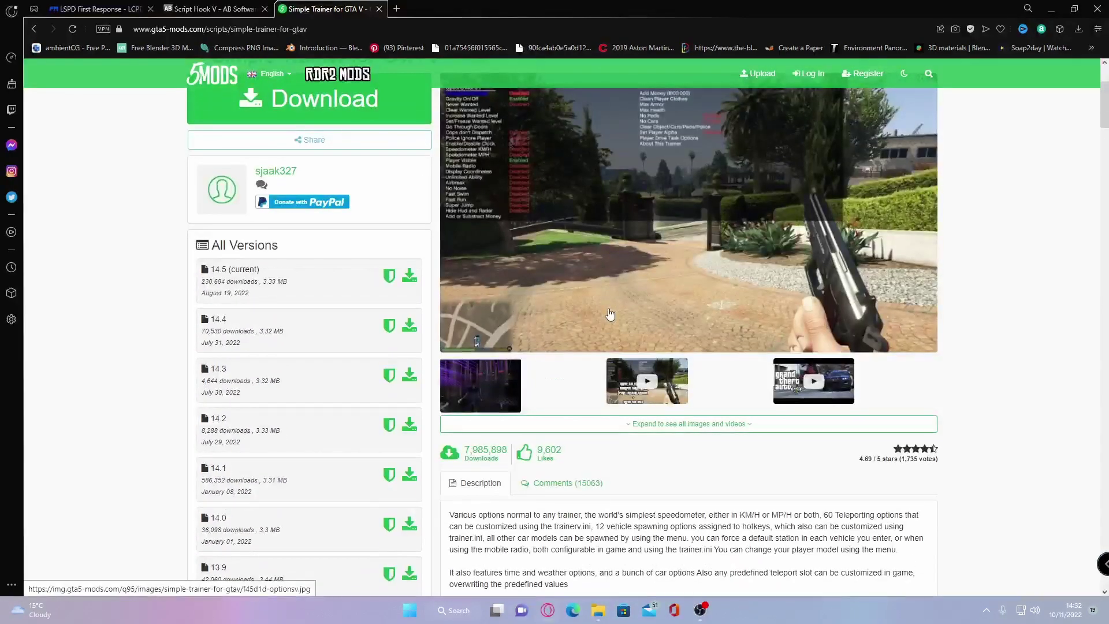
{"action": "left_click", "coordinate": [560, 261]}
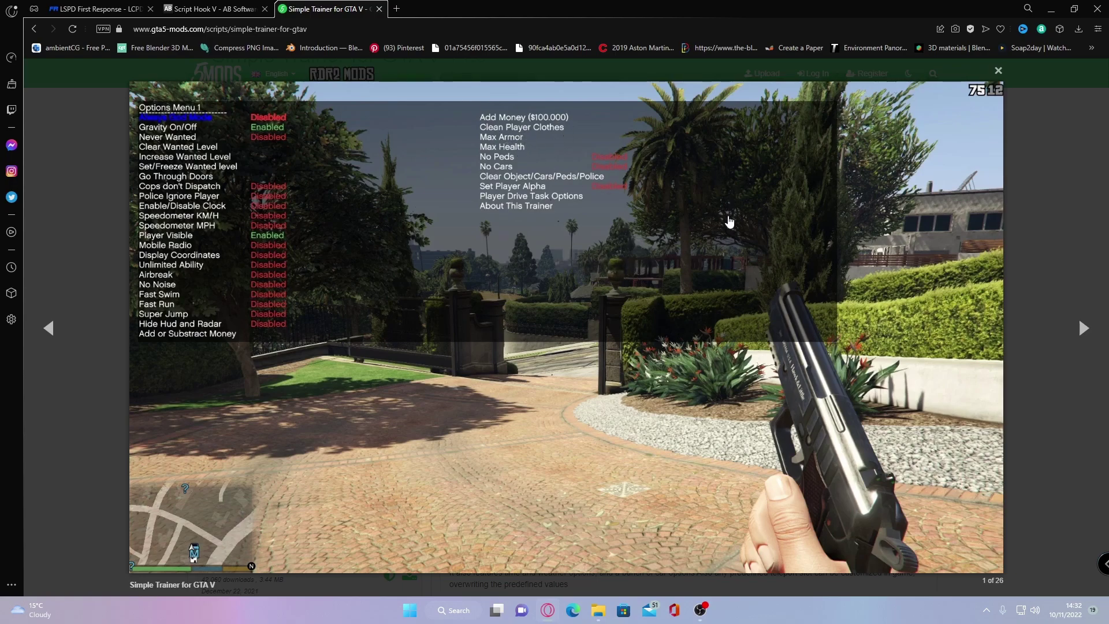
{"action": "left_click", "coordinate": [998, 69]}
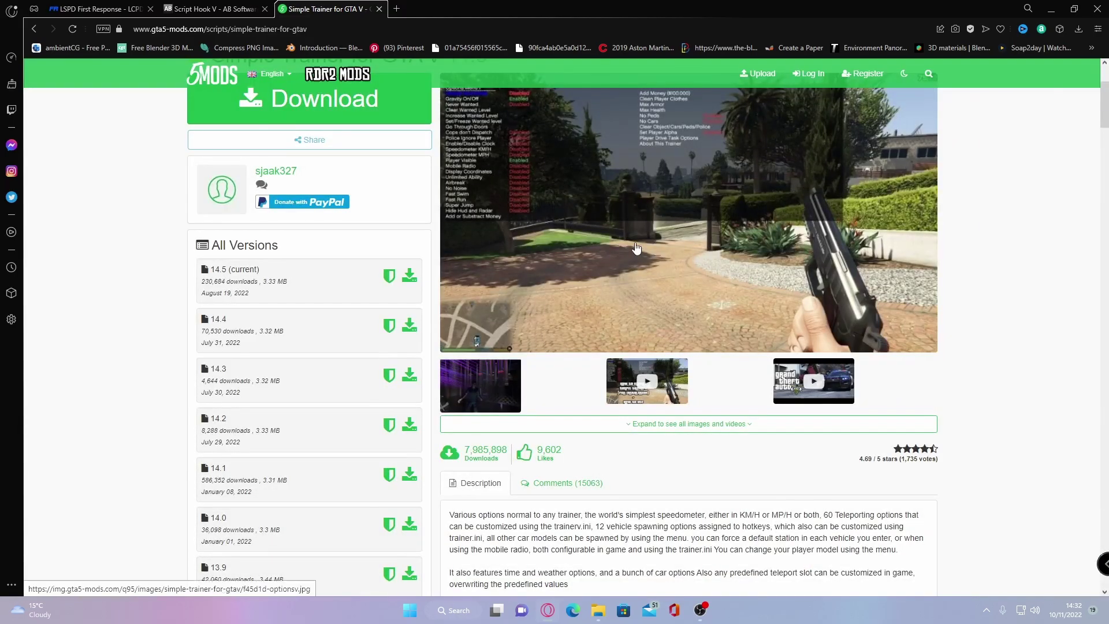
{"action": "scroll", "coordinate": [641, 245], "scroll_direction": "down", "scroll_amount": 3}
{"action": "scroll", "coordinate": [647, 243], "scroll_direction": "up", "scroll_amount": 6}
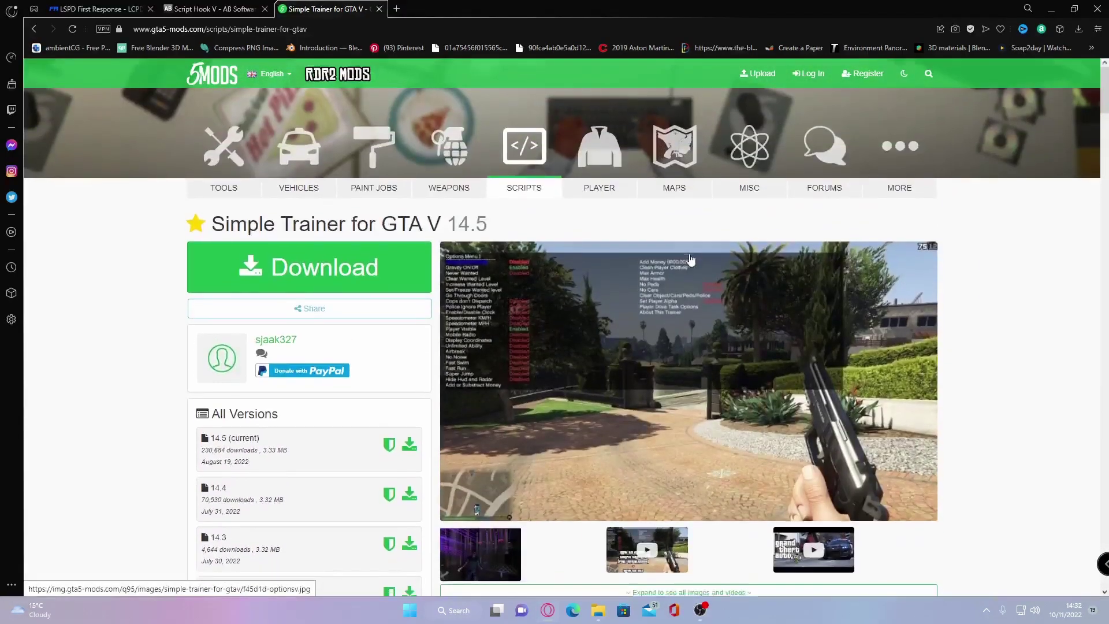
{"action": "scroll", "coordinate": [691, 260], "scroll_direction": "down", "scroll_amount": 2}
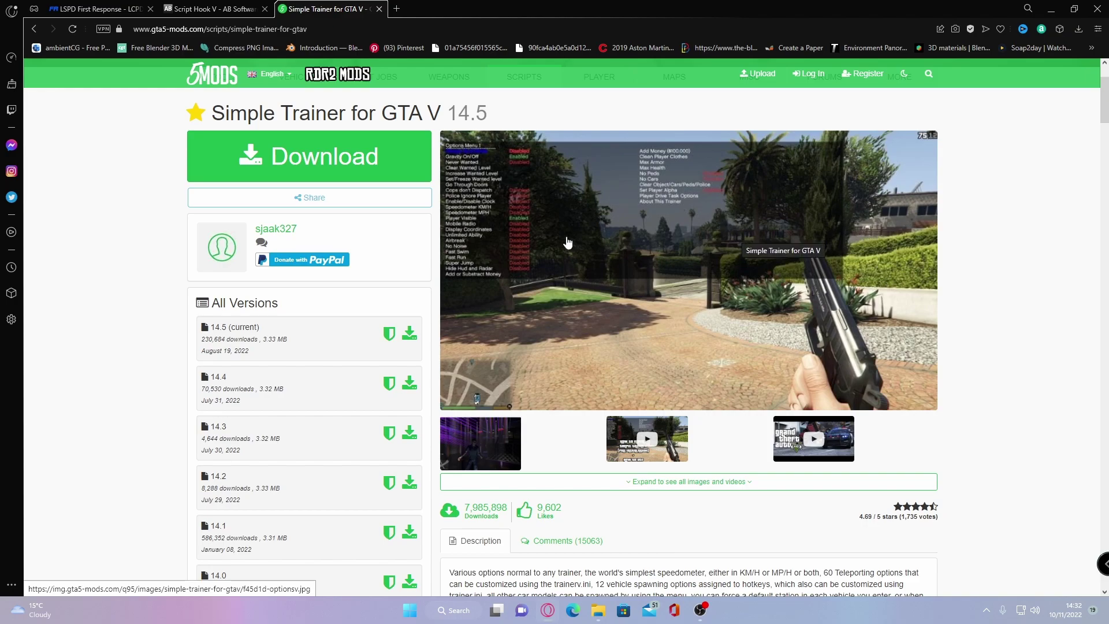
Download Simple Trainer for GTA V 14.5 and open the aaff8b-TrainerV.rar archive
{"action": "scroll", "coordinate": [568, 243], "scroll_direction": "up", "scroll_amount": 2}
{"action": "left_click", "coordinate": [295, 284]}
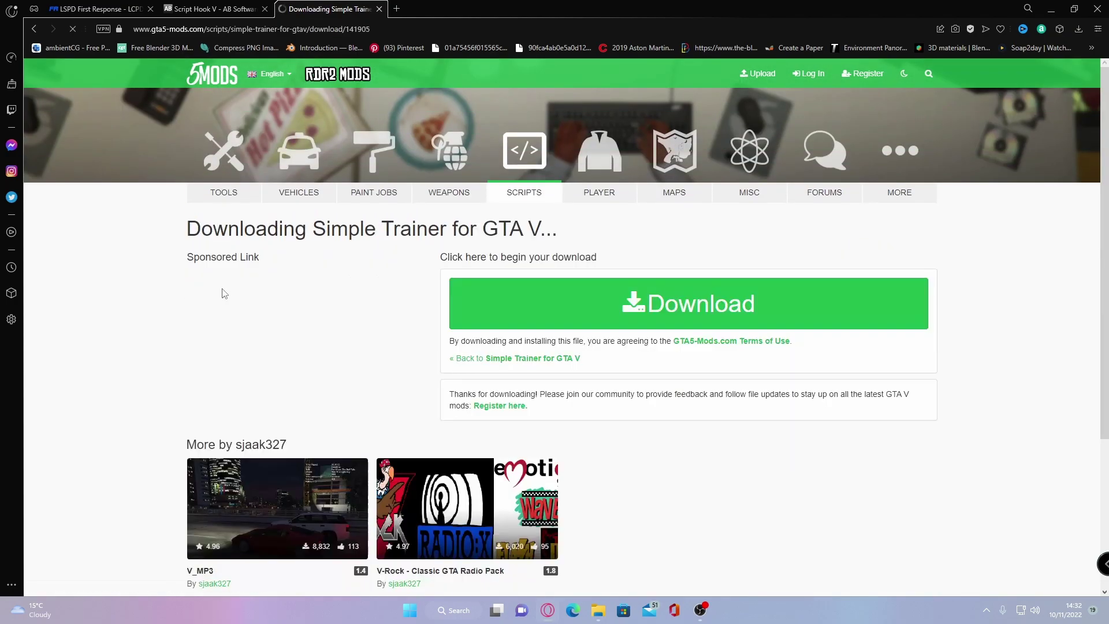
{"action": "left_click", "coordinate": [653, 326]}
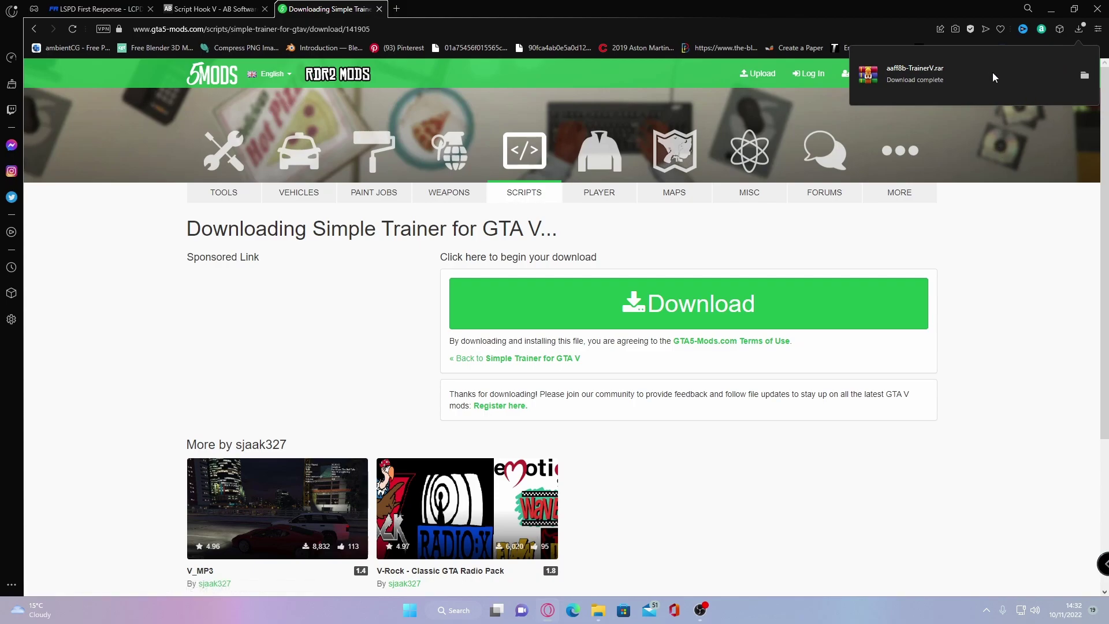
{"action": "left_click", "coordinate": [993, 77]}
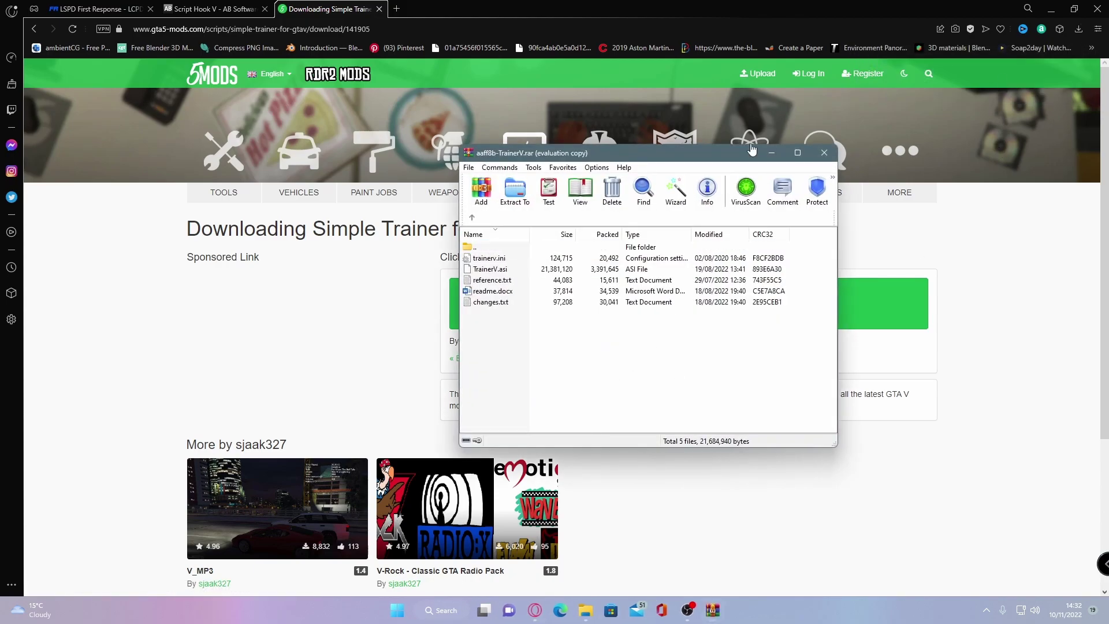
Place the TrainerV archive beside the Grand Theft Auto V folder window and extract trainerv.ini and TrainerV.asi into that folder
{"action": "left_click", "coordinate": [1050, 9]}
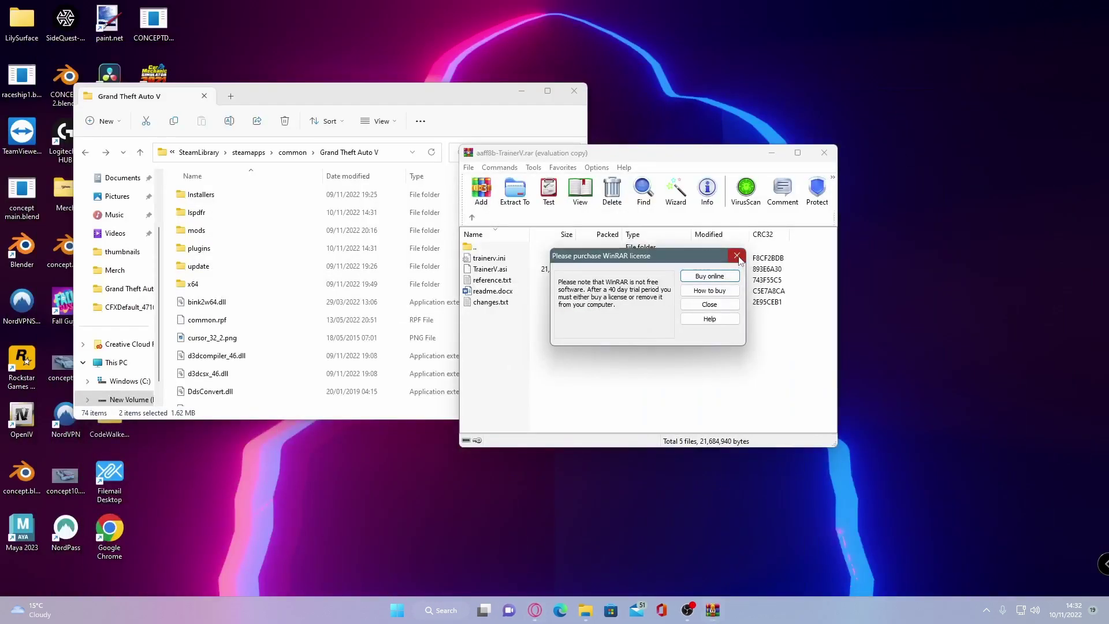
{"action": "left_click", "coordinate": [737, 255]}
{"action": "left_click_drag", "start_coordinate": [601, 152], "coordinate": [800, 131]}
{"action": "left_click", "coordinate": [693, 249]}
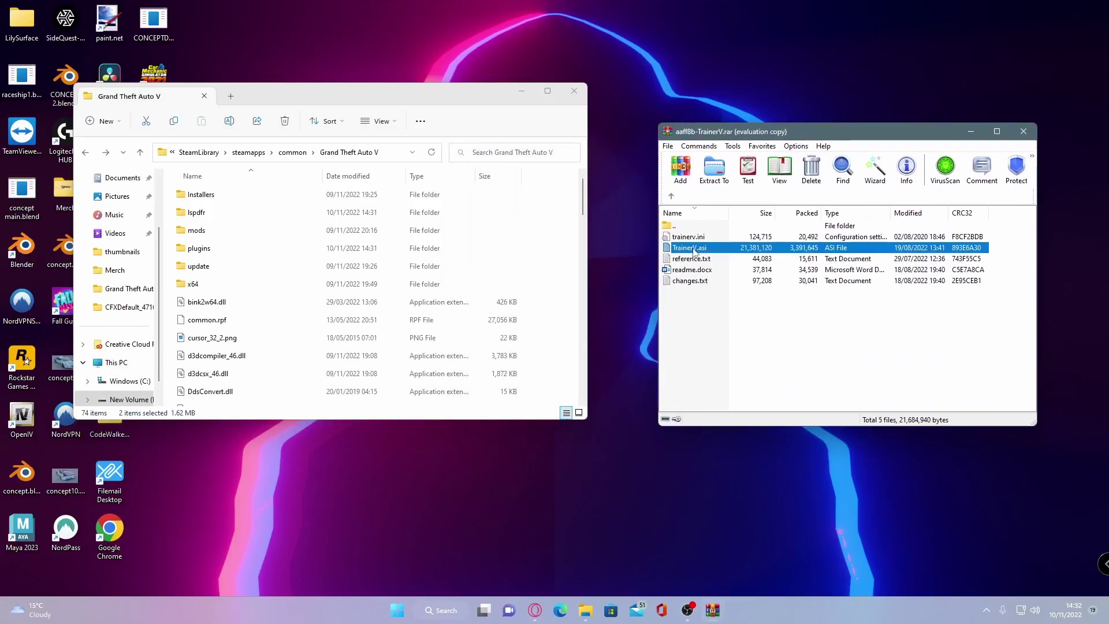
{"action": "left_click", "coordinate": [690, 238], "text": "ctrl"}
{"action": "left_click_drag", "start_coordinate": [784, 240], "coordinate": [566, 264]}
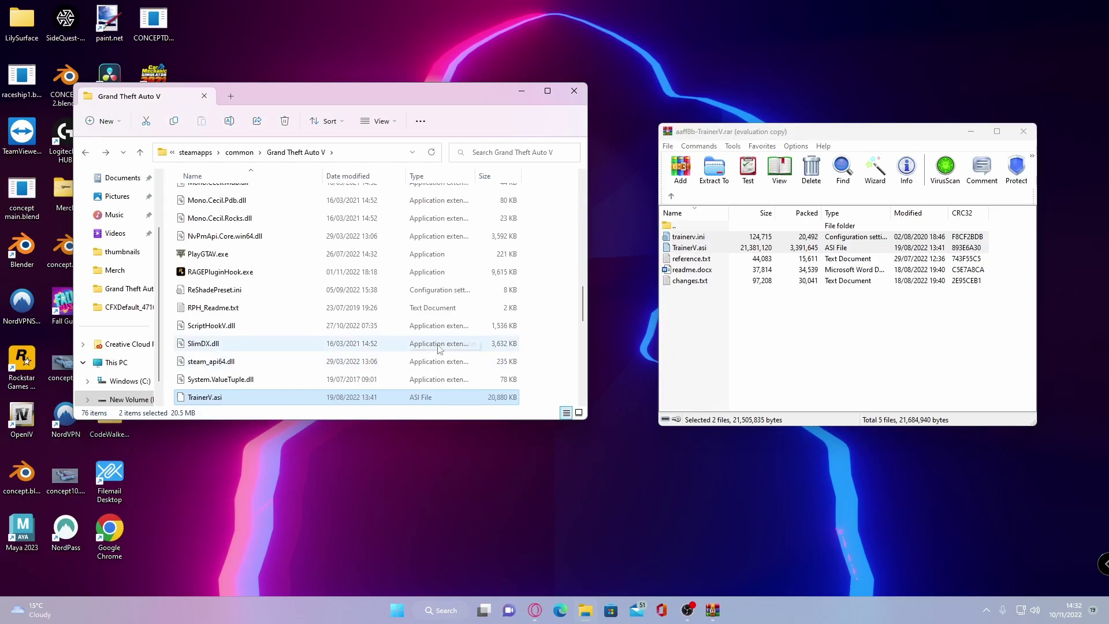
Find trainerv.ini in the Grand Theft Auto V folder and open it with Notepad++
{"action": "scroll", "coordinate": [440, 346], "scroll_direction": "down", "scroll_amount": 2}
{"action": "left_click", "coordinate": [575, 319]}
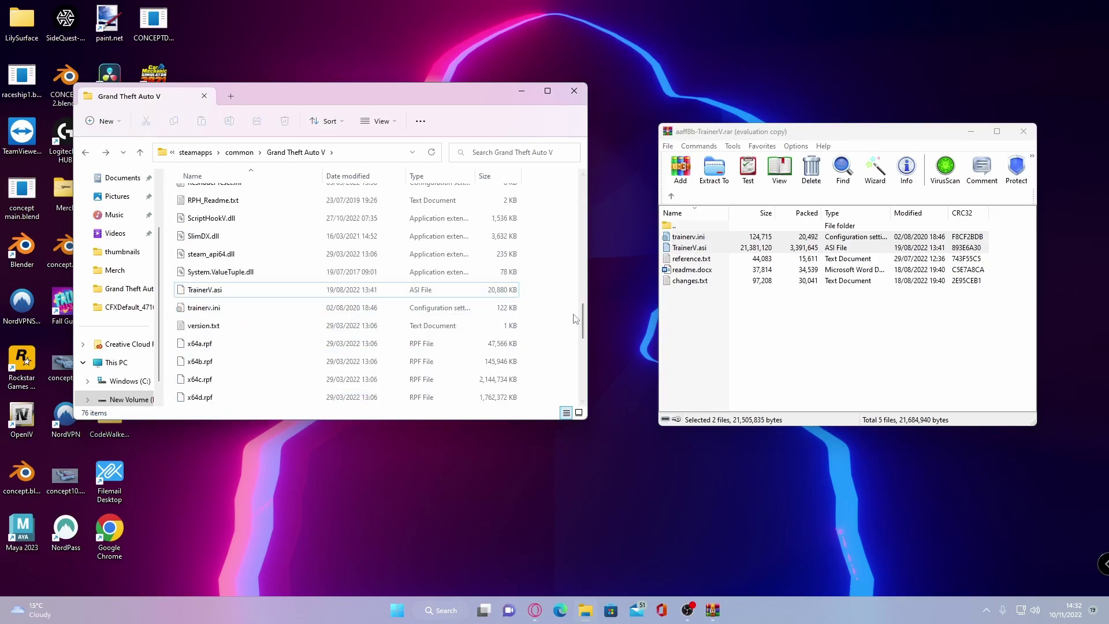
{"action": "left_click", "coordinate": [441, 311]}
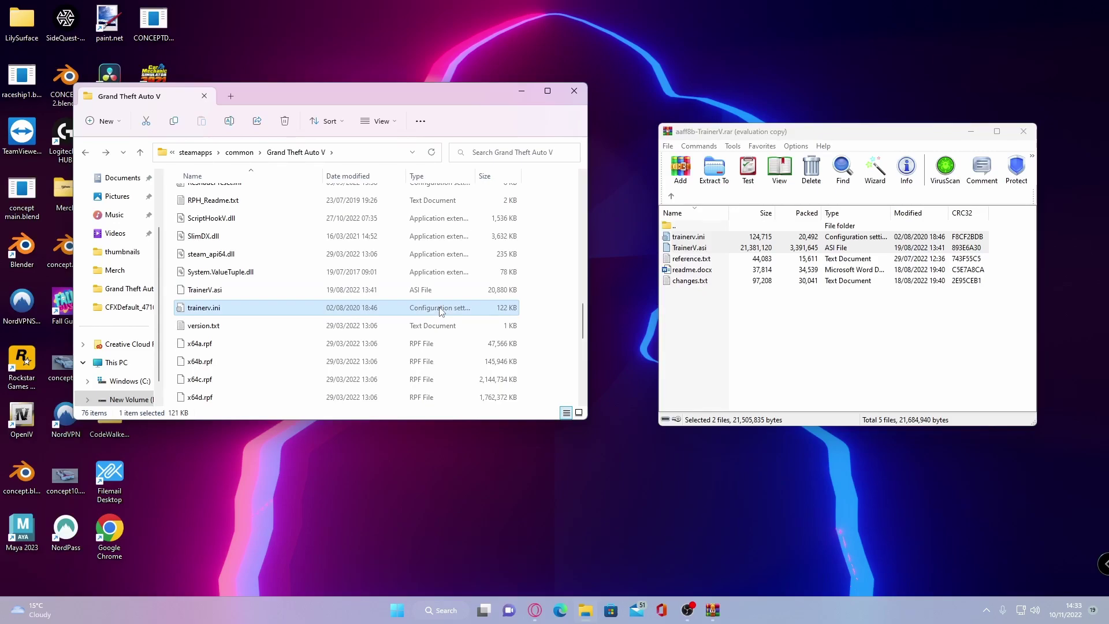
{"action": "right_click", "coordinate": [441, 311]}
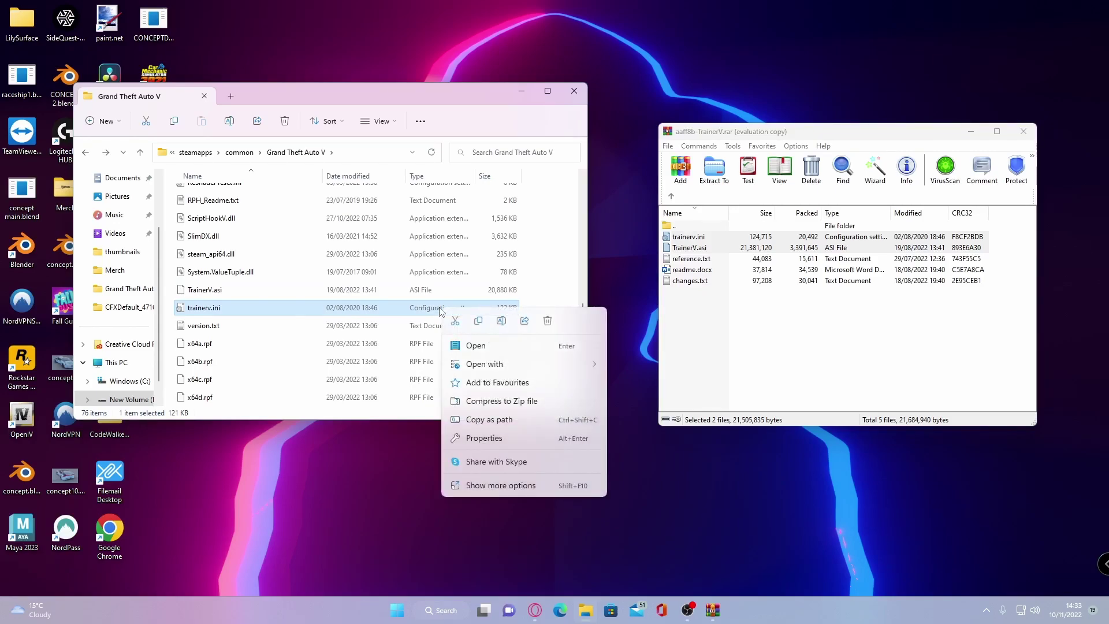
{"action": "mouse_move", "coordinate": [472, 364]}
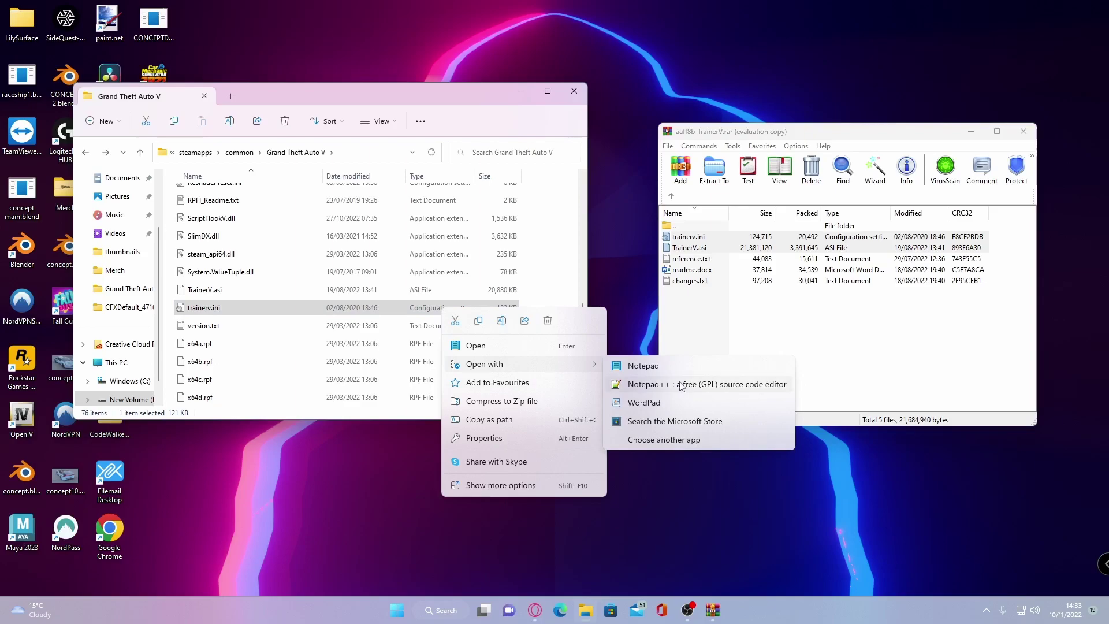
{"action": "left_click", "coordinate": [729, 387]}
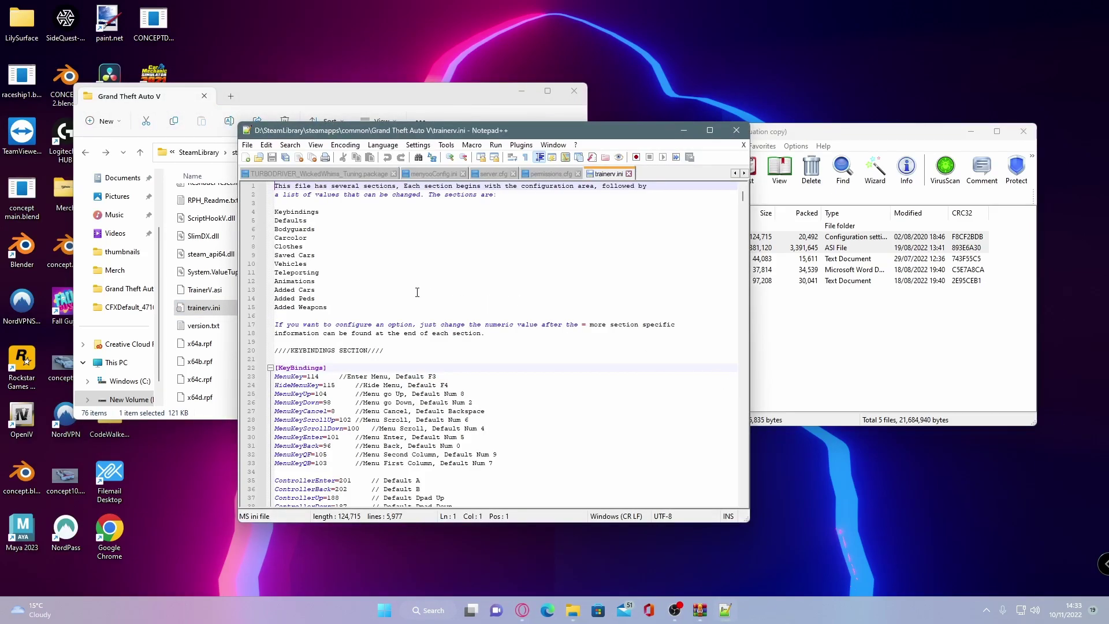
Examine the menu key codes and their default keys in the KeyBindings section of trainerv.ini
{"action": "scroll", "coordinate": [416, 293], "scroll_direction": "down", "scroll_amount": 3}
{"action": "scroll", "coordinate": [475, 328], "scroll_direction": "up", "scroll_amount": 3}
{"action": "left_click_drag", "start_coordinate": [373, 134], "coordinate": [553, 118]}
{"action": "scroll", "coordinate": [513, 378], "scroll_direction": "down", "scroll_amount": 3}
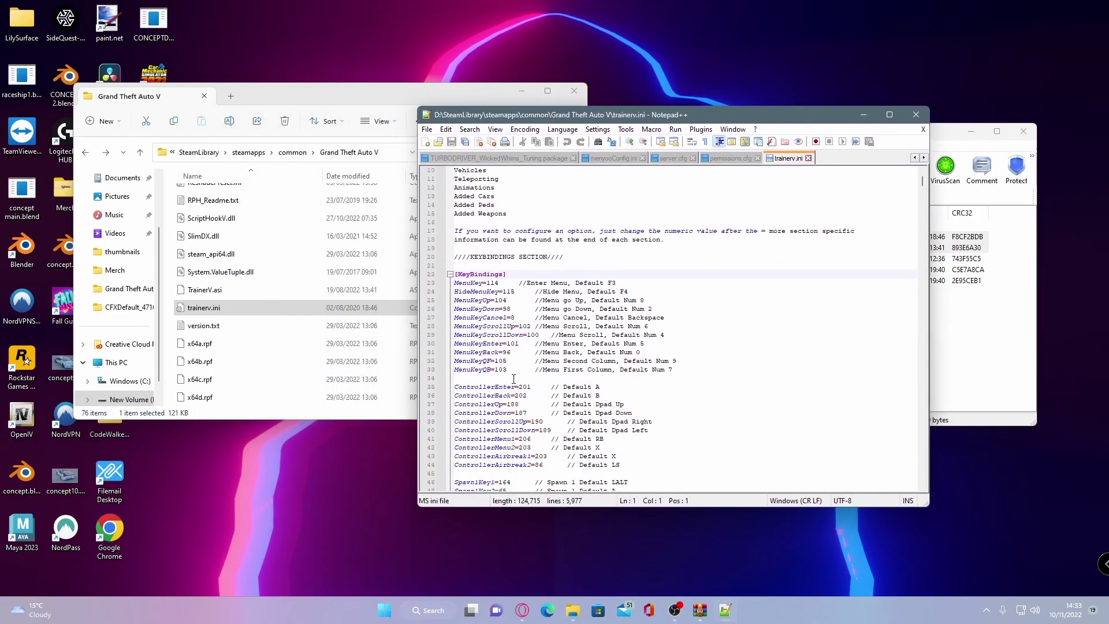
{"action": "left_click", "coordinate": [485, 283]}
{"action": "left_click", "coordinate": [504, 284]}
{"action": "left_click", "coordinate": [502, 352]}
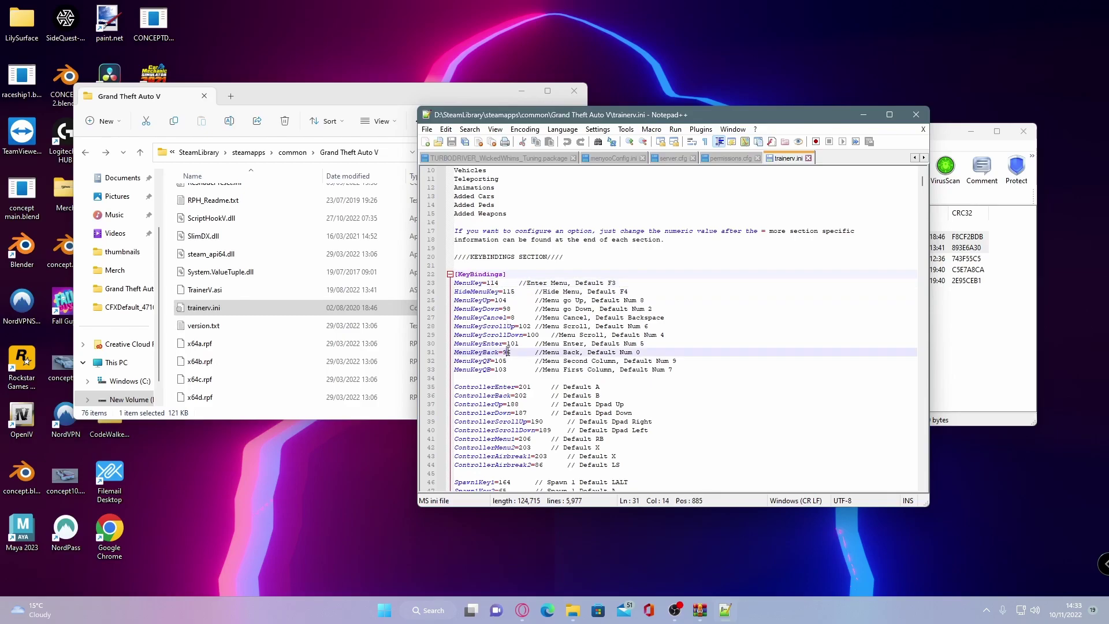
{"action": "scroll", "coordinate": [535, 327], "scroll_direction": "down", "scroll_amount": 1}
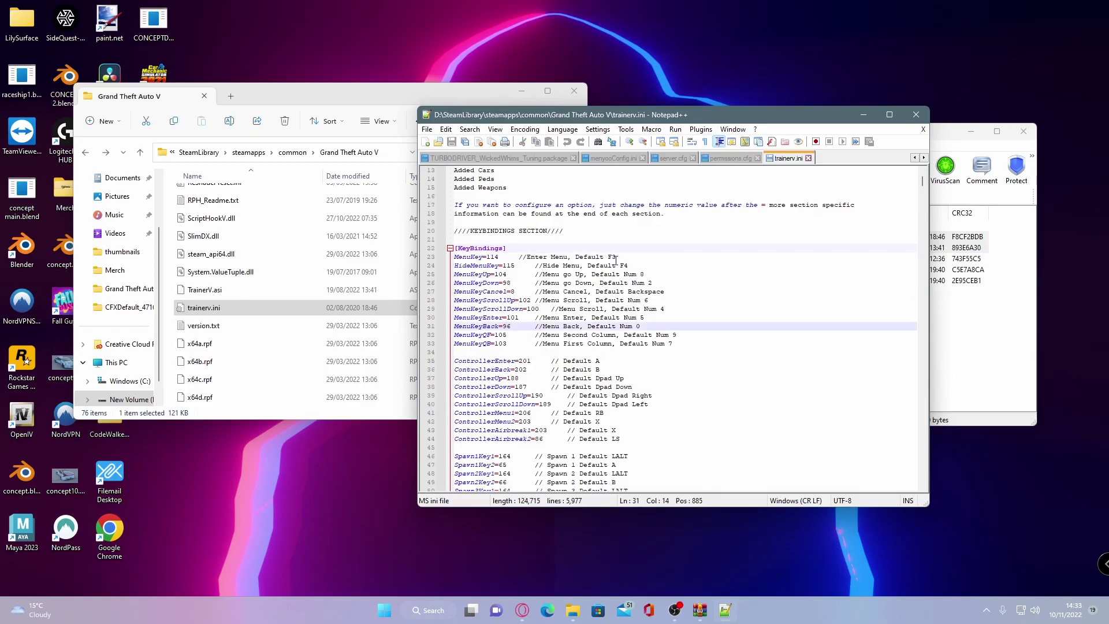
{"action": "scroll", "coordinate": [588, 262], "scroll_direction": "up", "scroll_amount": 1}
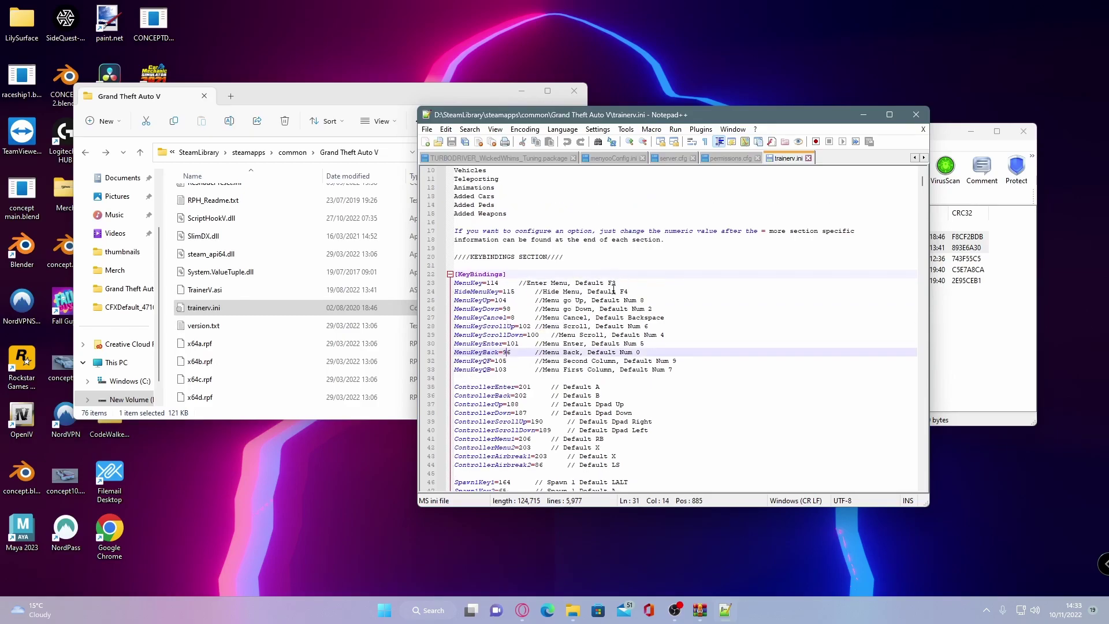
{"action": "left_click", "coordinate": [493, 283]}
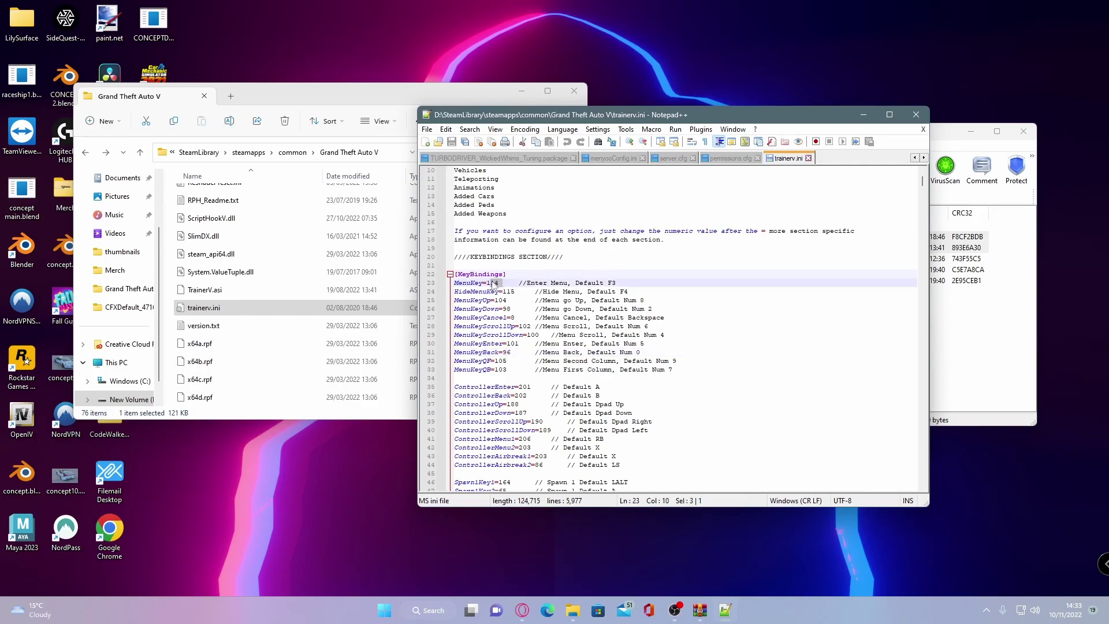
{"action": "left_click", "coordinate": [674, 318]}
{"action": "scroll", "coordinate": [701, 332], "scroll_direction": "up", "scroll_amount": 3}
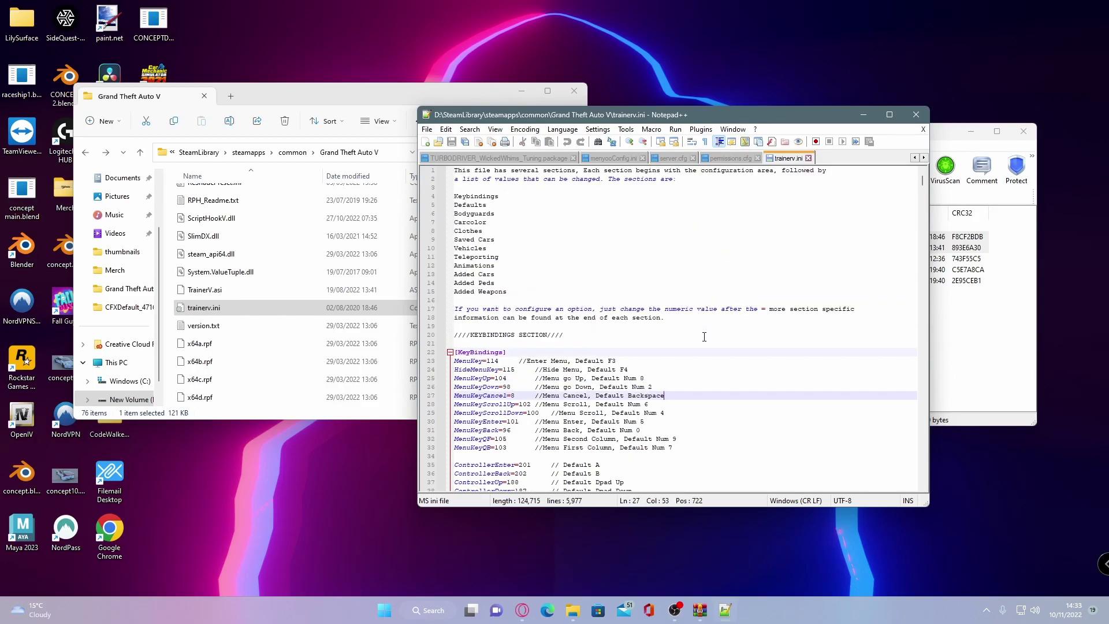
{"action": "scroll", "coordinate": [572, 314], "scroll_direction": "down", "scroll_amount": 3}
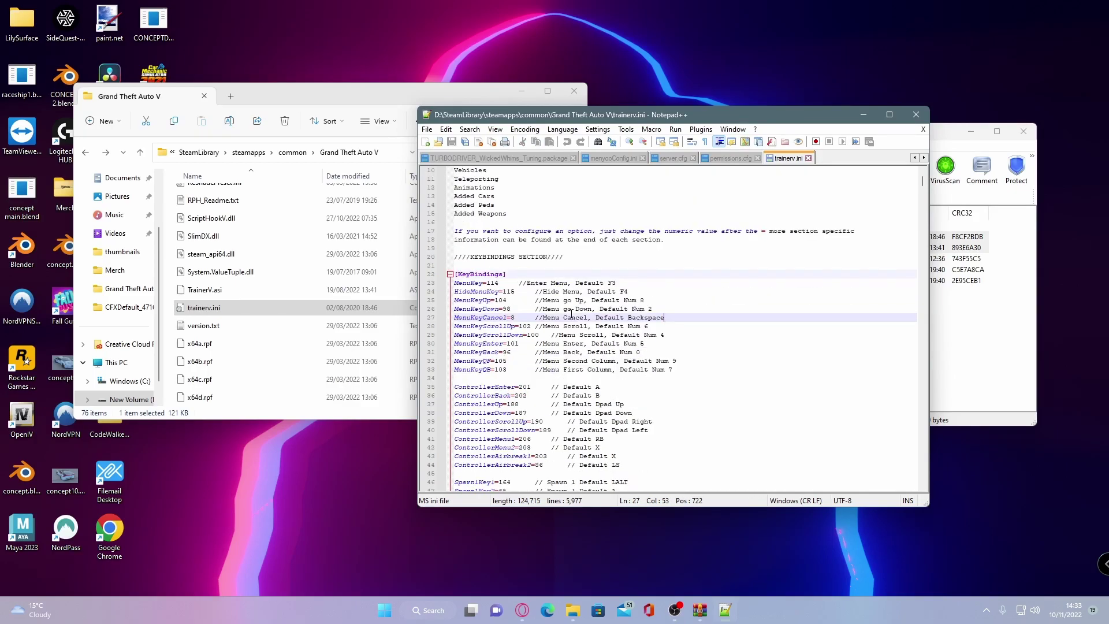
{"action": "left_click_drag", "start_coordinate": [508, 283], "coordinate": [497, 283]}
Read through the remaining trainer key bindings and the keycode explanation in trainerv.ini, and close Notepad++
{"action": "scroll", "coordinate": [656, 316], "scroll_direction": "down", "scroll_amount": 3}
{"action": "left_click", "coordinate": [502, 247]}
{"action": "scroll", "coordinate": [533, 227], "scroll_direction": "down", "scroll_amount": 2}
{"action": "scroll", "coordinate": [504, 290], "scroll_direction": "down", "scroll_amount": 20}
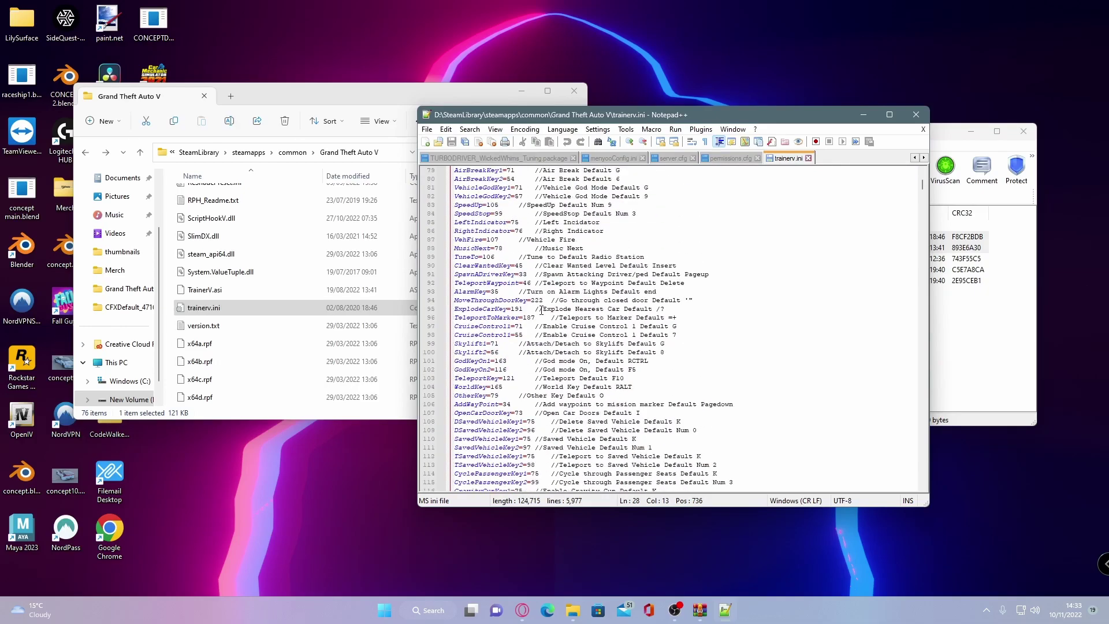
{"action": "scroll", "coordinate": [541, 310], "scroll_direction": "down", "scroll_amount": 2}
{"action": "left_click", "coordinate": [552, 352]}
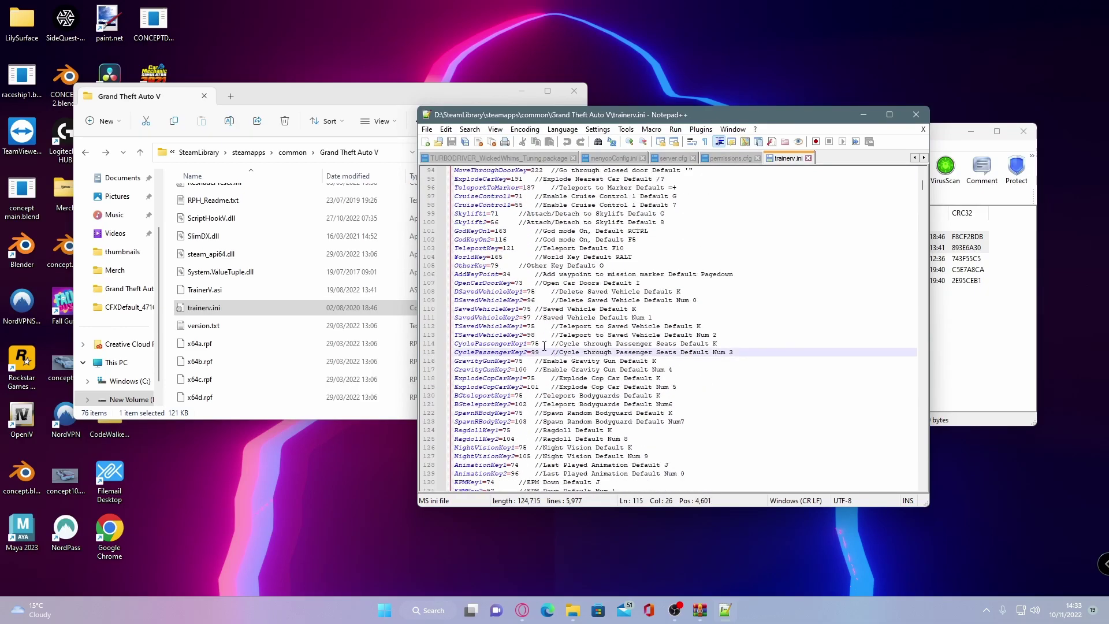
{"action": "scroll", "coordinate": [543, 348], "scroll_direction": "down", "scroll_amount": 9}
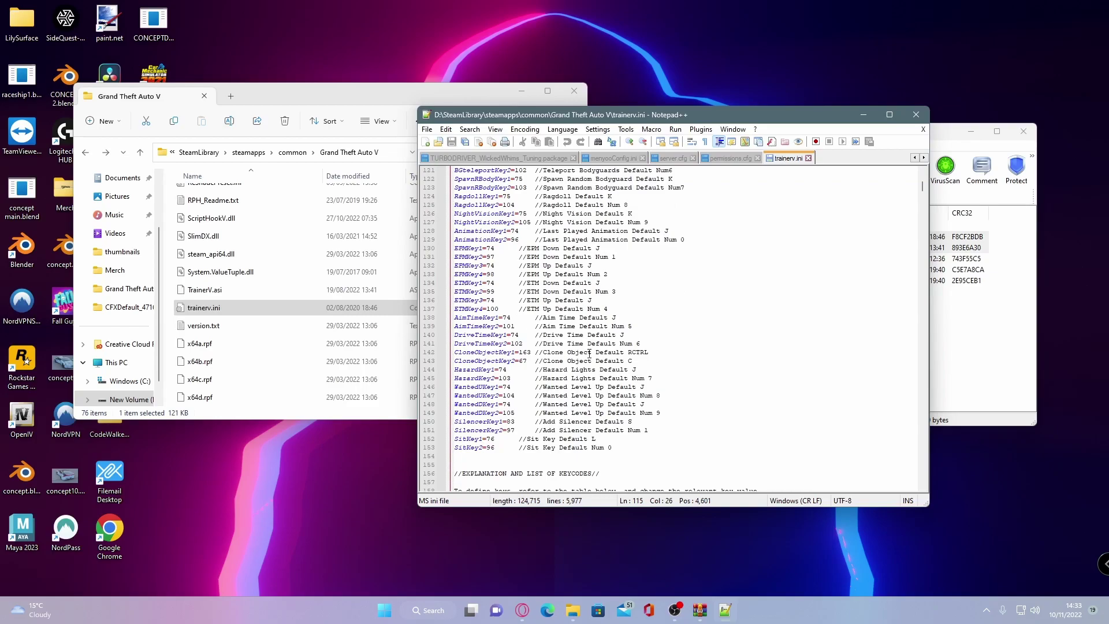
{"action": "scroll", "coordinate": [589, 354], "scroll_direction": "up", "scroll_amount": 5}
{"action": "scroll", "coordinate": [518, 337], "scroll_direction": "down", "scroll_amount": 13}
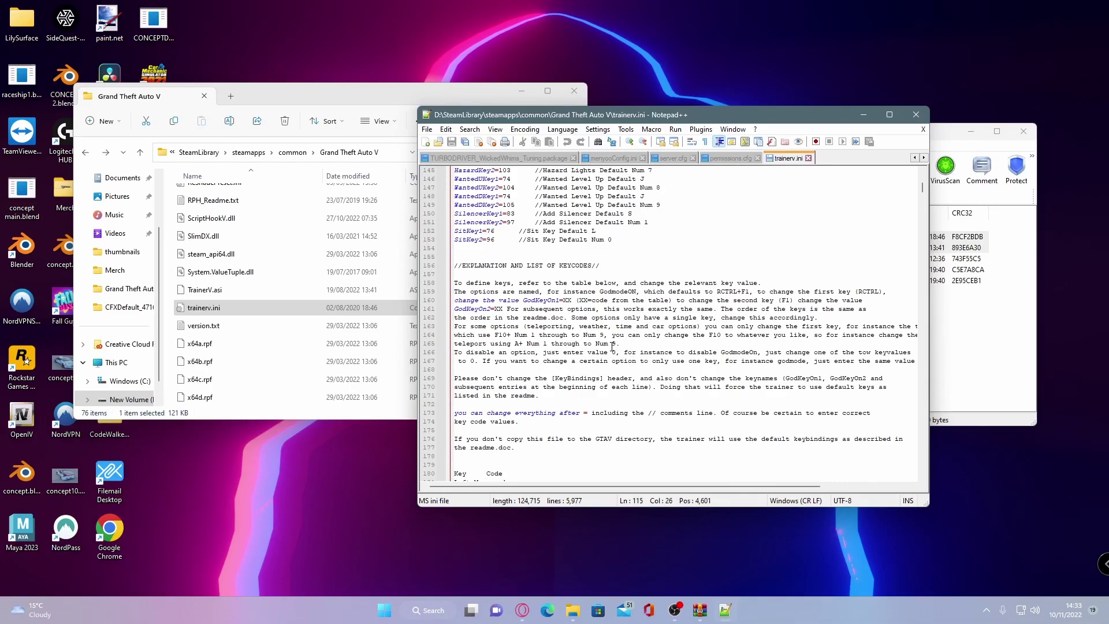
{"action": "scroll", "coordinate": [612, 347], "scroll_direction": "up", "scroll_amount": 12}
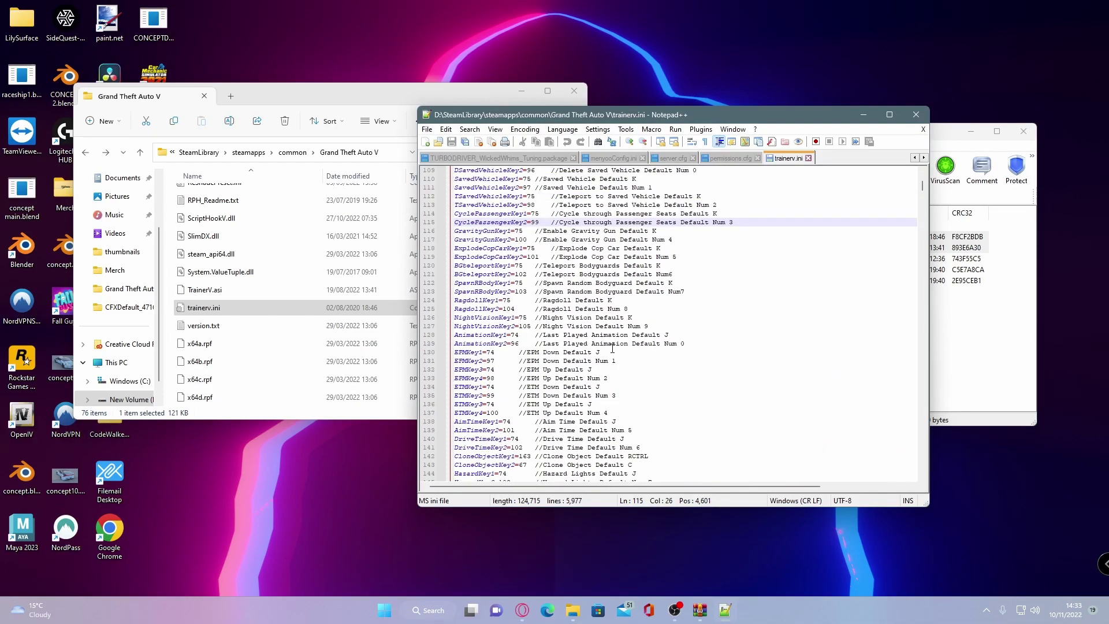
{"action": "left_click", "coordinate": [915, 116]}
Find lspdfr.ini in the lspdfr subfolder of the Grand Theft Auto V folder and open it with Notepad++
{"action": "scroll", "coordinate": [378, 353], "scroll_direction": "up", "scroll_amount": 10}
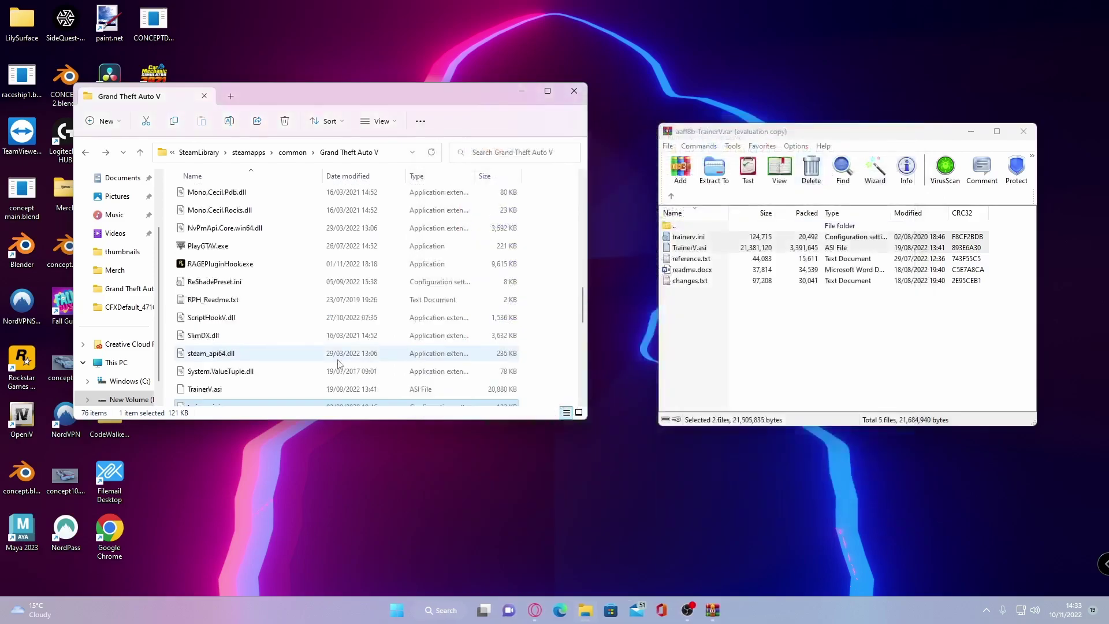
{"action": "scroll", "coordinate": [370, 341], "scroll_direction": "up", "scroll_amount": 4}
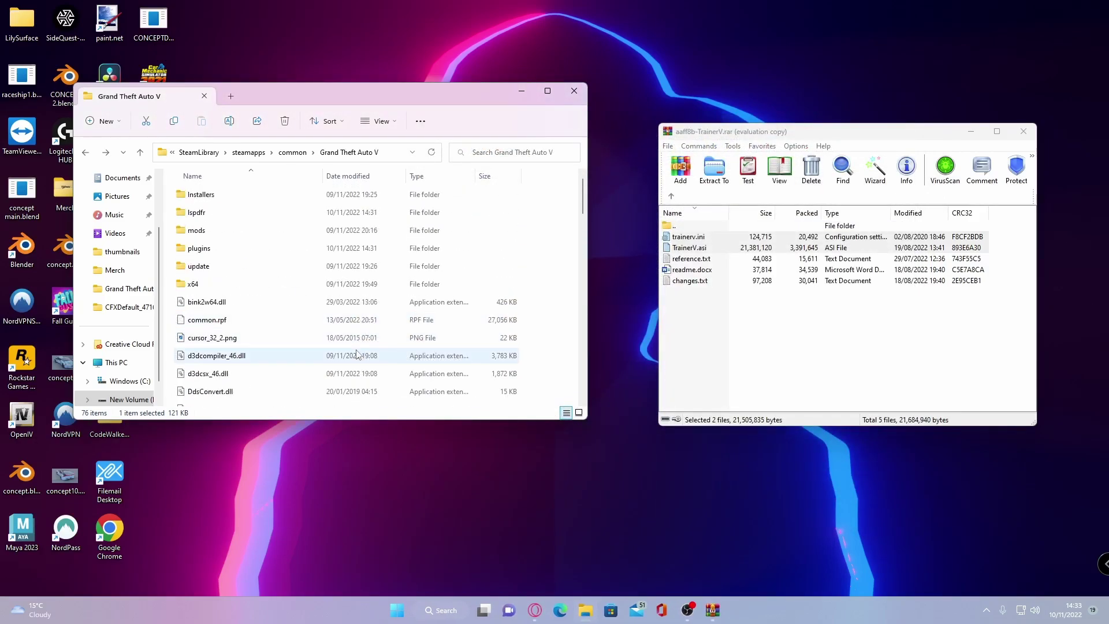
{"action": "double_click", "coordinate": [197, 212]}
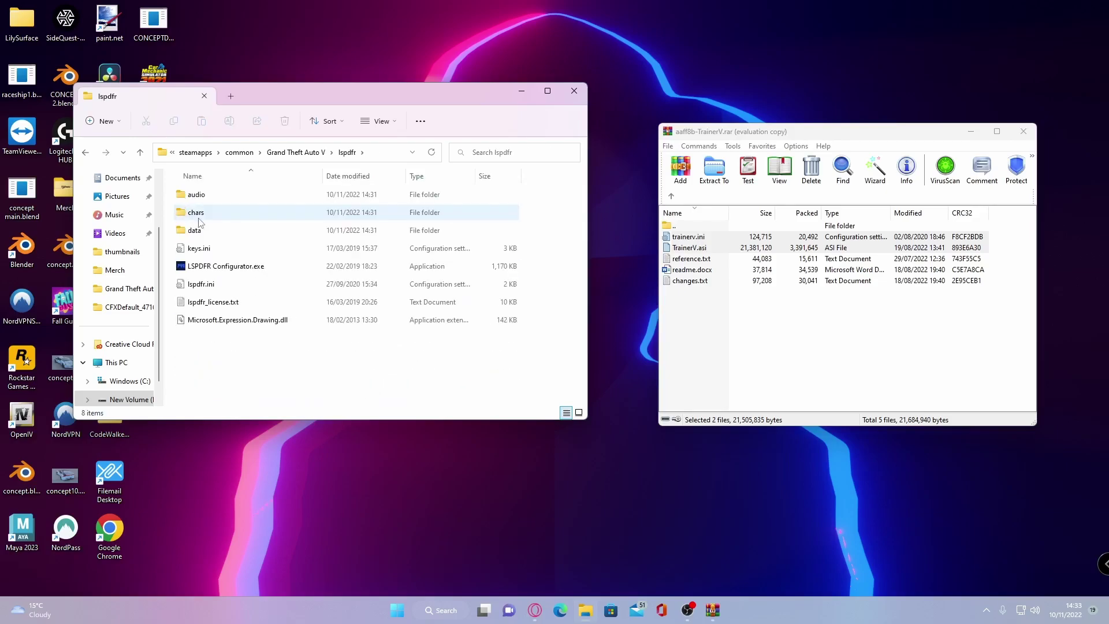
{"action": "right_click", "coordinate": [199, 288]}
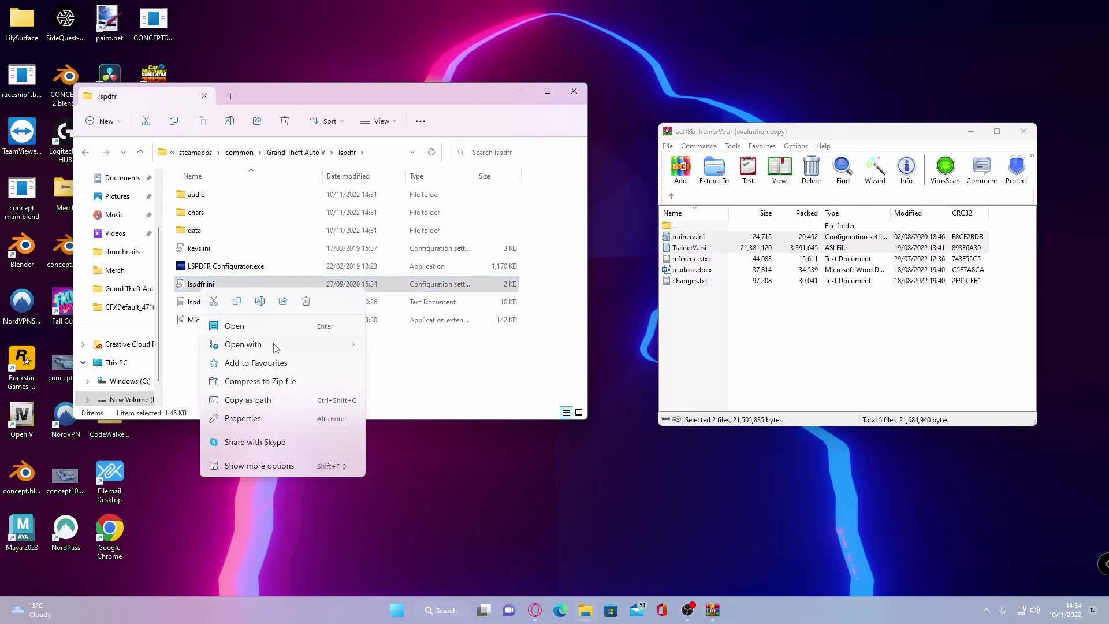
{"action": "mouse_move", "coordinate": [275, 347]}
{"action": "left_click", "coordinate": [439, 360]}
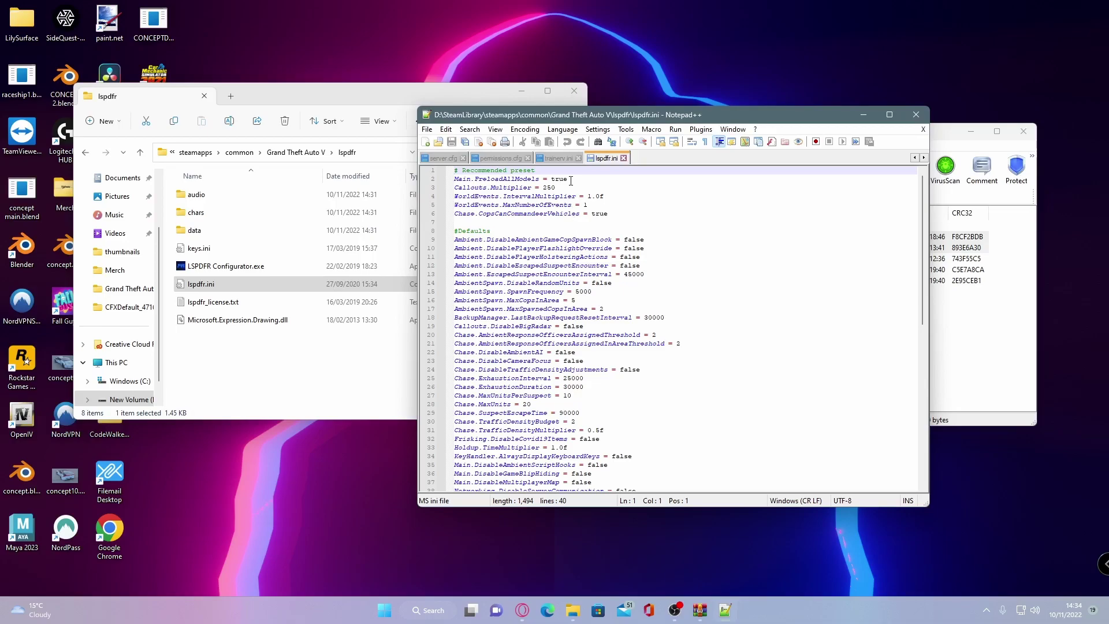
Set Main.PreloadAllModels to false in the recommended preset section of lspdfr.ini
{"action": "left_click_drag", "start_coordinate": [571, 180], "coordinate": [552, 179]}
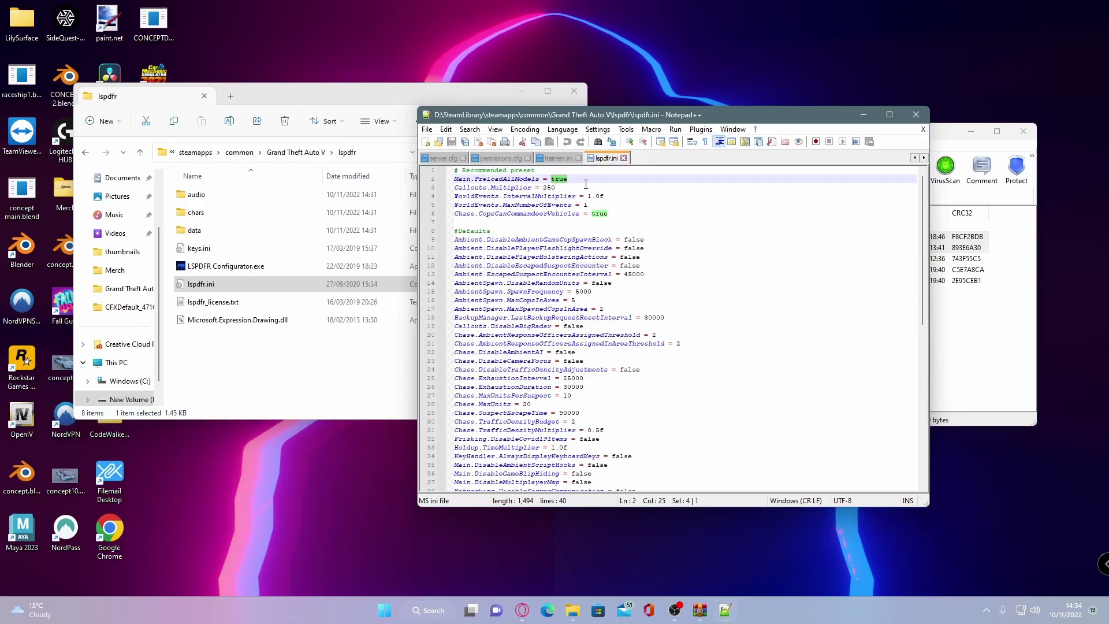
{"action": "key", "text": "BackSpace"}
{"action": "type", "text": "false"}
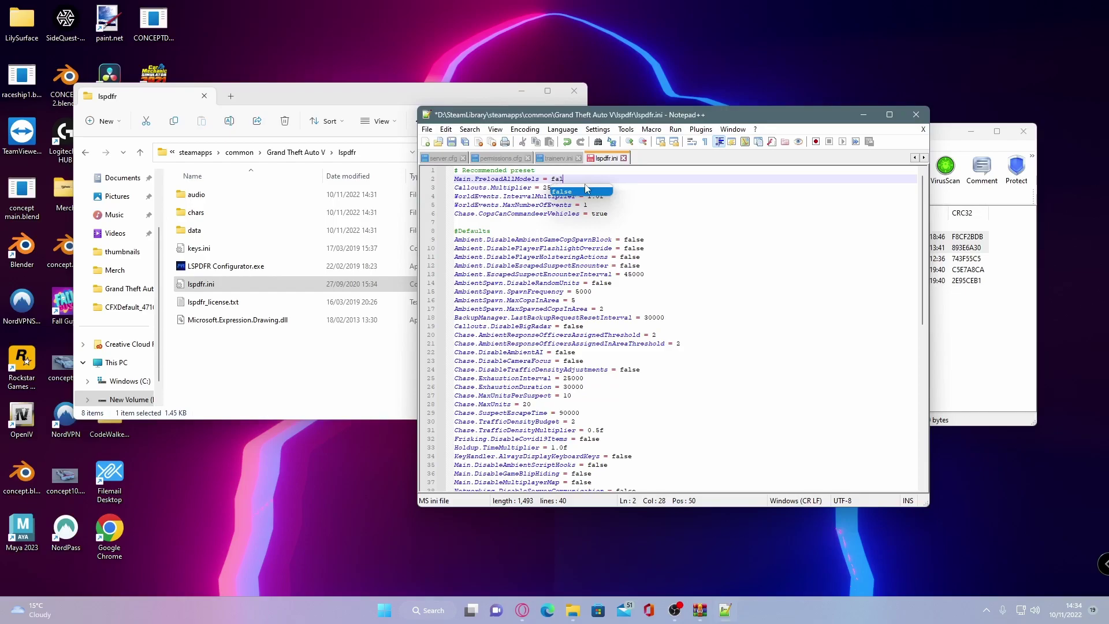
{"action": "left_click", "coordinate": [499, 206]}
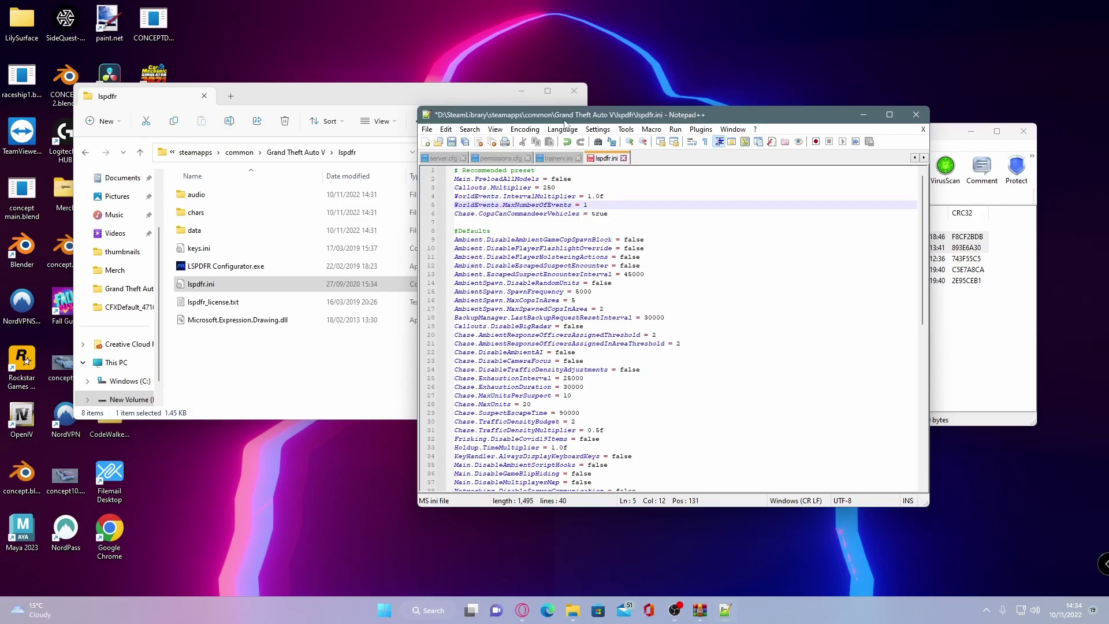
Set Chase.CopsCanCommandeerVehicles to false in lspdfr.ini, then save the file and close Notepad++
{"action": "left_click_drag", "start_coordinate": [566, 118], "coordinate": [419, 146]}
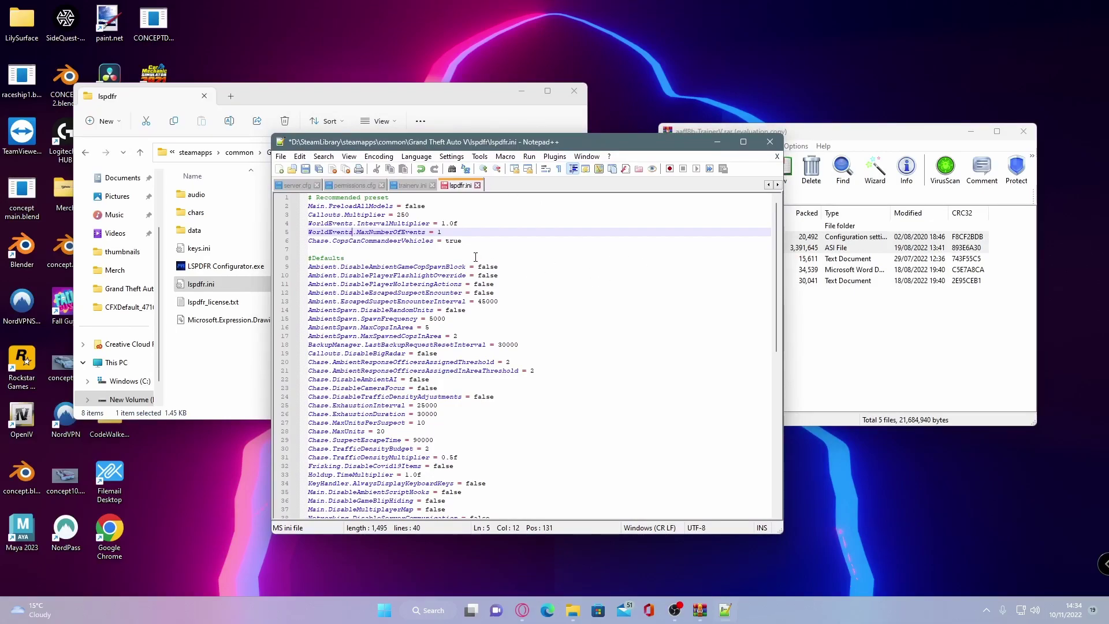
{"action": "double_click", "coordinate": [453, 241]}
{"action": "type", "text": "fa"}
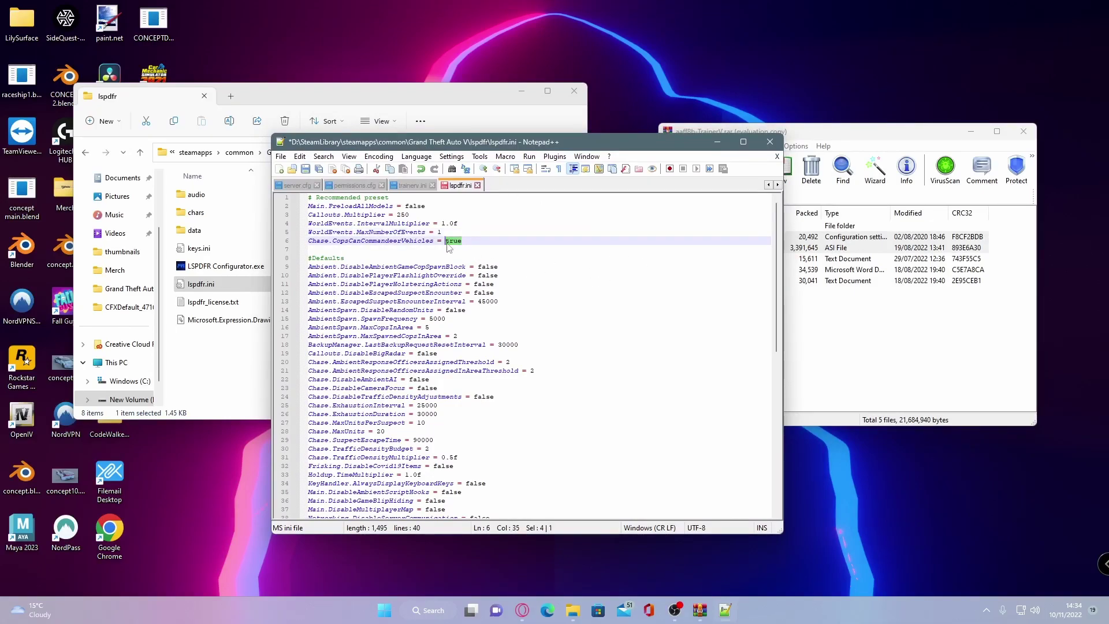
{"action": "type", "text": "lse"}
{"action": "left_click", "coordinate": [441, 275]}
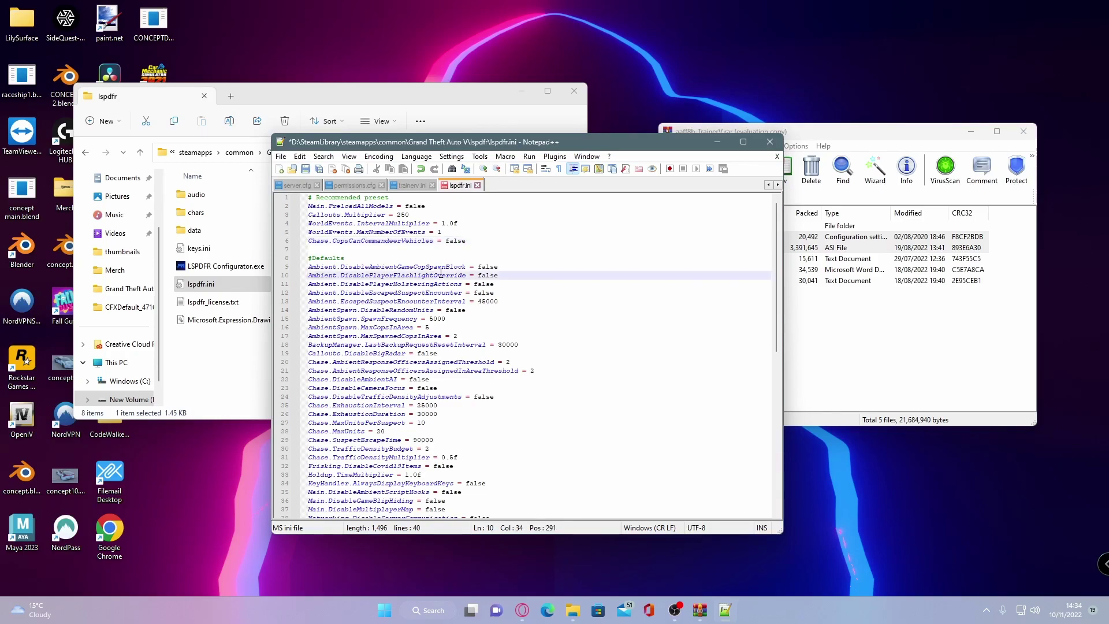
{"action": "left_click", "coordinate": [308, 171]}
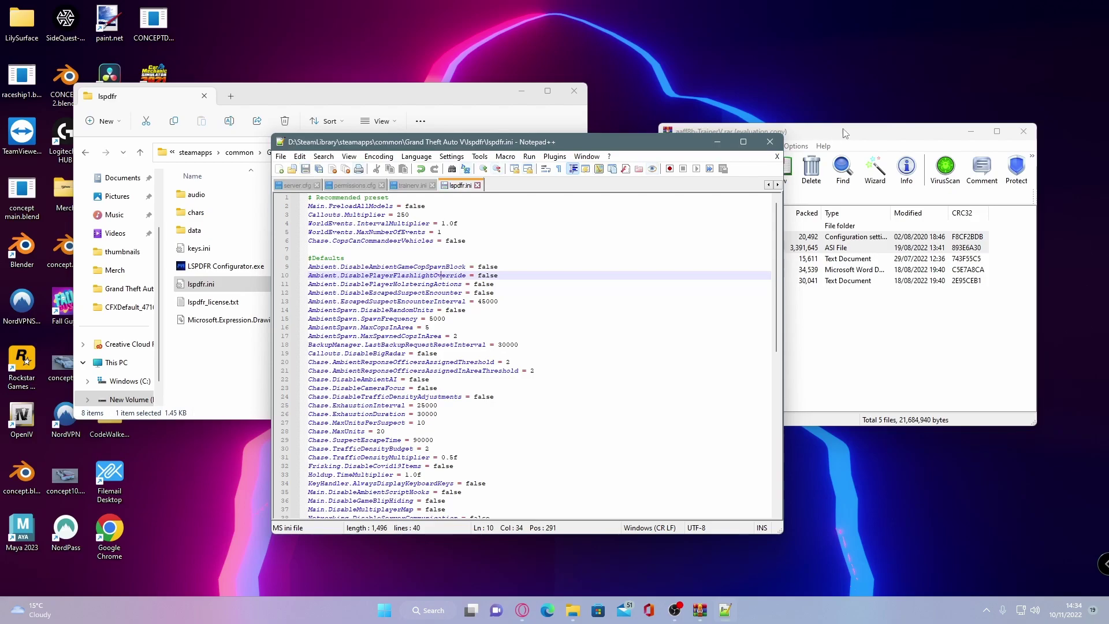
{"action": "left_click", "coordinate": [770, 142]}
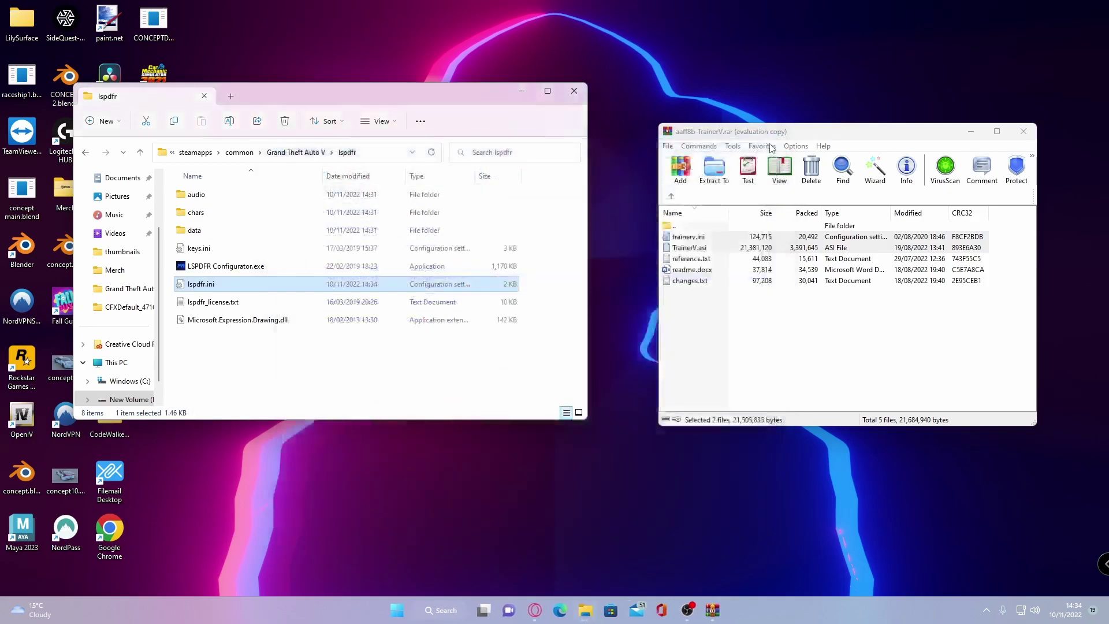
Close the TrainerV archive and return from the lspdfr subfolder to the main Grand Theft Auto V folder
{"action": "left_click_drag", "start_coordinate": [755, 139], "coordinate": [566, 144]}
{"action": "left_click", "coordinate": [834, 134]}
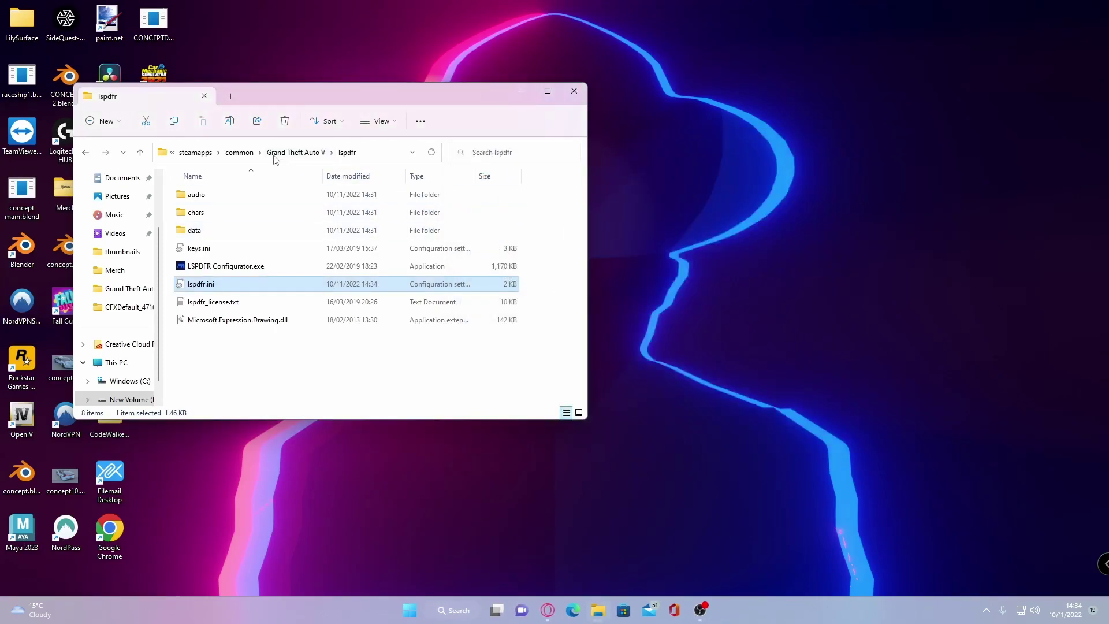
{"action": "left_click", "coordinate": [296, 152]}
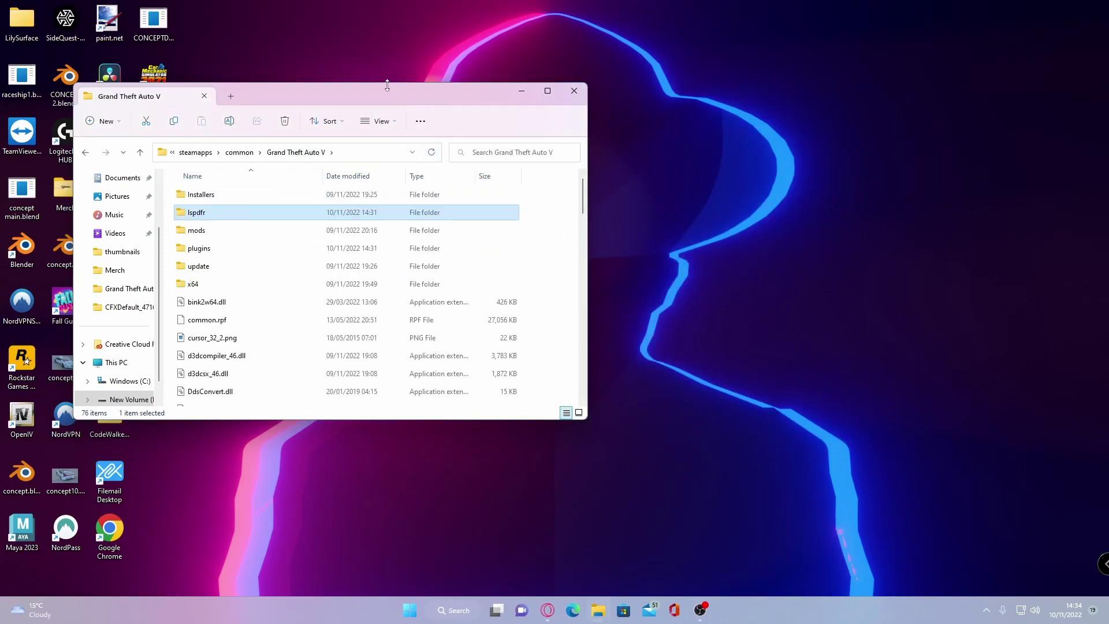
{"action": "left_click_drag", "start_coordinate": [378, 99], "coordinate": [637, 103]}
Launch RAGEPluginHook.exe from the Grand Theft Auto V folder and accept its disclaimer
{"action": "scroll", "coordinate": [548, 334], "scroll_direction": "down", "scroll_amount": 7}
{"action": "scroll", "coordinate": [548, 334], "scroll_direction": "down", "scroll_amount": 4}
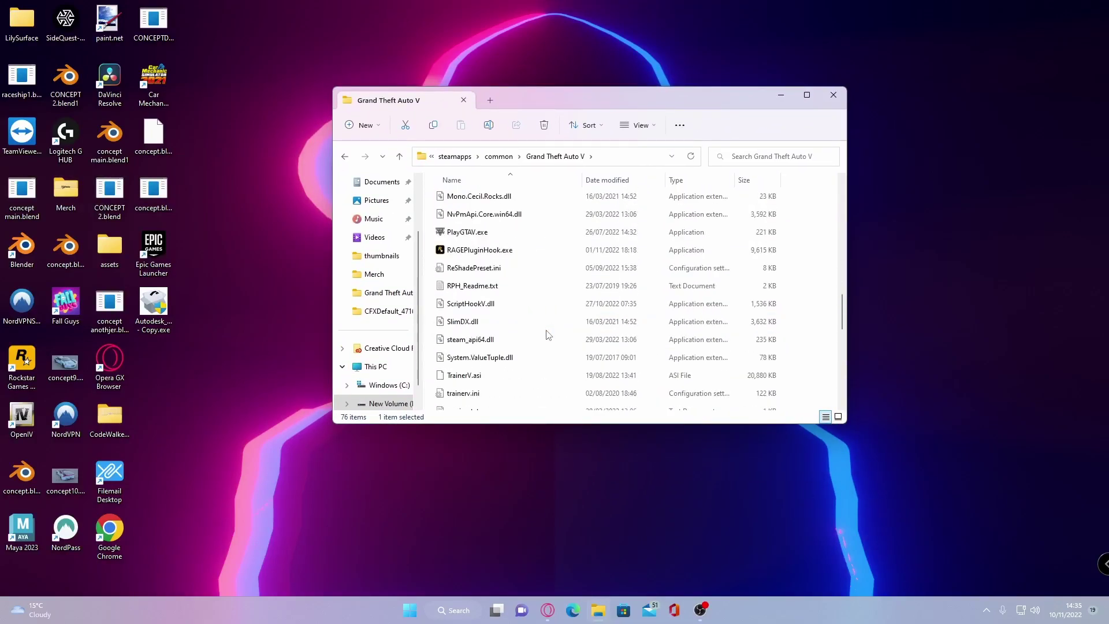
{"action": "left_click", "coordinate": [478, 255]}
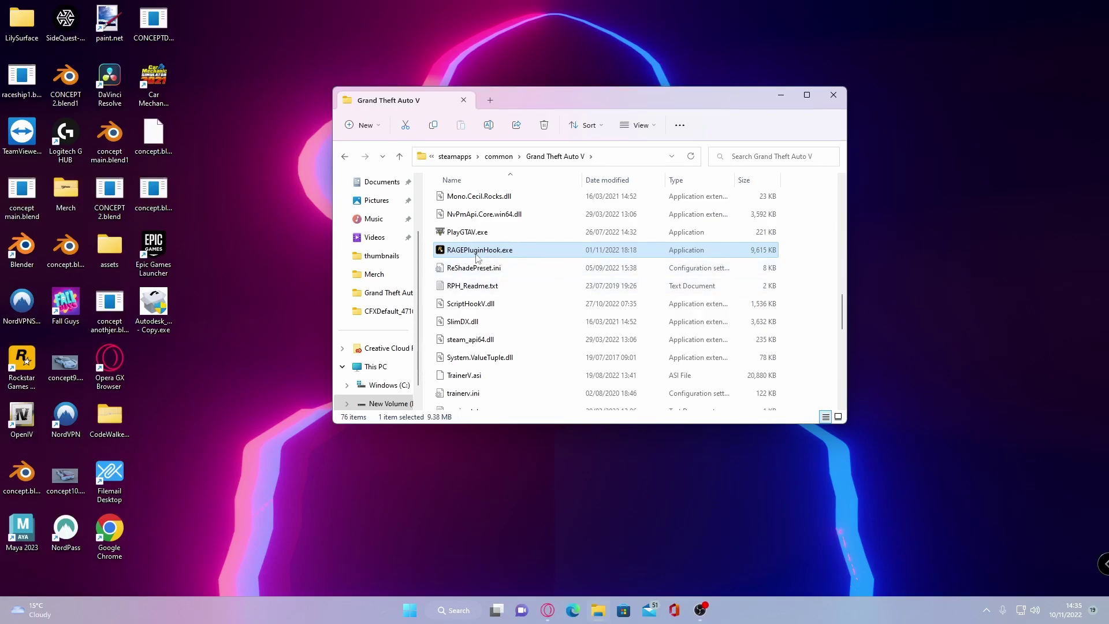
{"action": "mouse_move", "coordinate": [477, 258]}
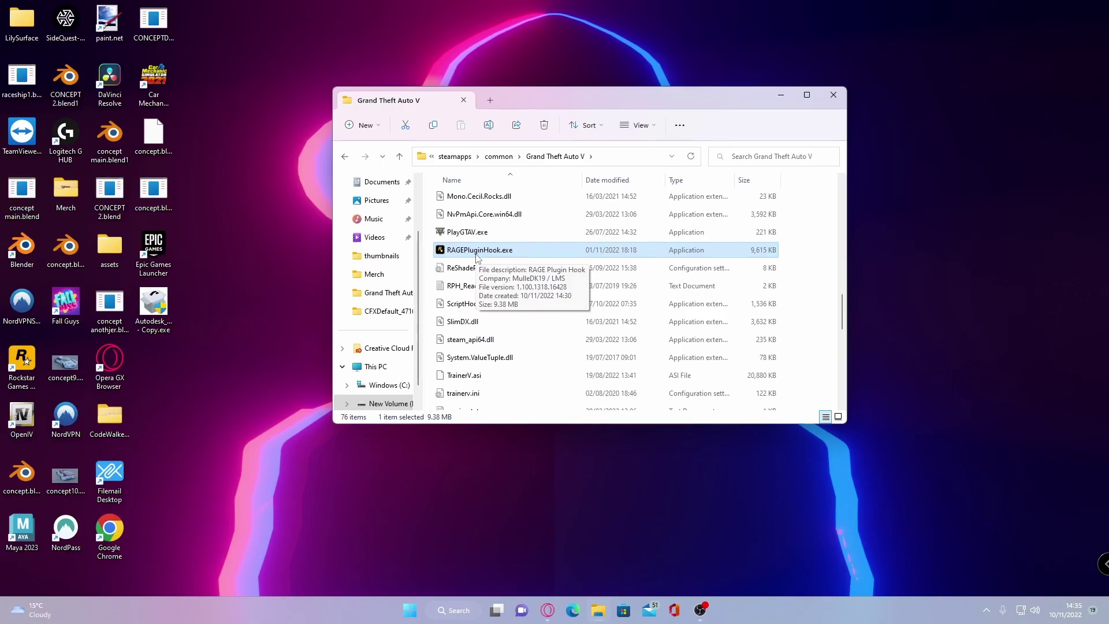
{"action": "double_click", "coordinate": [477, 256]}
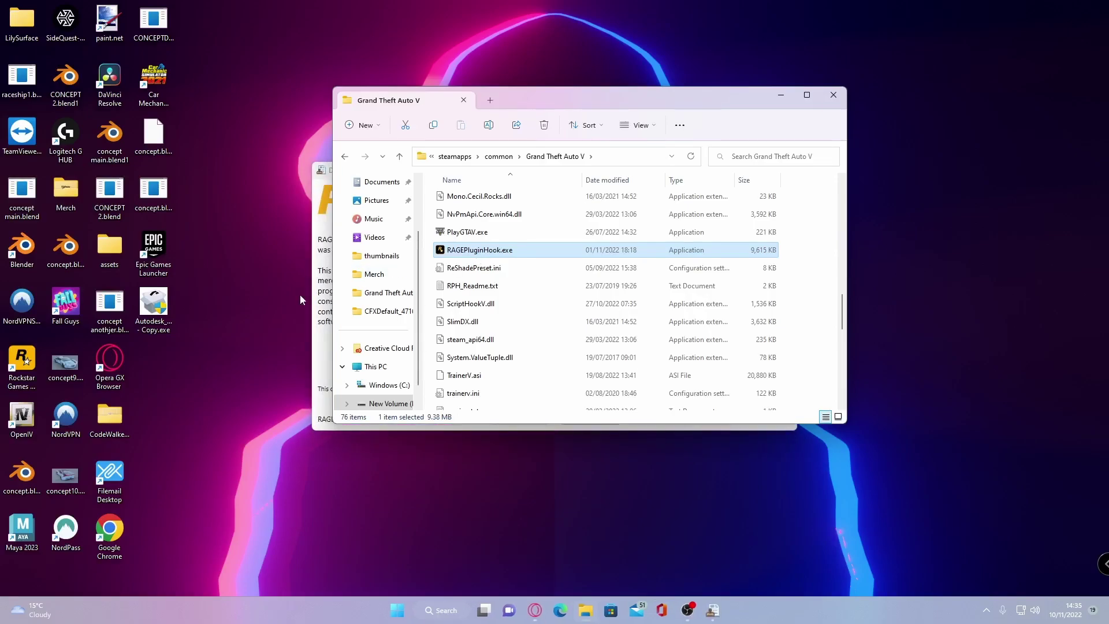
{"action": "left_click", "coordinate": [320, 291]}
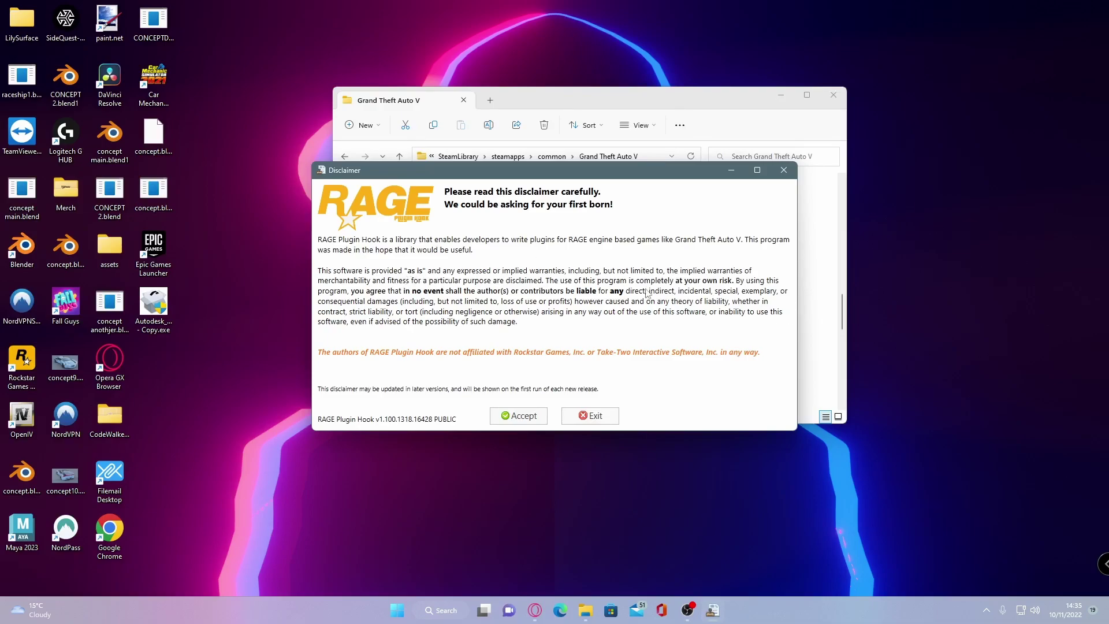
{"action": "left_click", "coordinate": [532, 420]}
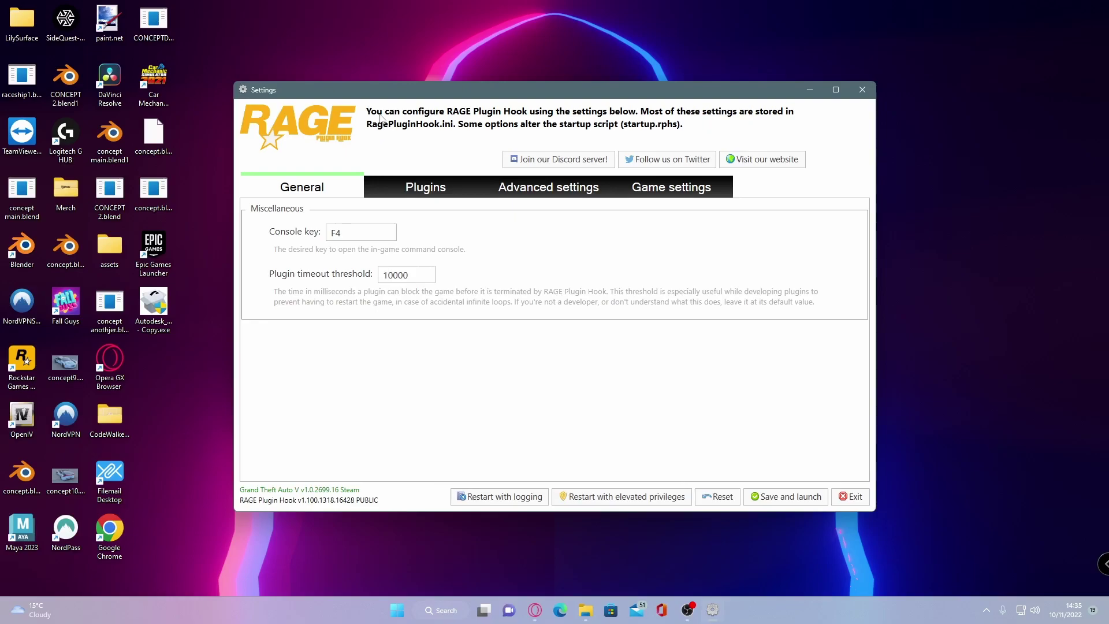
Set the plugin timeout threshold to 60000 in the RAGE Plugin Hook general settings
{"action": "left_click_drag", "start_coordinate": [376, 95], "coordinate": [381, 147]}
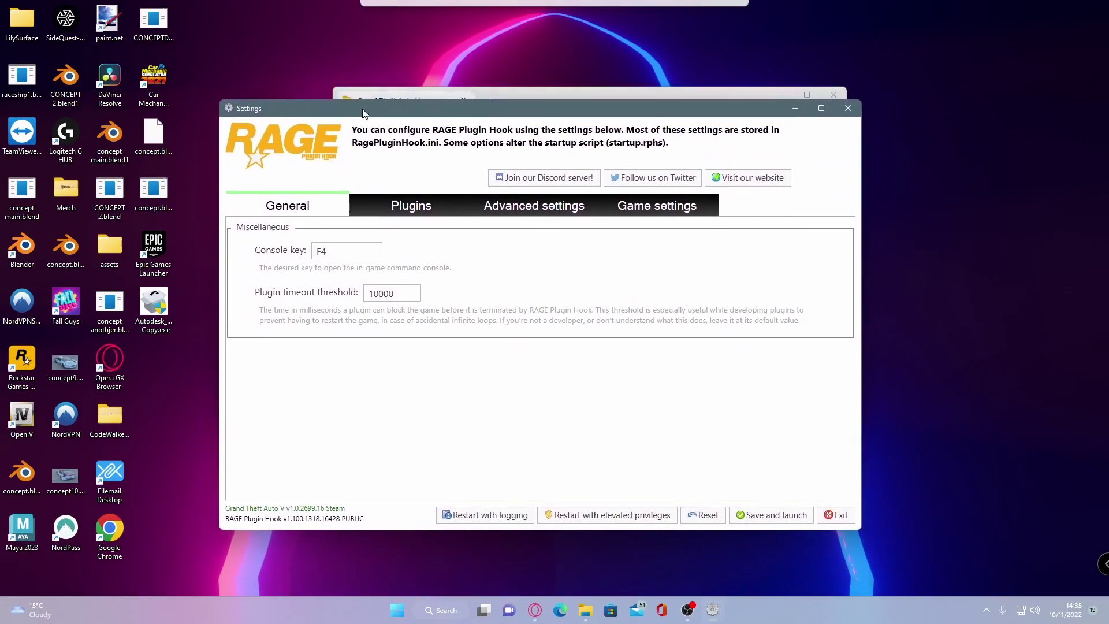
{"action": "left_click_drag", "start_coordinate": [363, 112], "coordinate": [362, 112]}
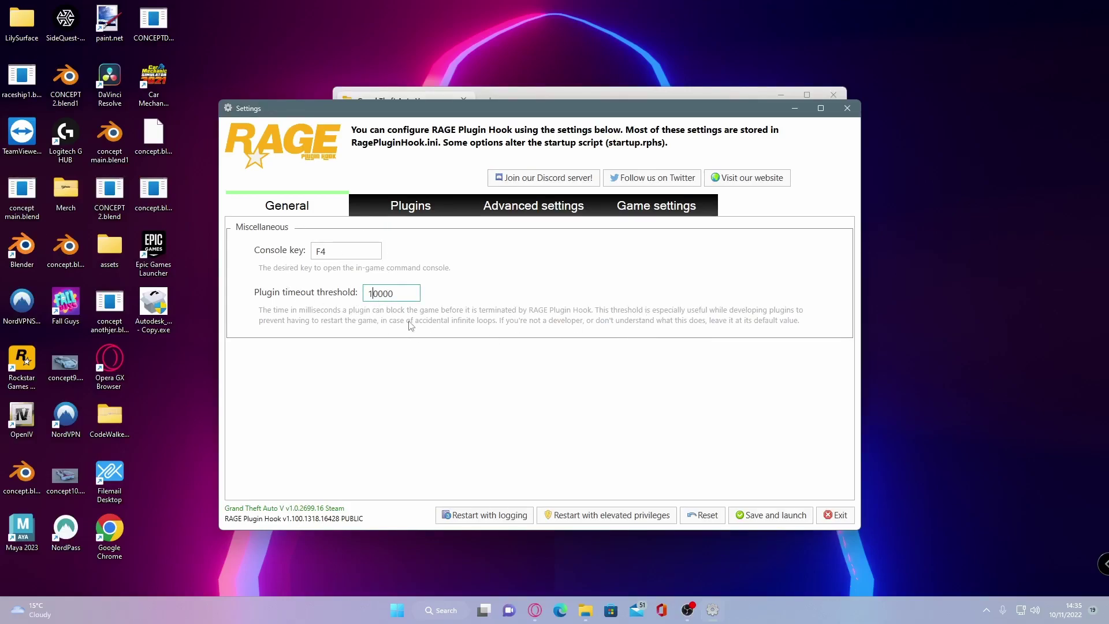
{"action": "double_click", "coordinate": [375, 294]}
{"action": "type", "text": "60000"}
Configure RAGE Plugin Hook to load all plugins on startup, then save the settings and launch the game
{"action": "left_click", "coordinate": [407, 216]}
{"action": "left_click", "coordinate": [328, 280]}
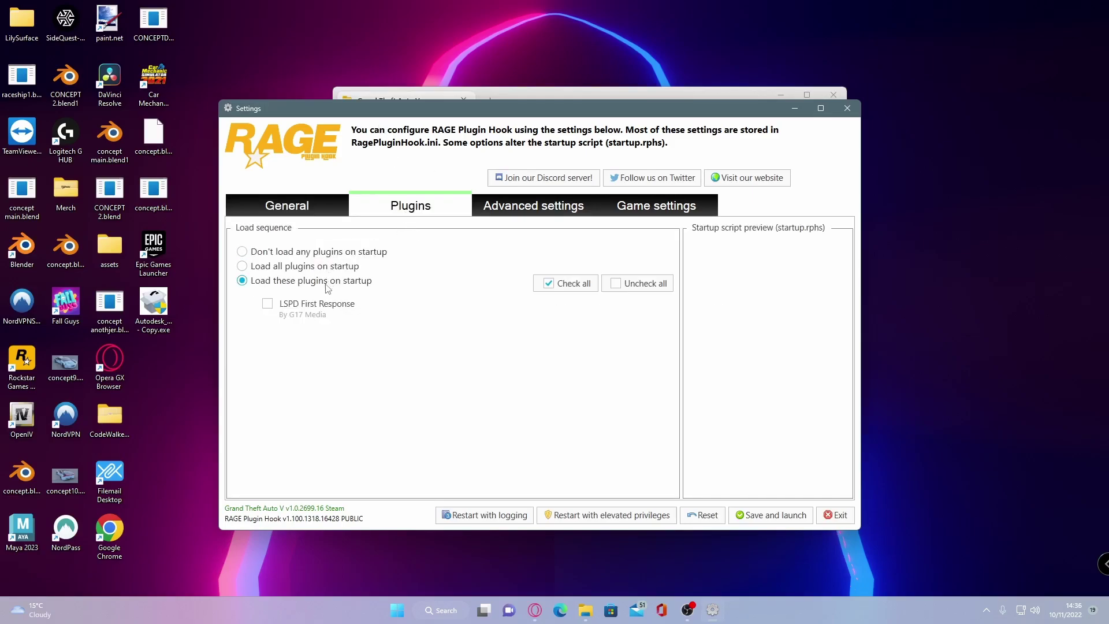
{"action": "left_click", "coordinate": [273, 311]}
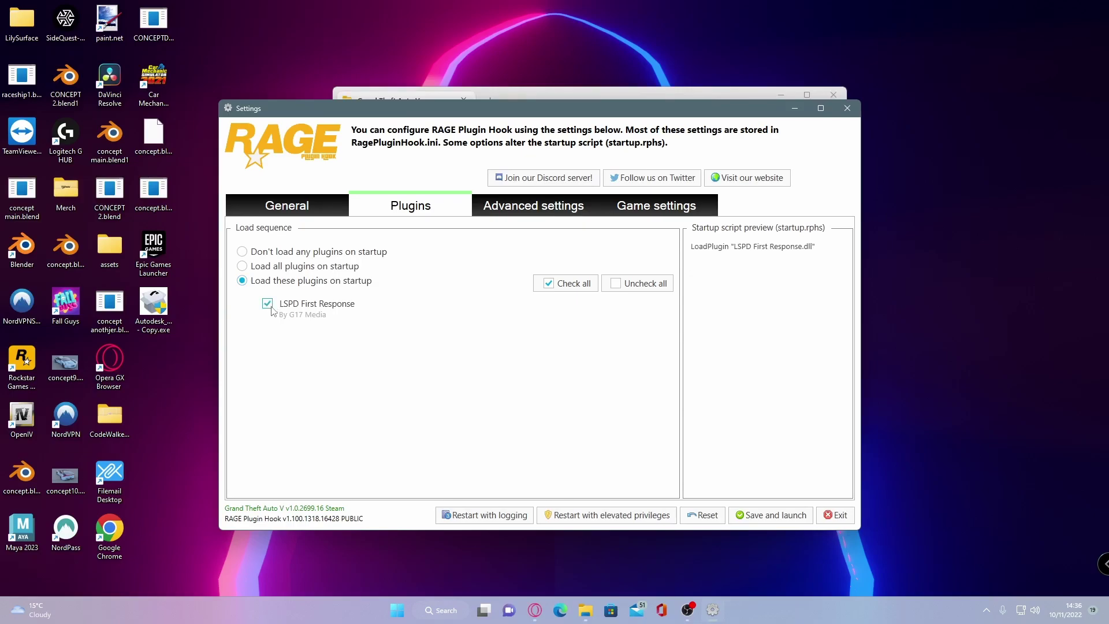
{"action": "left_click", "coordinate": [298, 274]}
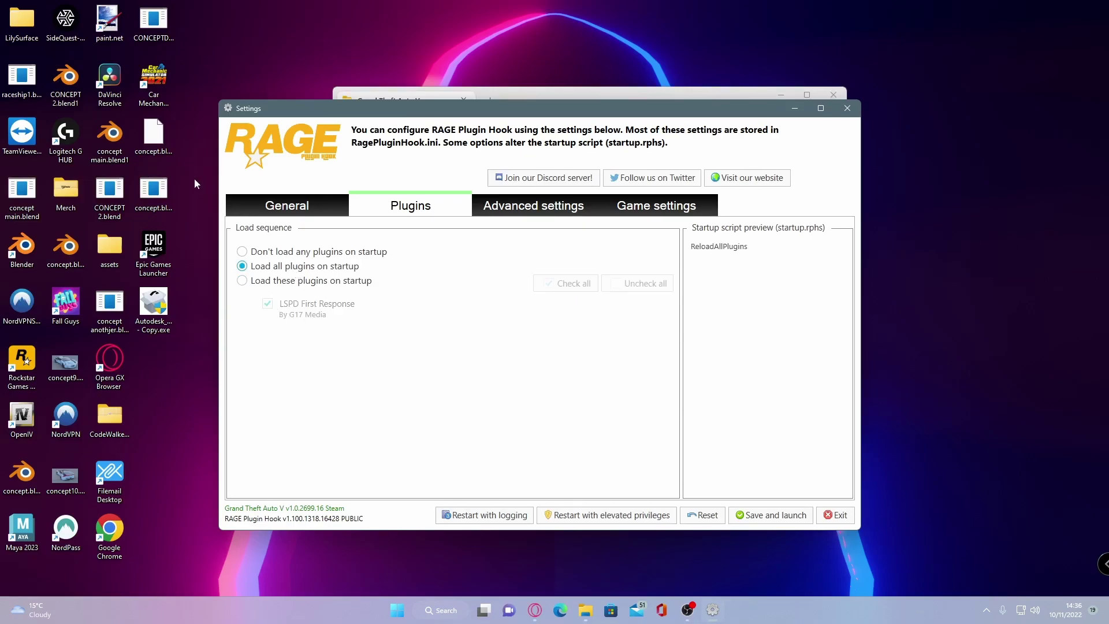
{"action": "left_click", "coordinate": [768, 514]}
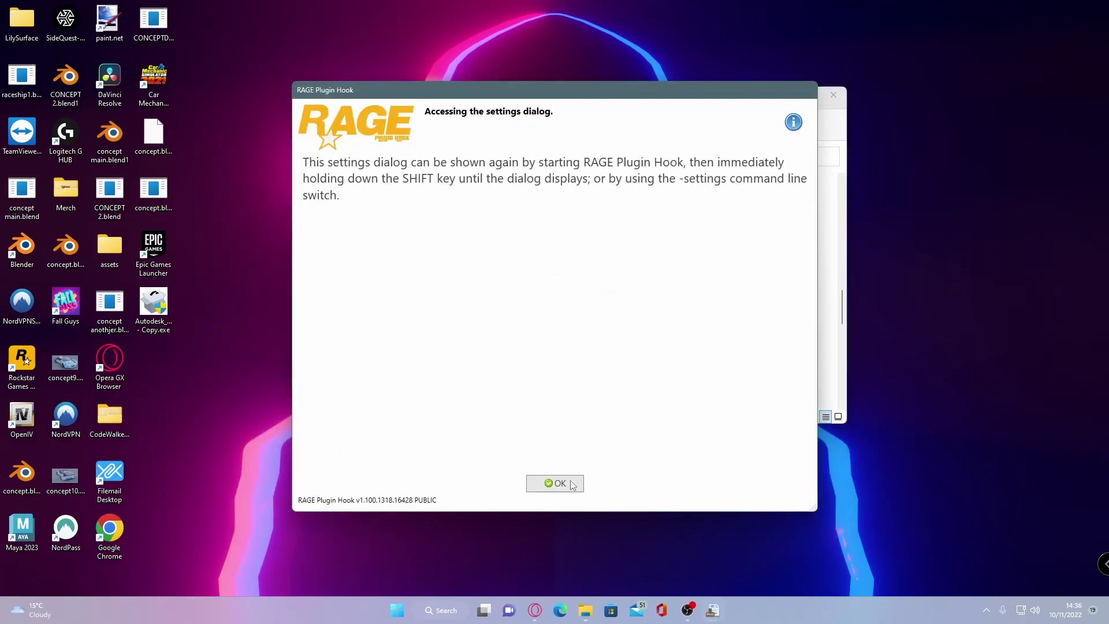
{"action": "left_click", "coordinate": [553, 483]}
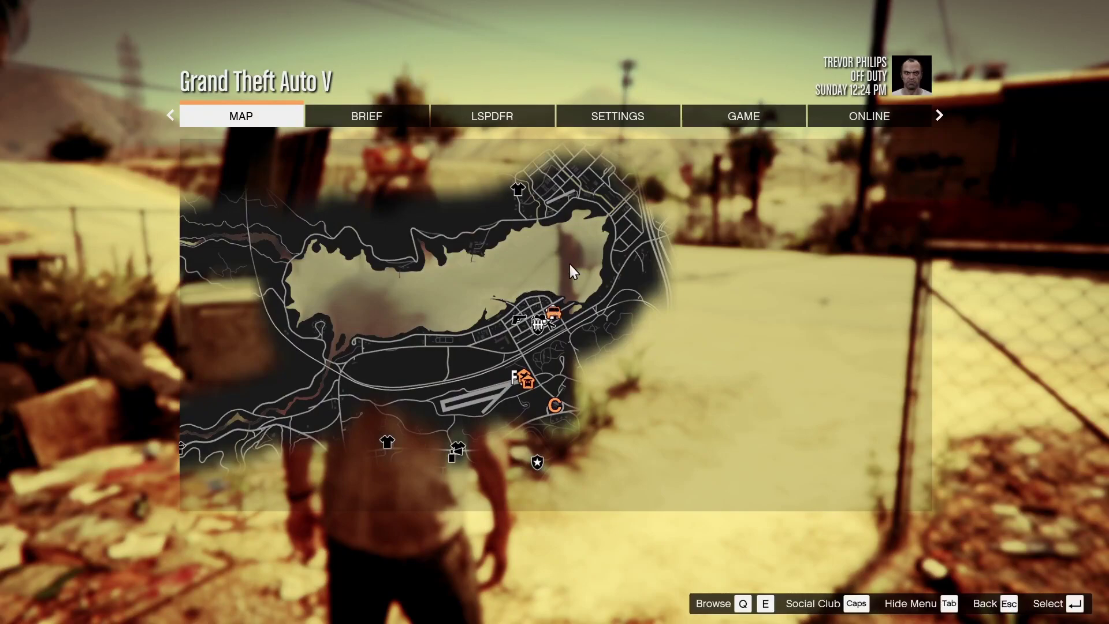
Open the LSPDFR page in the game's pause menu and move the character through the Sandy Shores Sheriff Station door
{"action": "left_click", "coordinate": [495, 115]}
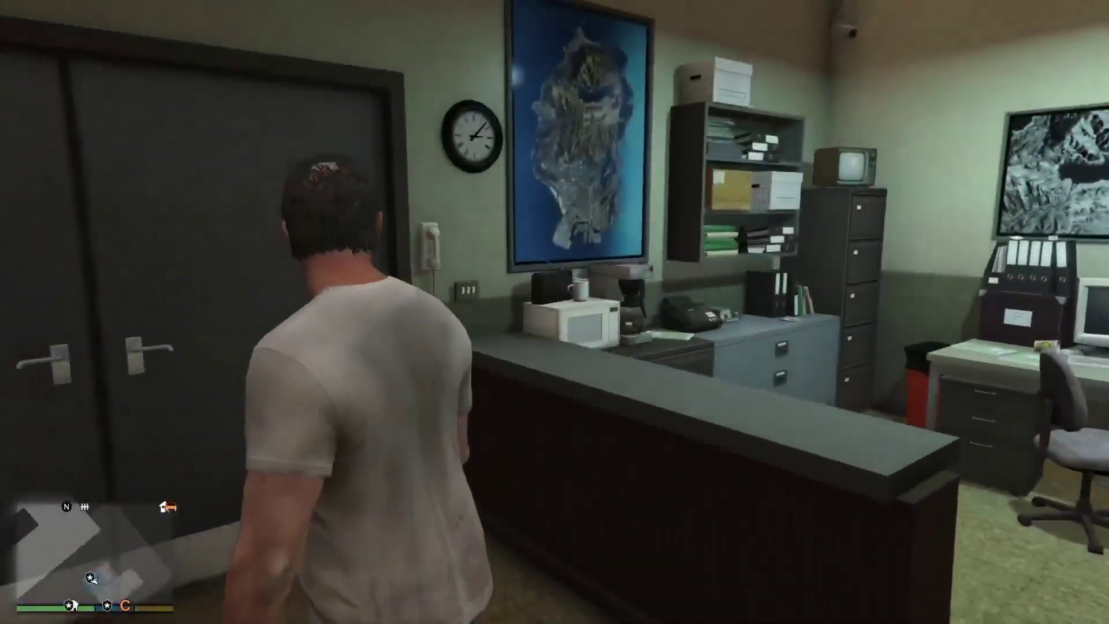
{"action": "key", "text": "w"}
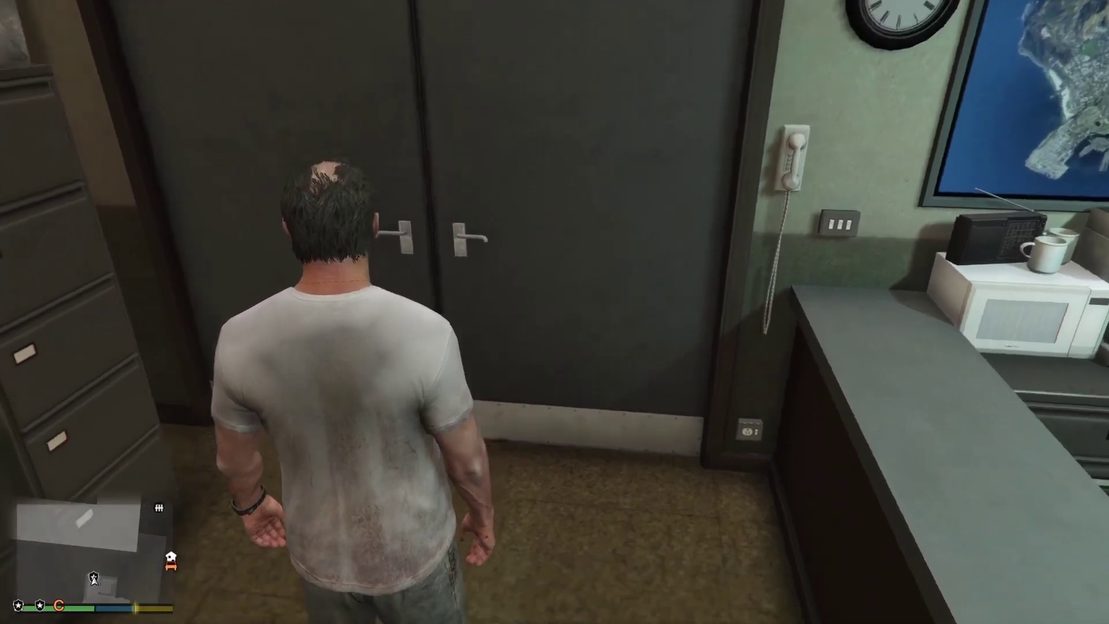
{"action": "key", "text": "a"}
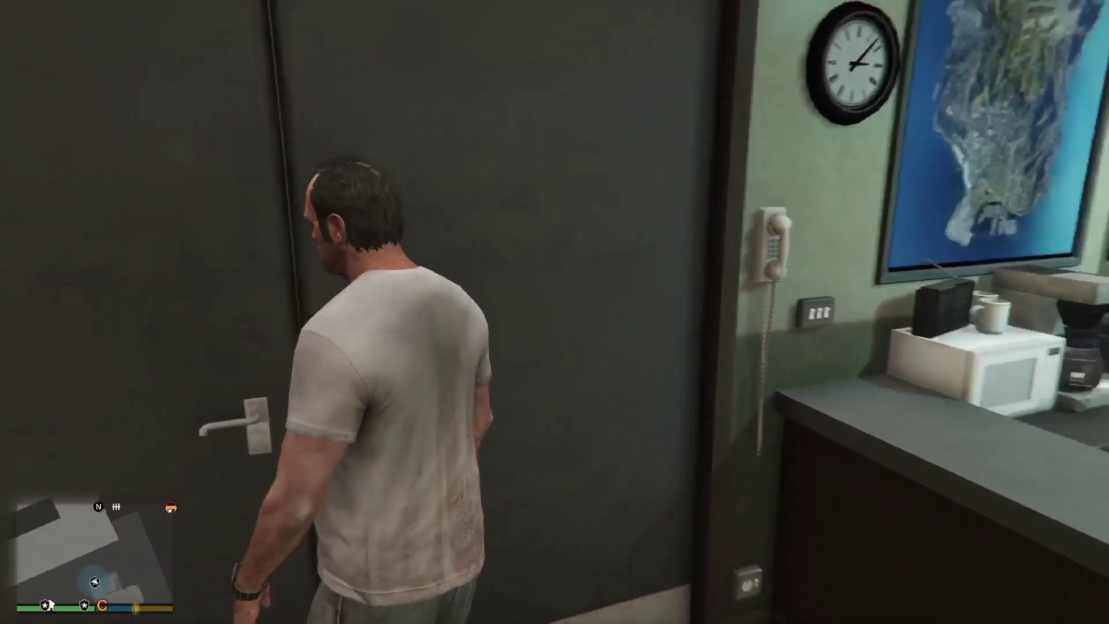
{"action": "key", "text": "w"}
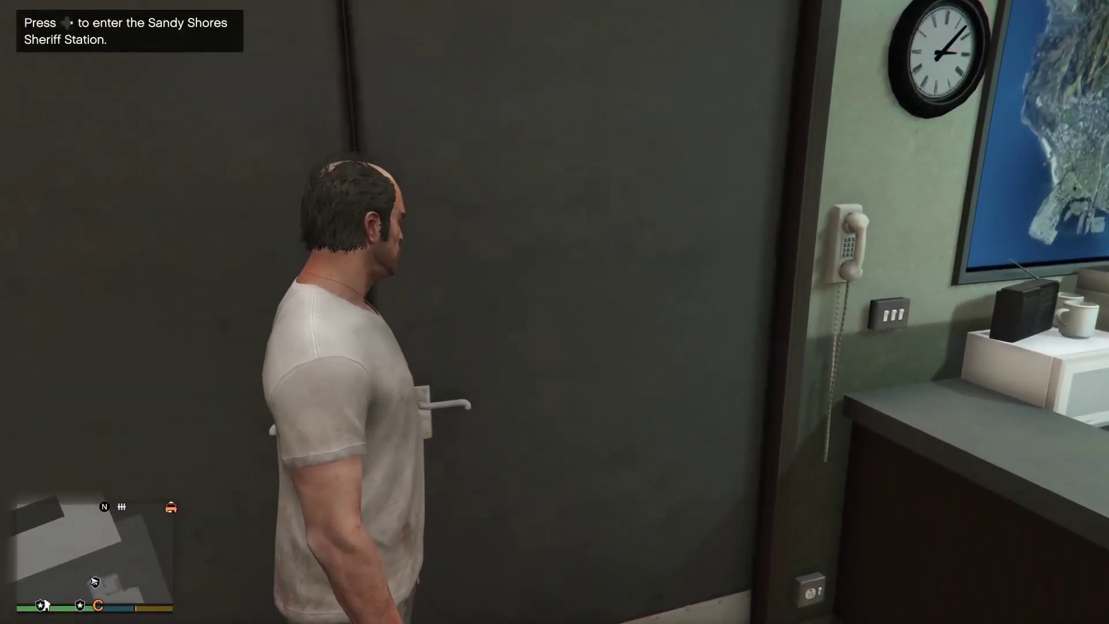
{"action": "key", "text": "w"}
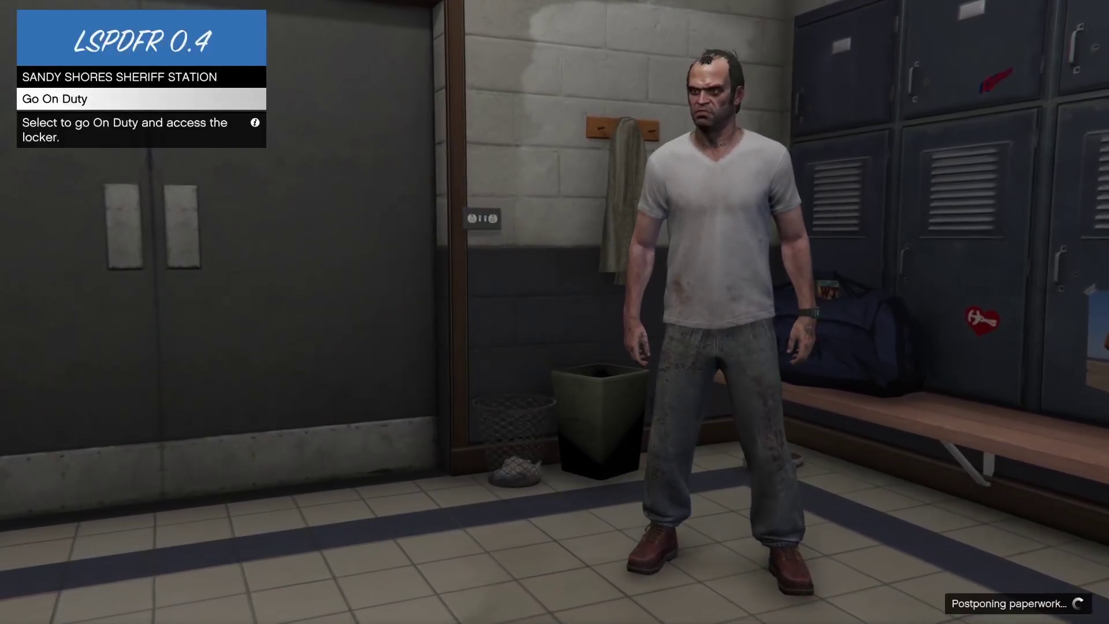
Go on duty at the Sandy Shores Sheriff Station and agree to proceed to the LSPDFR character selection
{"action": "key", "text": "Return"}
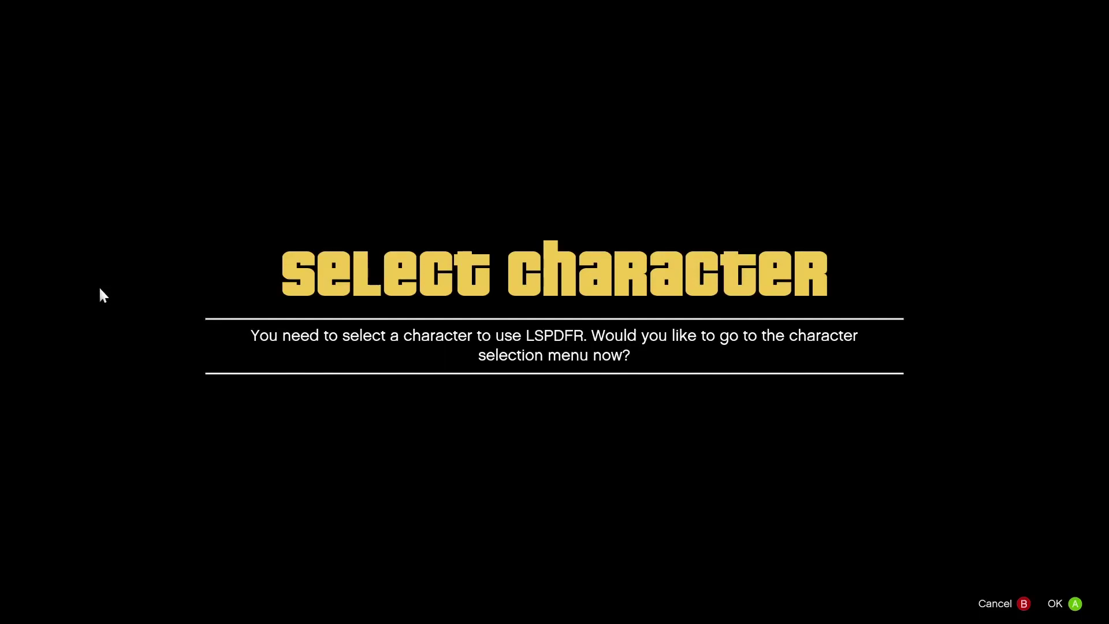
{"action": "key", "text": "Return"}
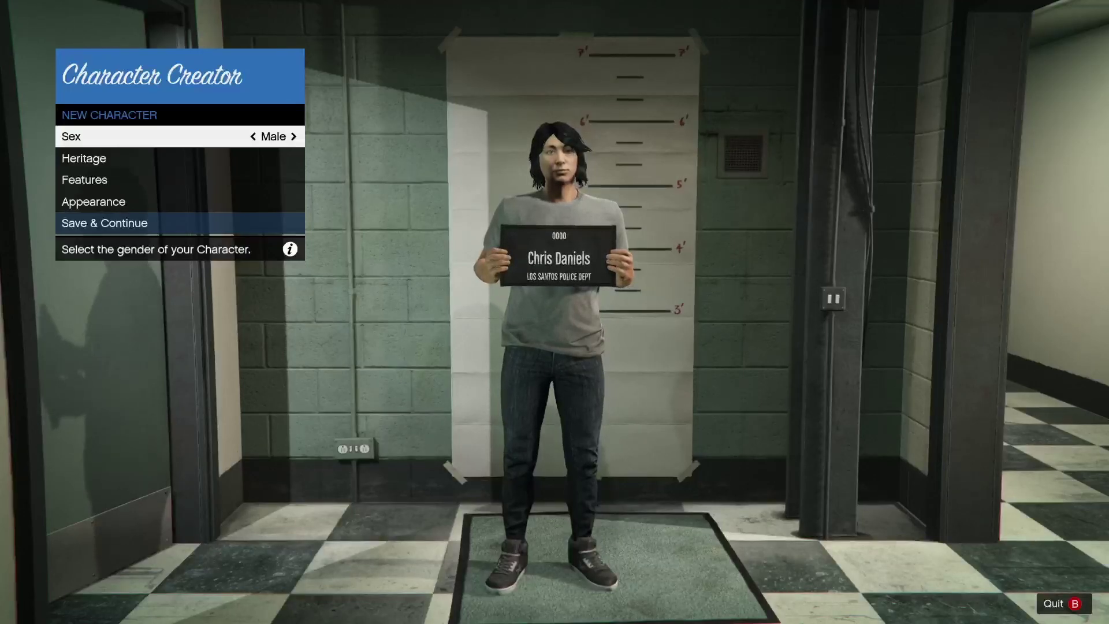
Set the new character's sex to Male, keep the other creator settings, and save and continue
{"action": "key", "text": "Right"}
{"action": "key", "text": "Right"}
{"action": "key", "text": "Right"}
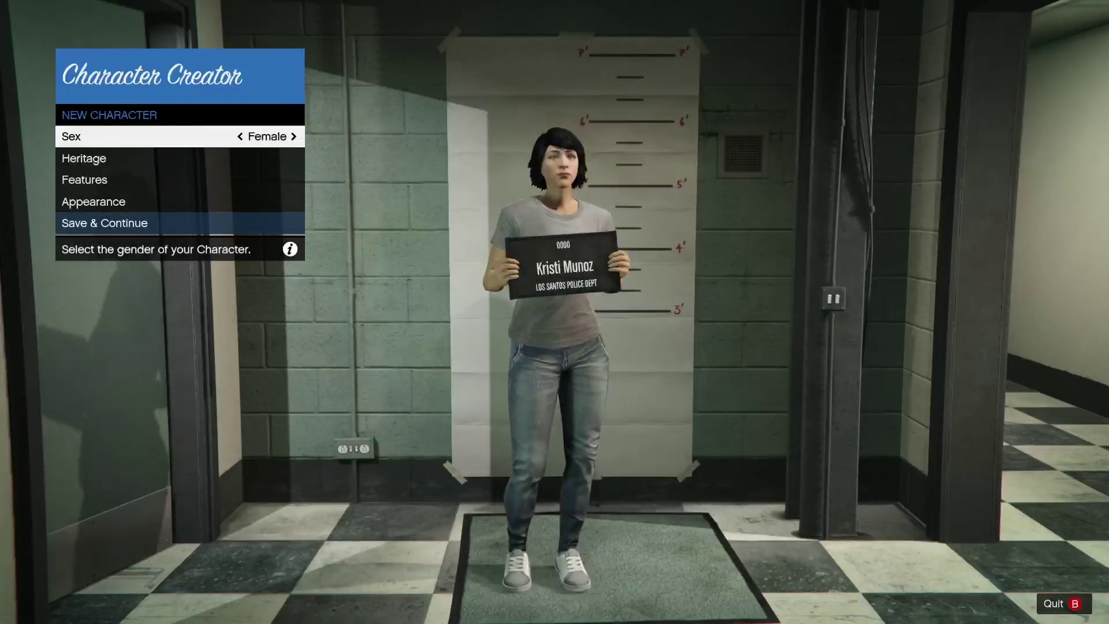
{"action": "key", "text": "Right"}
{"action": "key", "text": "Right"}
{"action": "key", "text": "Right"}
{"action": "key", "text": "Right"}
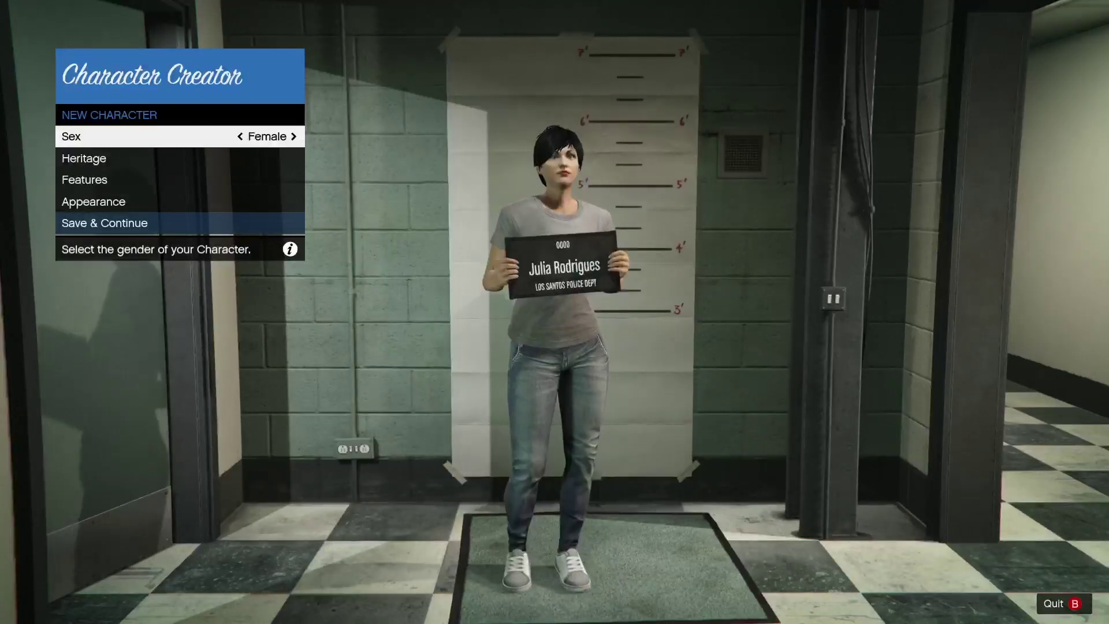
{"action": "key", "text": "Right"}
{"action": "key", "text": "Down"}
{"action": "key", "text": "Down"}
{"action": "key", "text": "Down"}
{"action": "key", "text": "Down"}
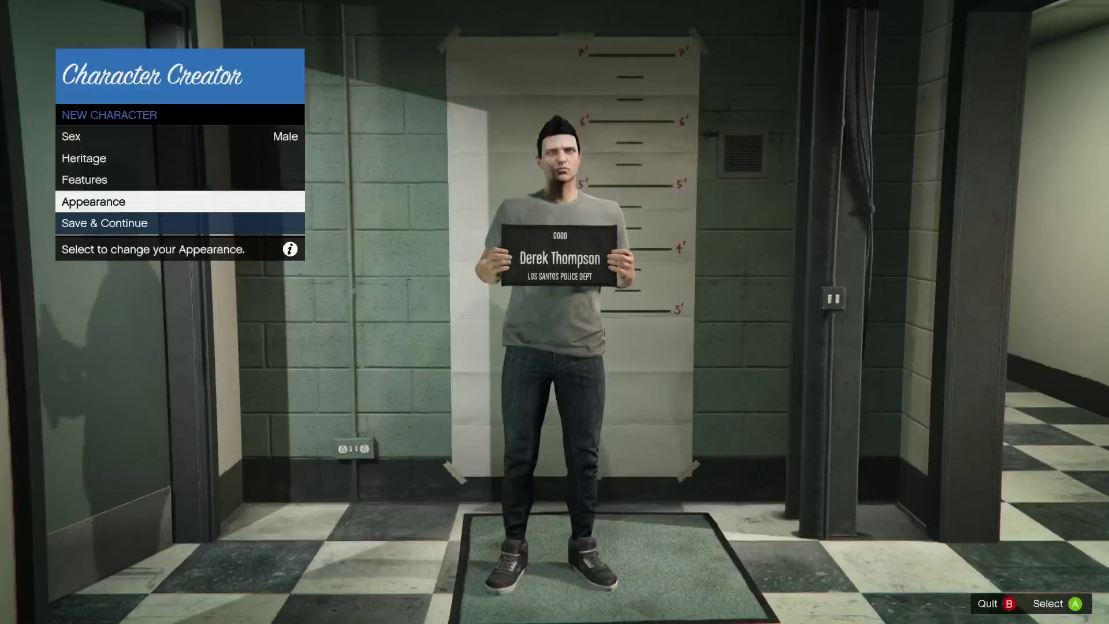
{"action": "key", "text": "Return"}
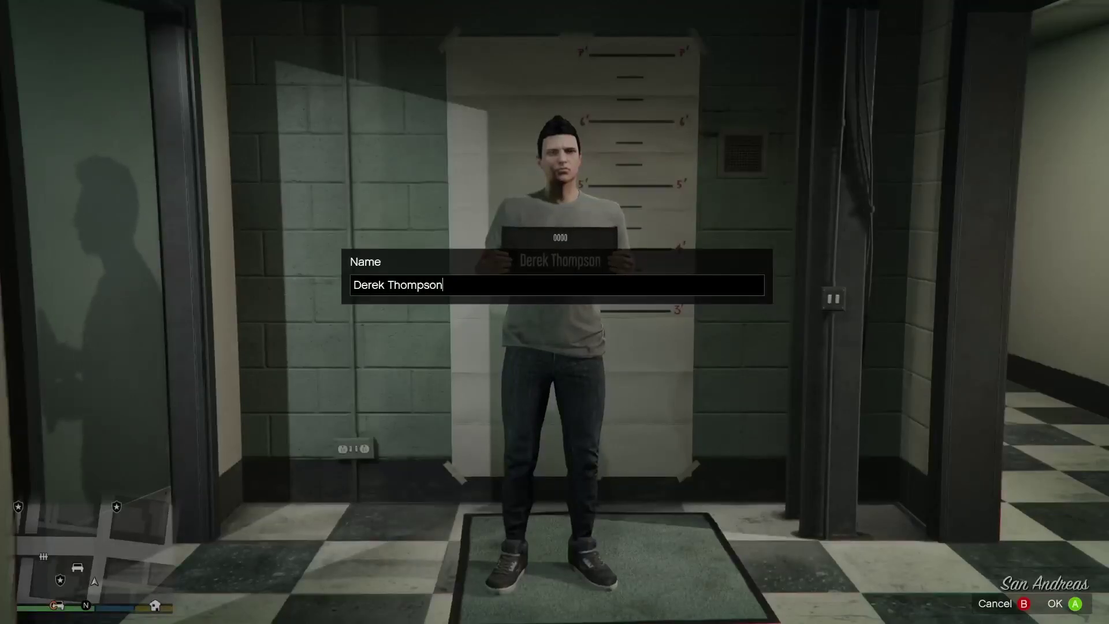
Replace the suggested character name with Highway Trooper and accept it
{"action": "key", "text": "BackSpace"}
{"action": "key", "text": "BackSpace"}
{"action": "key", "text": "BackSpace"}
{"action": "key", "text": "BackSpace"}
{"action": "key", "text": "BackSpace"}
{"action": "key", "text": "BackSpace"}
{"action": "key", "text": "BackSpace"}
{"action": "key", "text": "BackSpace"}
{"action": "key", "text": "BackSpace"}
{"action": "key", "text": "BackSpace"}
{"action": "key", "text": "BackSpace"}
{"action": "key", "text": "BackSpace"}
{"action": "key", "text": "BackSpace"}
{"action": "key", "text": "BackSpace"}
{"action": "type", "text": "Highway Trooper"}
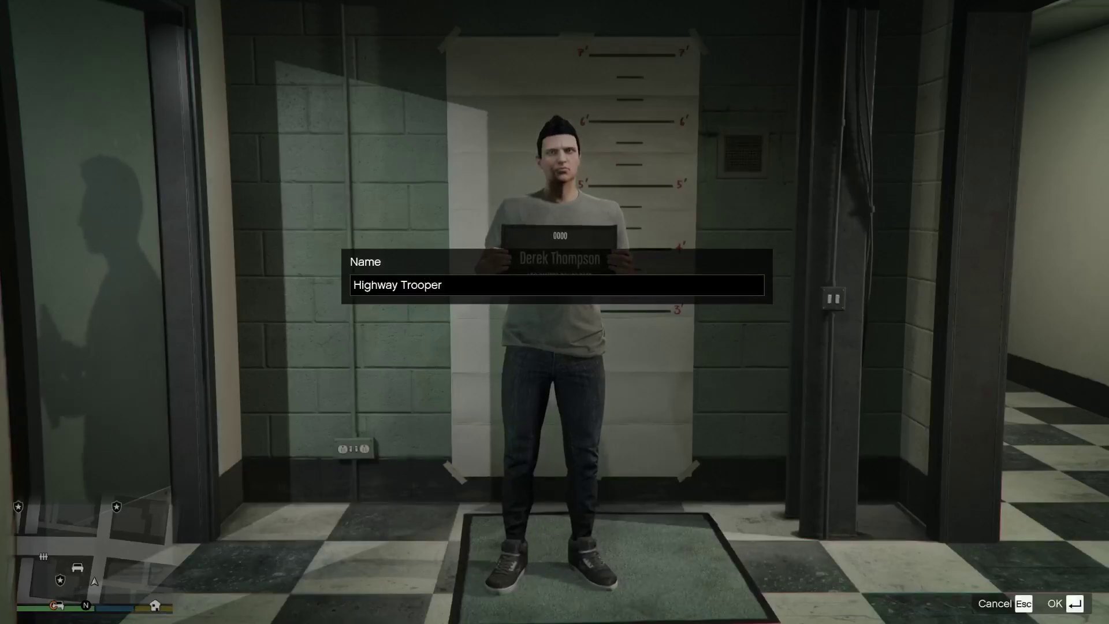
{"action": "key", "text": "Return"}
Select the existing custom character listed directly above the Create New Character entry
{"action": "key", "text": "Down"}
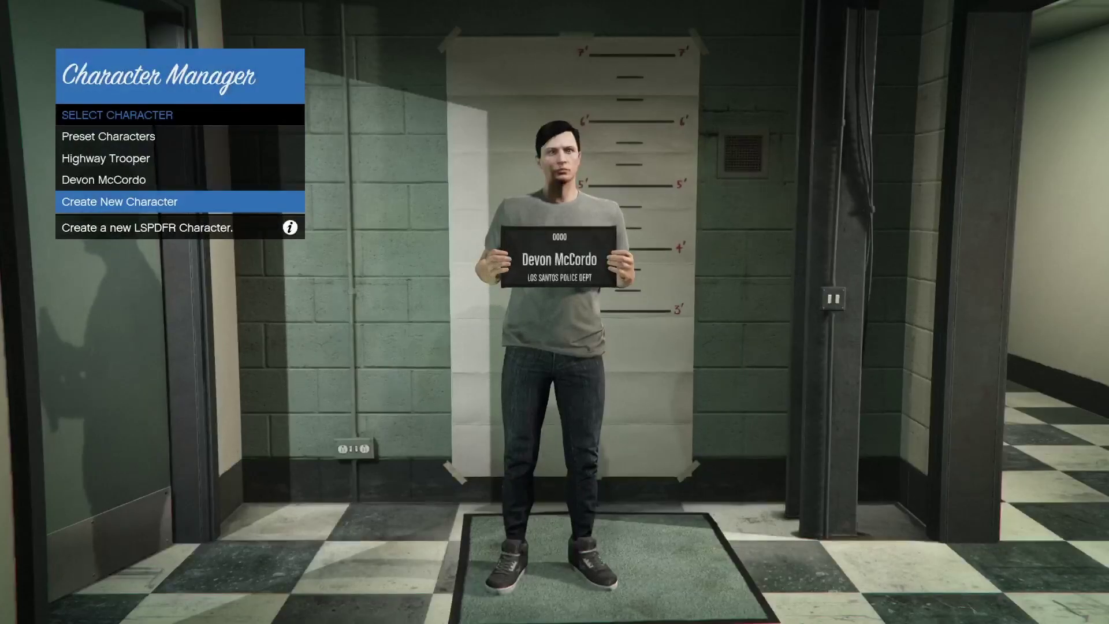
{"action": "key", "text": "Up"}
{"action": "key", "text": "Return"}
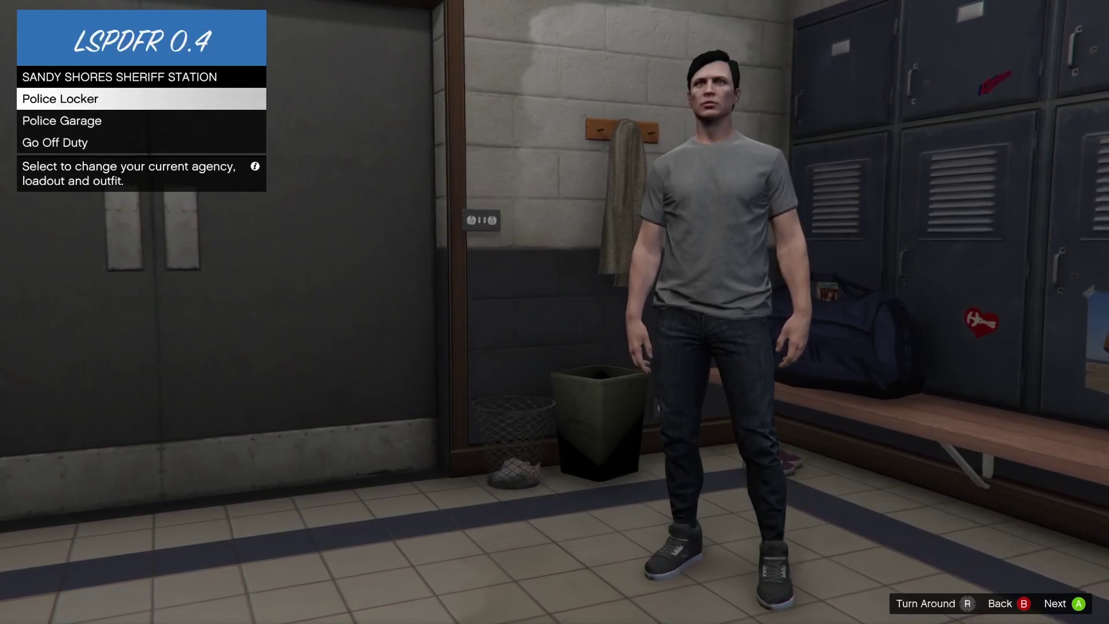
Open the Police Locker and look through the agency, outfit, variation and inventory options
{"action": "key", "text": "Return"}
{"action": "key", "text": "Right"}
{"action": "key", "text": "Left"}
{"action": "key", "text": "Down"}
{"action": "key", "text": "Down"}
{"action": "key", "text": "Down"}
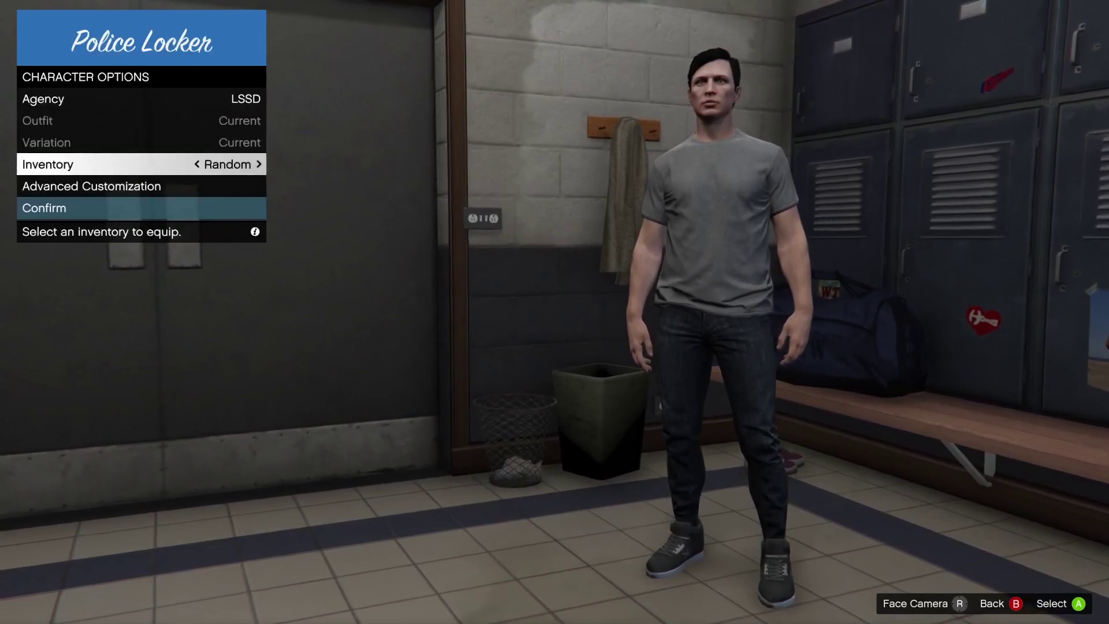
Try the NOOSE agency with The Operative outfit on the character
{"action": "key", "text": "Up"}
{"action": "key", "text": "Up"}
{"action": "key", "text": "Up"}
{"action": "key", "text": "Right"}
{"action": "key", "text": "Right"}
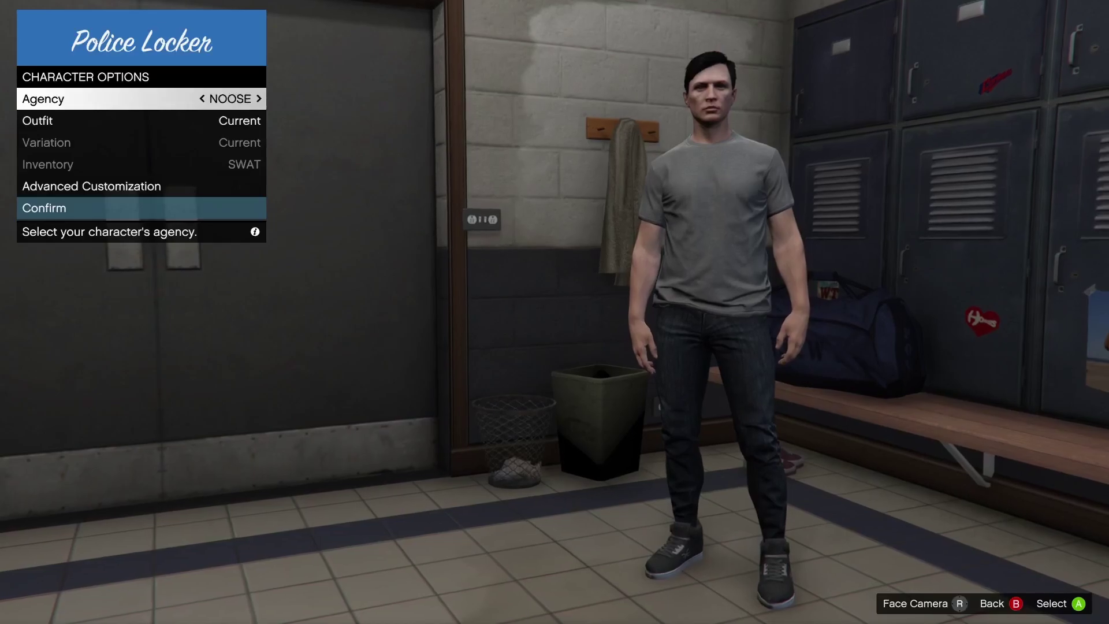
{"action": "key", "text": "Down"}
{"action": "key", "text": "Right"}
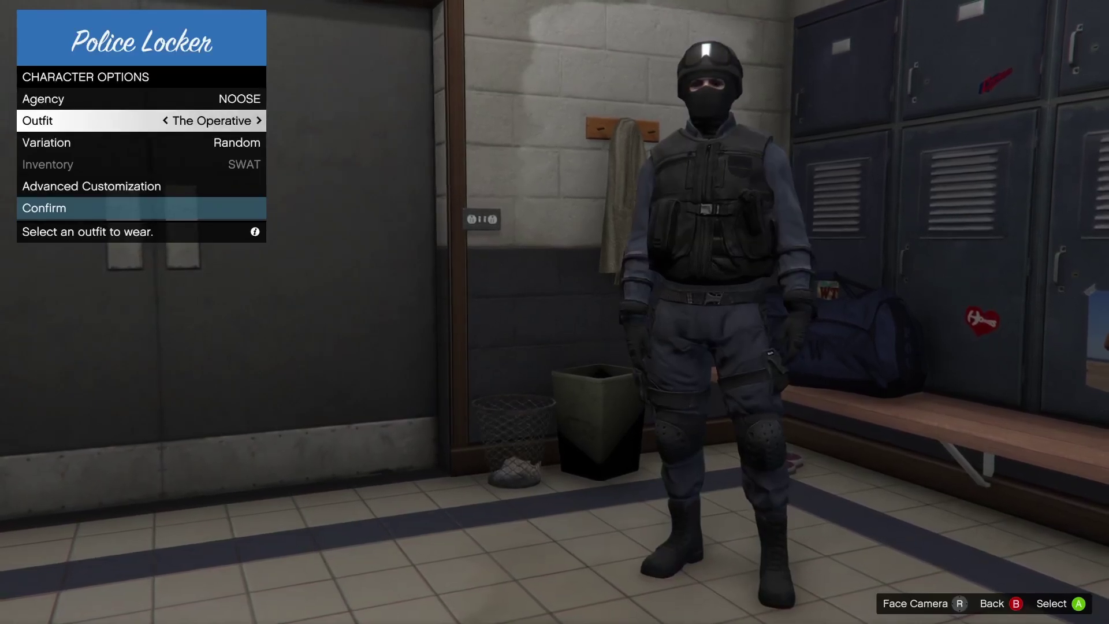
Set the character's agency to FIB with The Suit outfit and confirm the locker choices
{"action": "key", "text": "Up"}
{"action": "key", "text": "Right"}
{"action": "key", "text": "Down"}
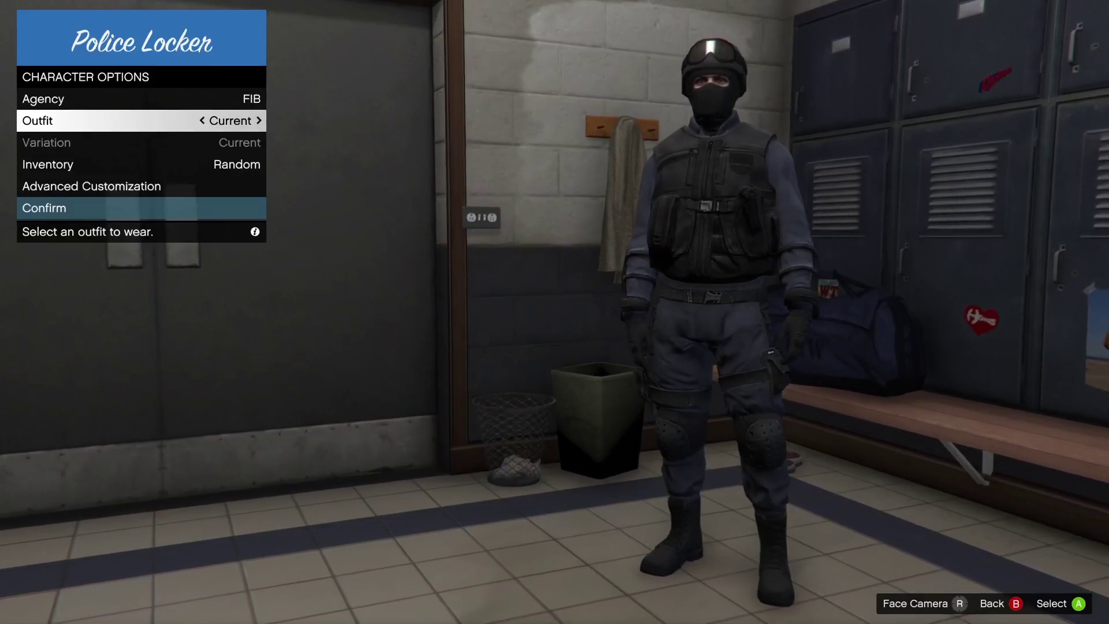
{"action": "key", "text": "Right"}
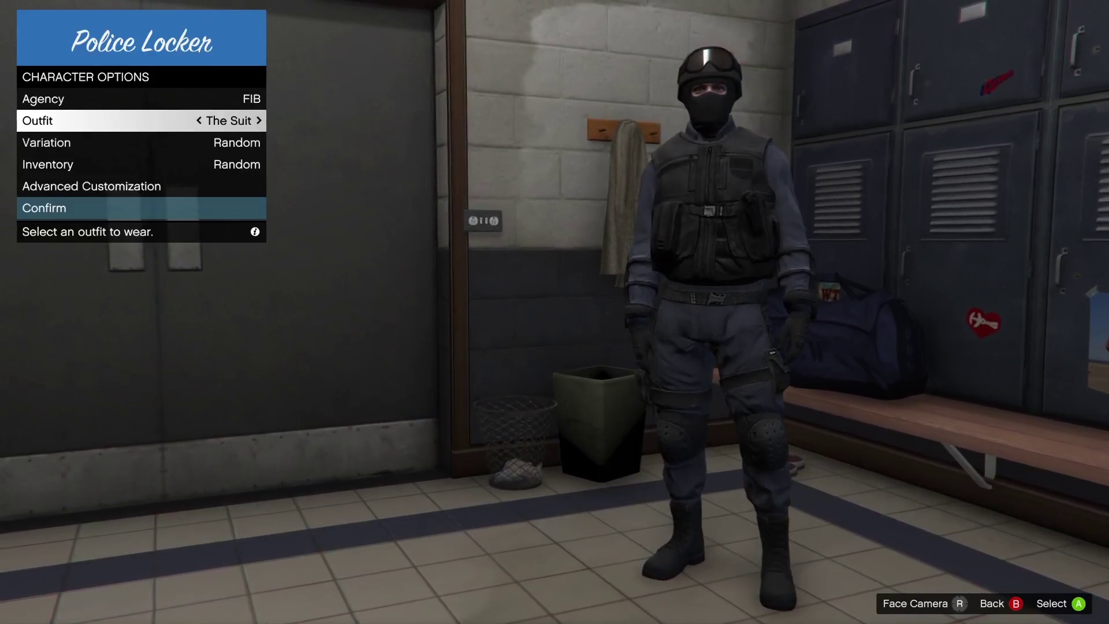
{"action": "key", "text": "Down"}
{"action": "key", "text": "Down"}
{"action": "key", "text": "Down"}
{"action": "key", "text": "Down"}
{"action": "key", "text": "Return"}
Open the Police Garage and preview the LSSD and LSPD cruisers
{"action": "key", "text": "Down"}
{"action": "key", "text": "Return"}
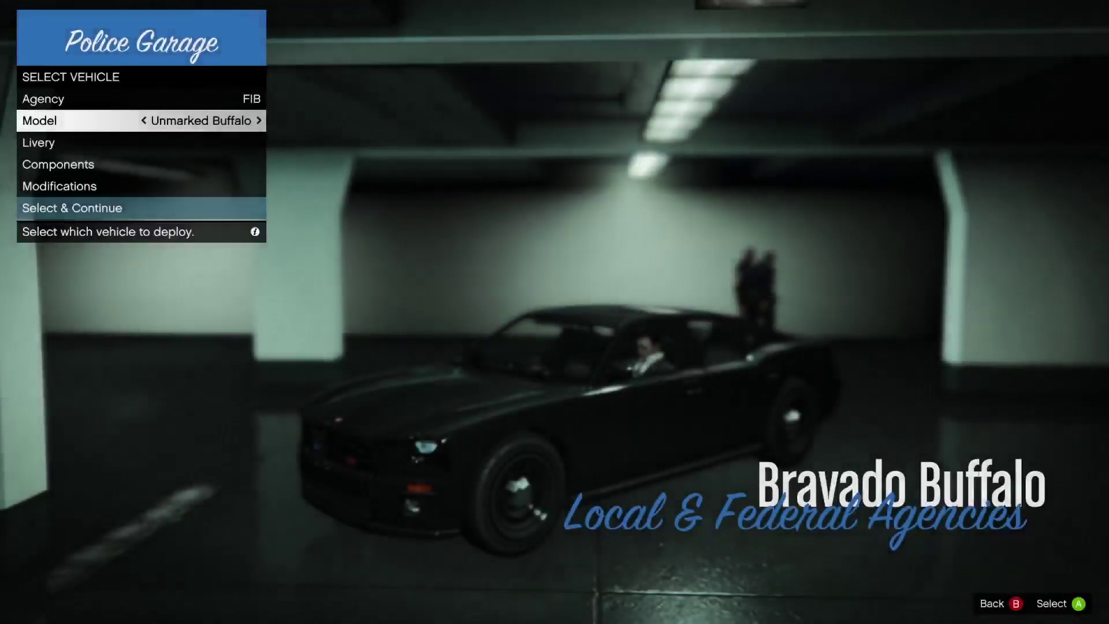
{"action": "key", "text": "Up"}
{"action": "key", "text": "Right"}
{"action": "key", "text": "Right"}
{"action": "key", "text": "Right"}
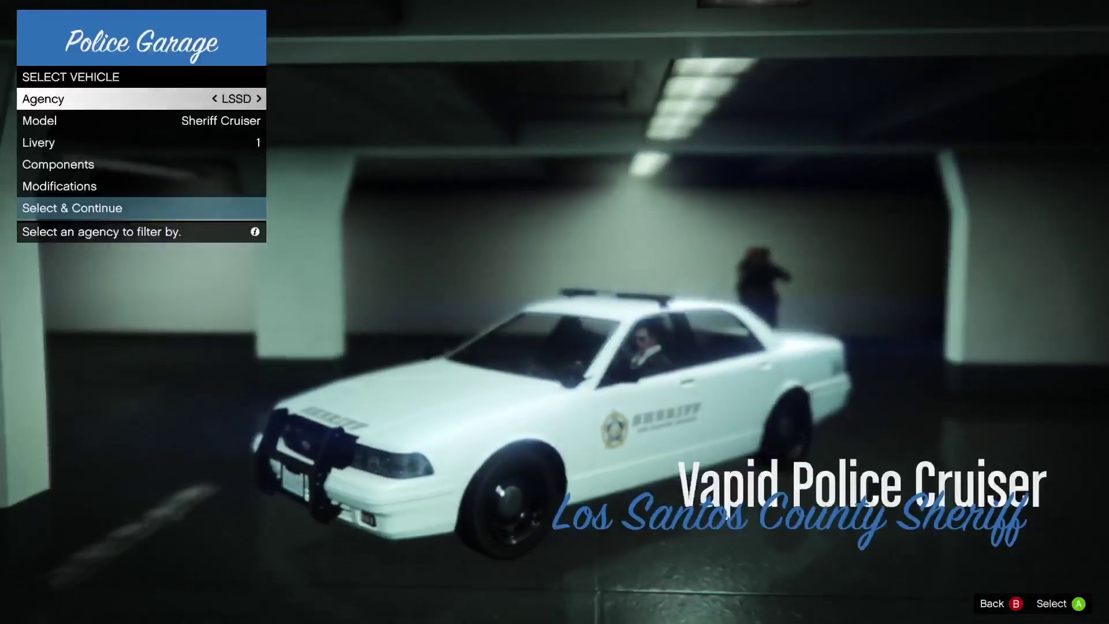
{"action": "key", "text": "Down"}
{"action": "key", "text": "Up"}
{"action": "key", "text": "Left"}
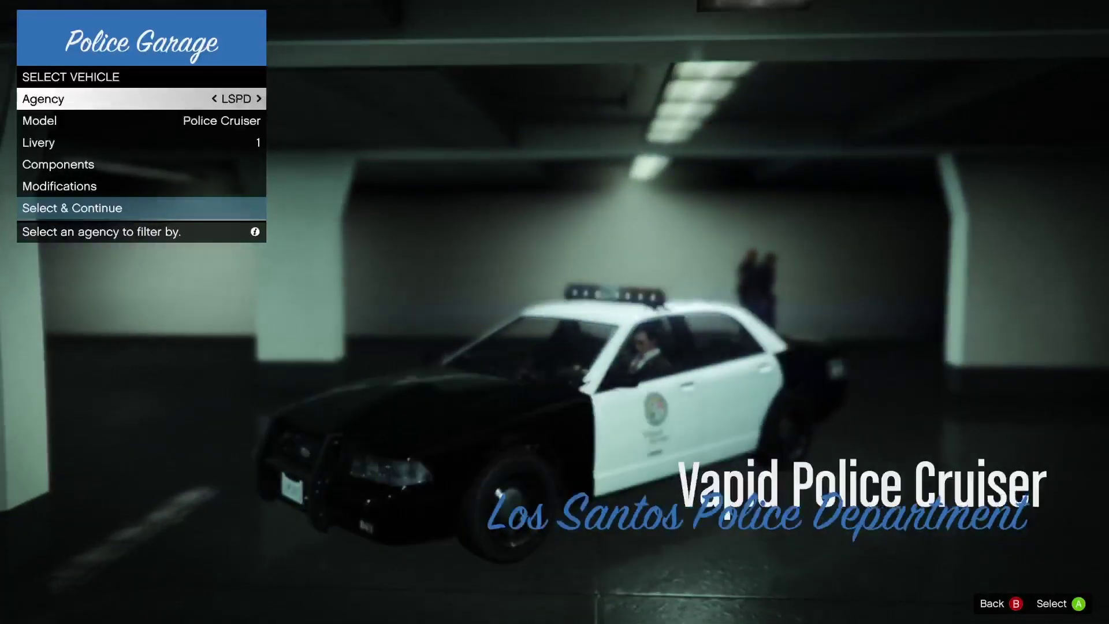
Choose the FIB agency's Unmarked Buffalo in the garage and continue on duty with it
{"action": "key", "text": "Left"}
{"action": "key", "text": "Left"}
{"action": "key", "text": "Up"}
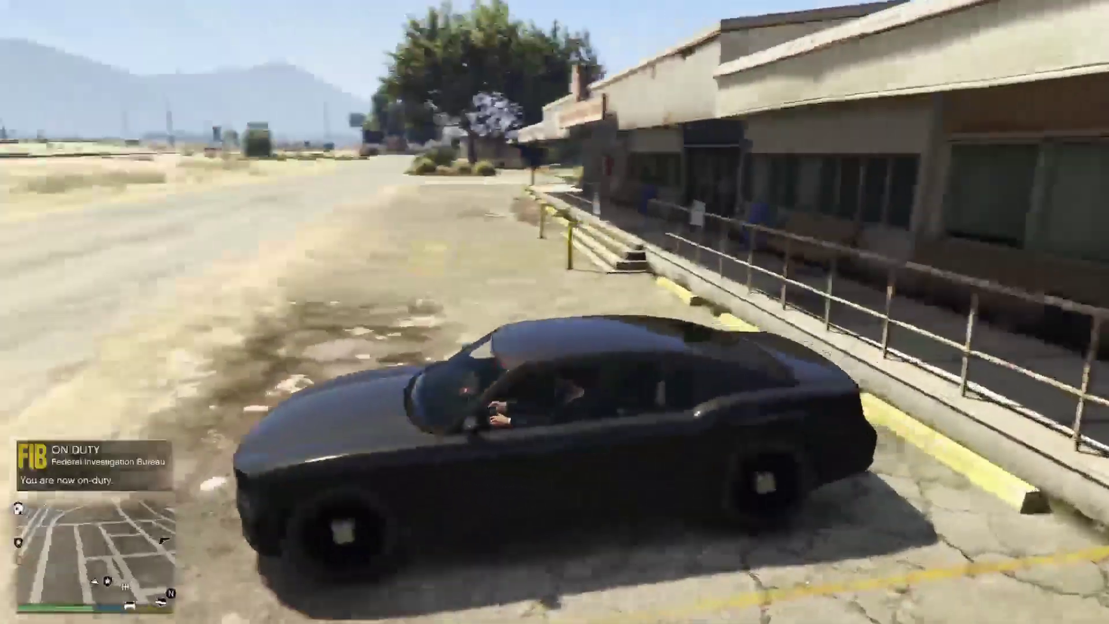
{"action": "key", "text": "w"}
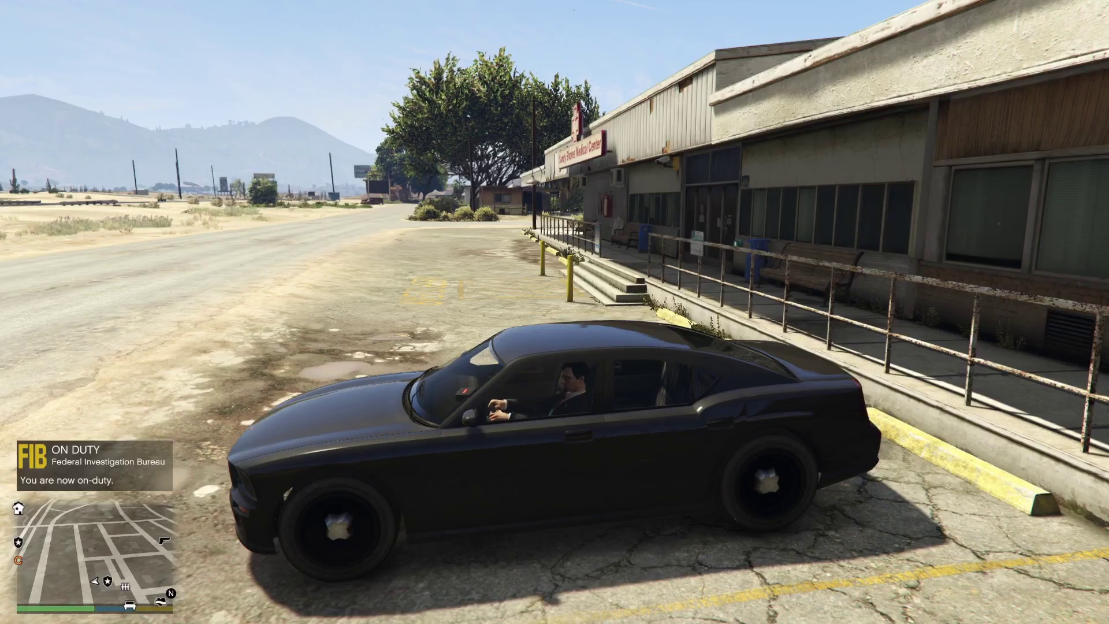
Open the interaction menu, examine the Police Radio options such as call availability and records checks, and close the menu
{"action": "key", "text": "m"}
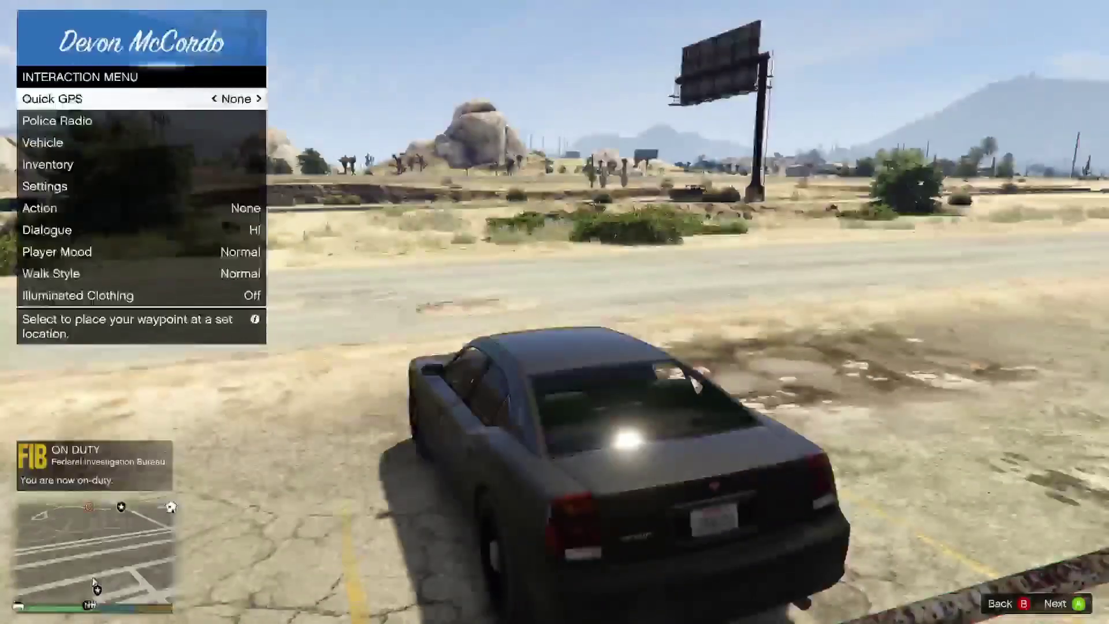
{"action": "key", "text": "Down"}
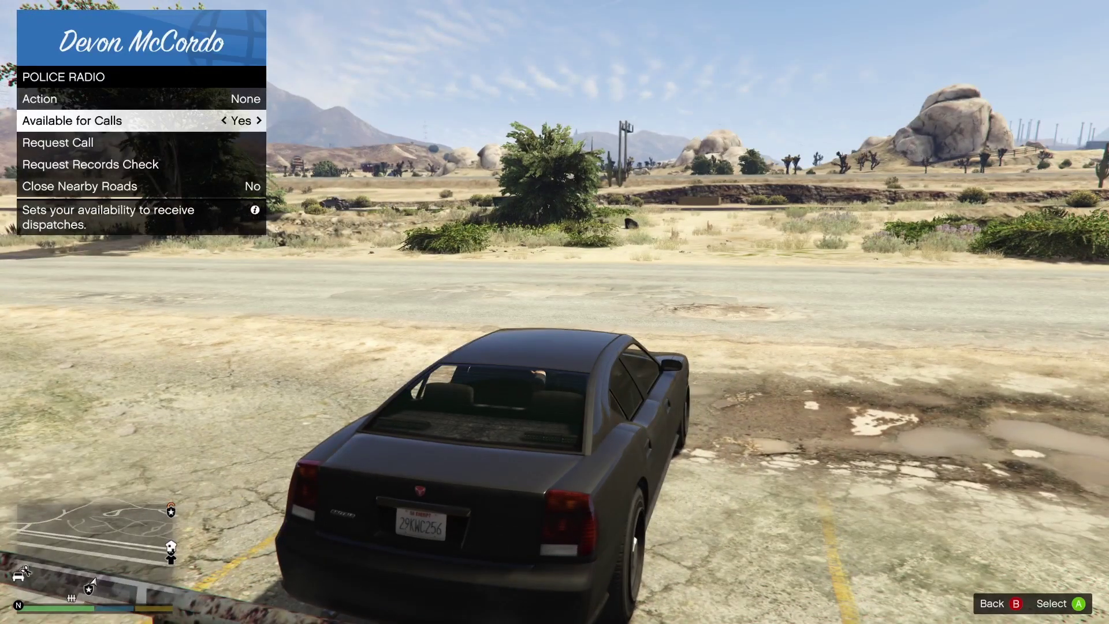
{"action": "key", "text": "Up"}
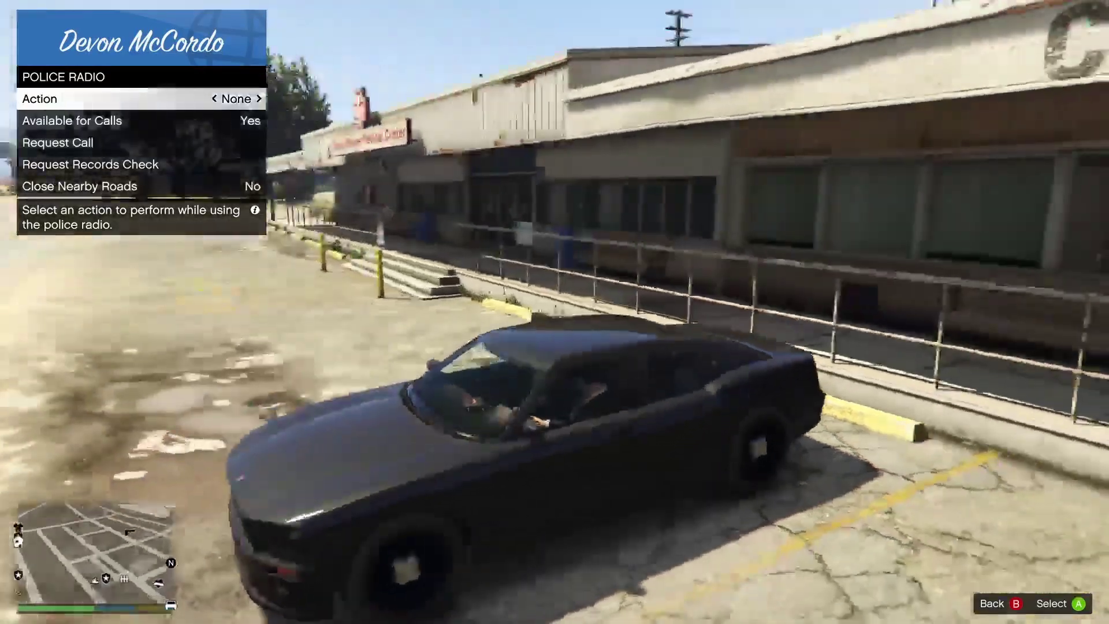
{"action": "key", "text": "BackSpace"}
{"action": "key", "text": "Return"}
{"action": "key", "text": "Down"}
{"action": "key", "text": "Down"}
{"action": "key", "text": "Down"}
{"action": "key", "text": "Down"}
{"action": "key", "text": "Up"}
{"action": "key", "text": "BackSpace"}
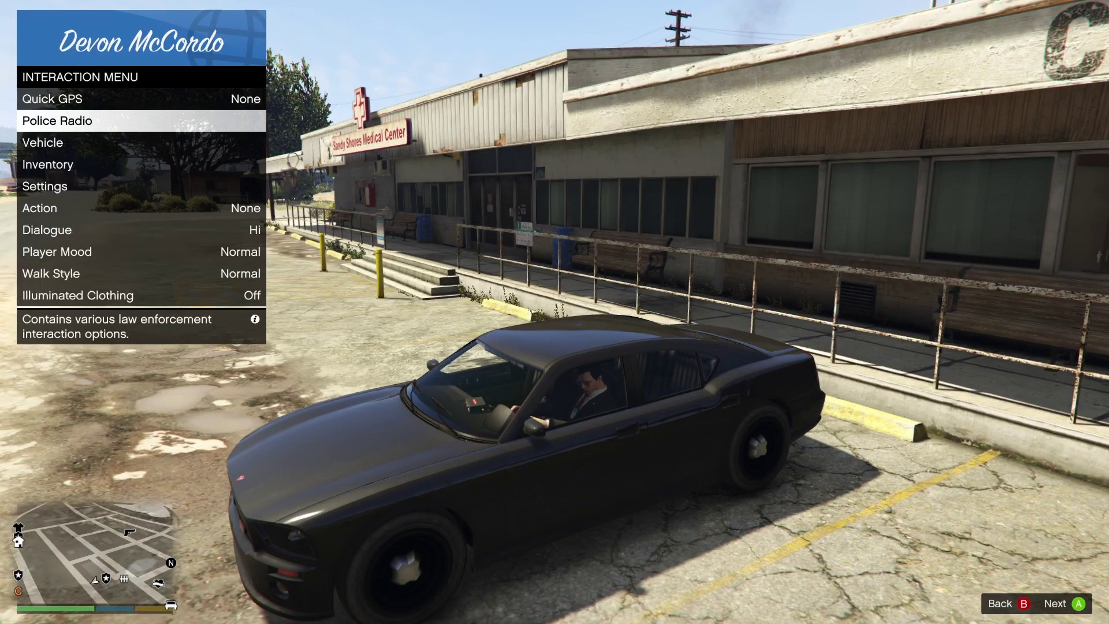
{"action": "key", "text": "m"}
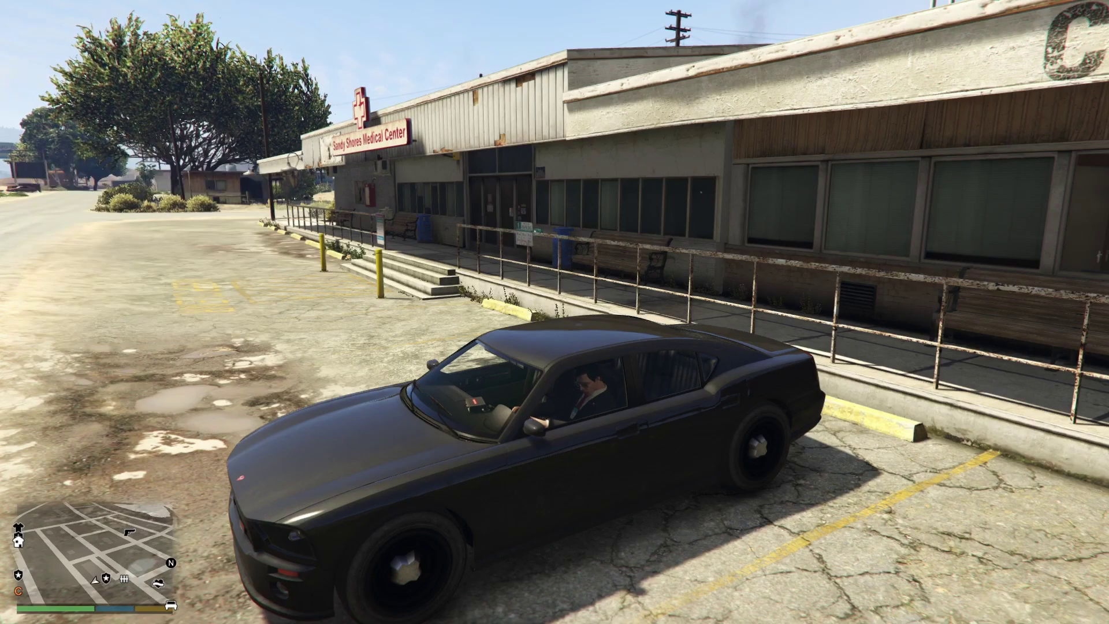
Get out of the Buffalo and walk the character toward the building's entrance steps
{"action": "key", "text": "f"}
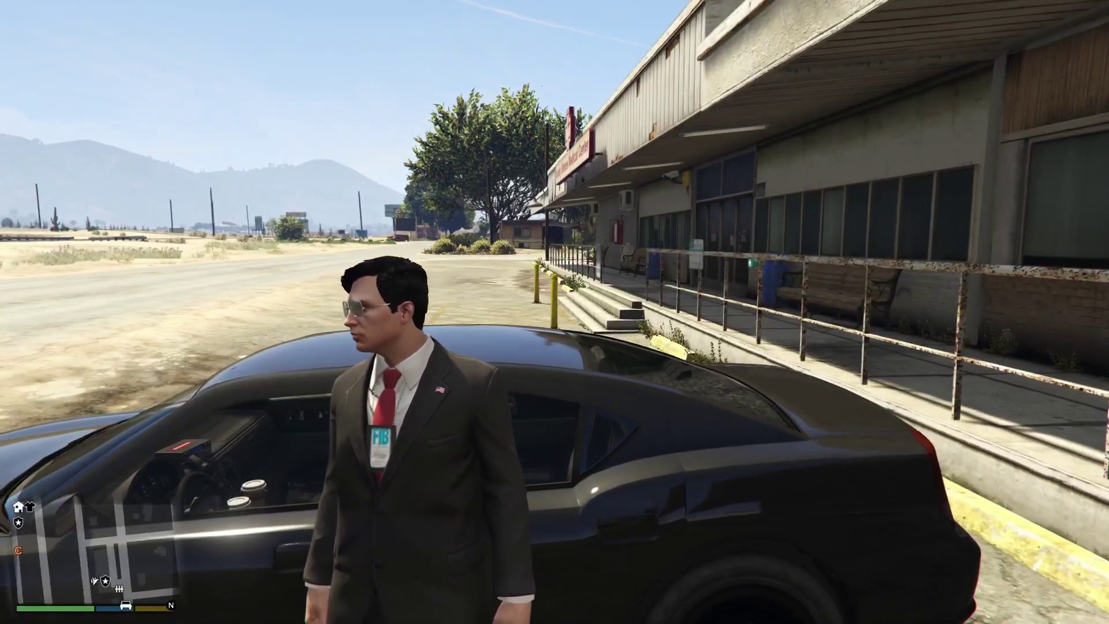
{"action": "key", "text": "w"}
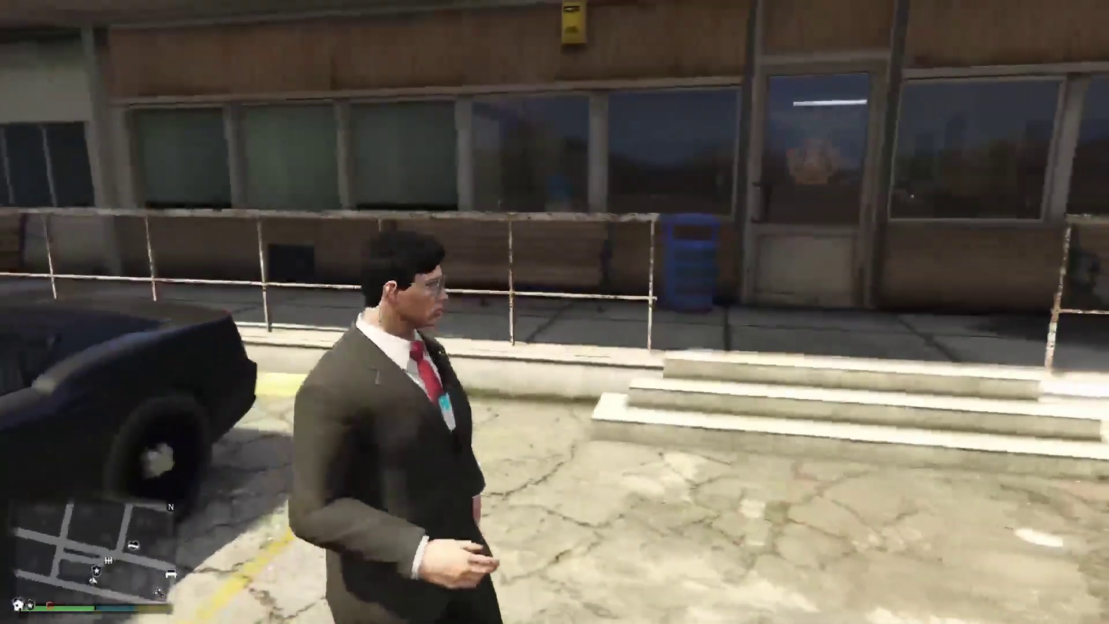